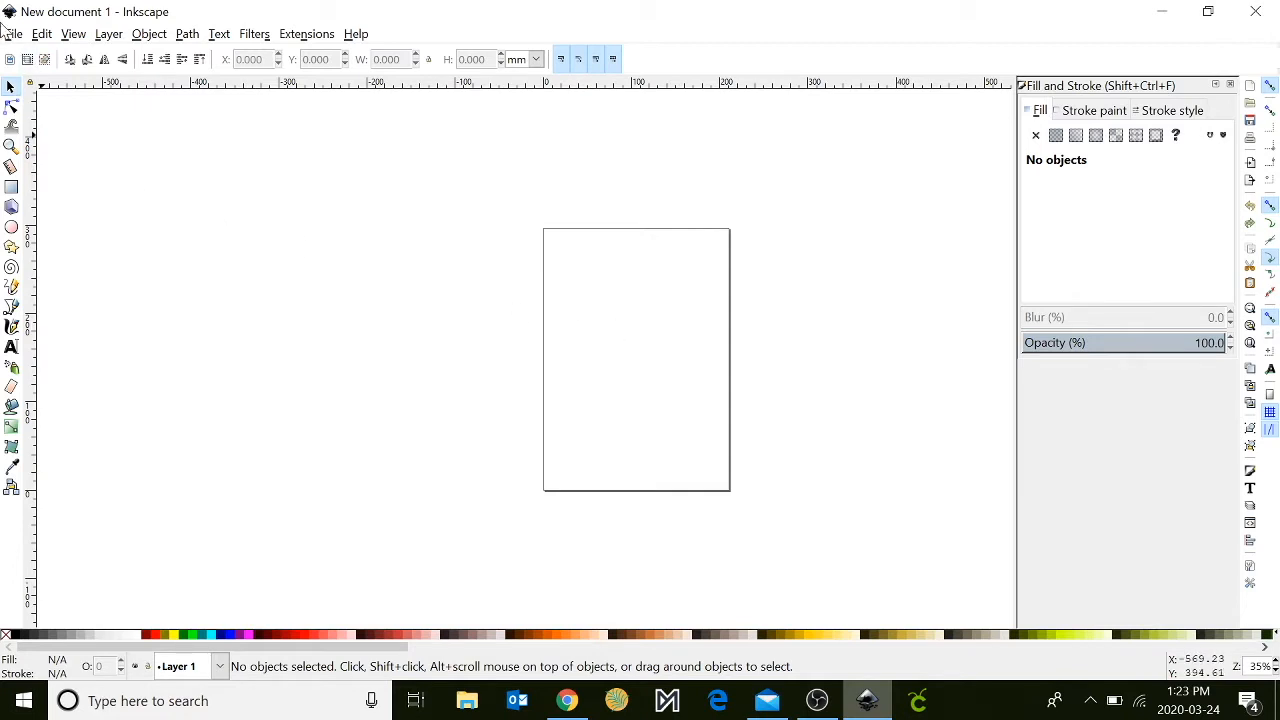
- Set the document's display units and custom page size units to inches in the document properties
click(14, 35)
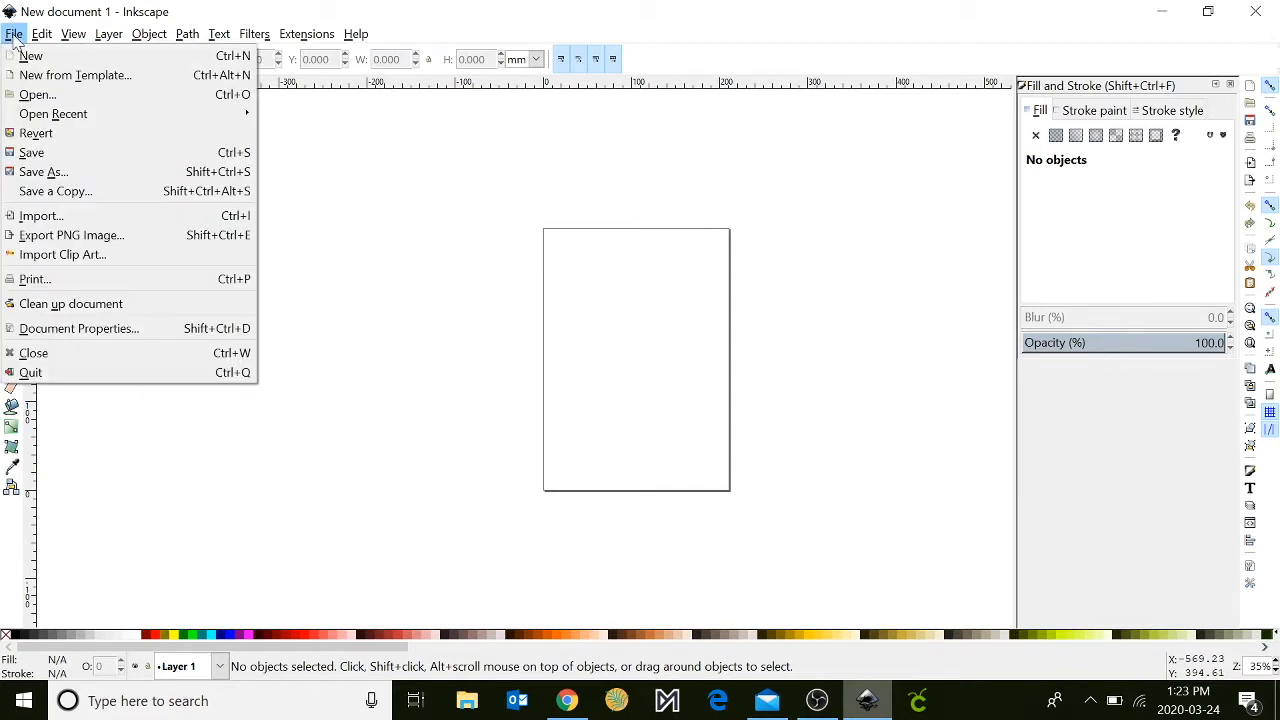
click(55, 330)
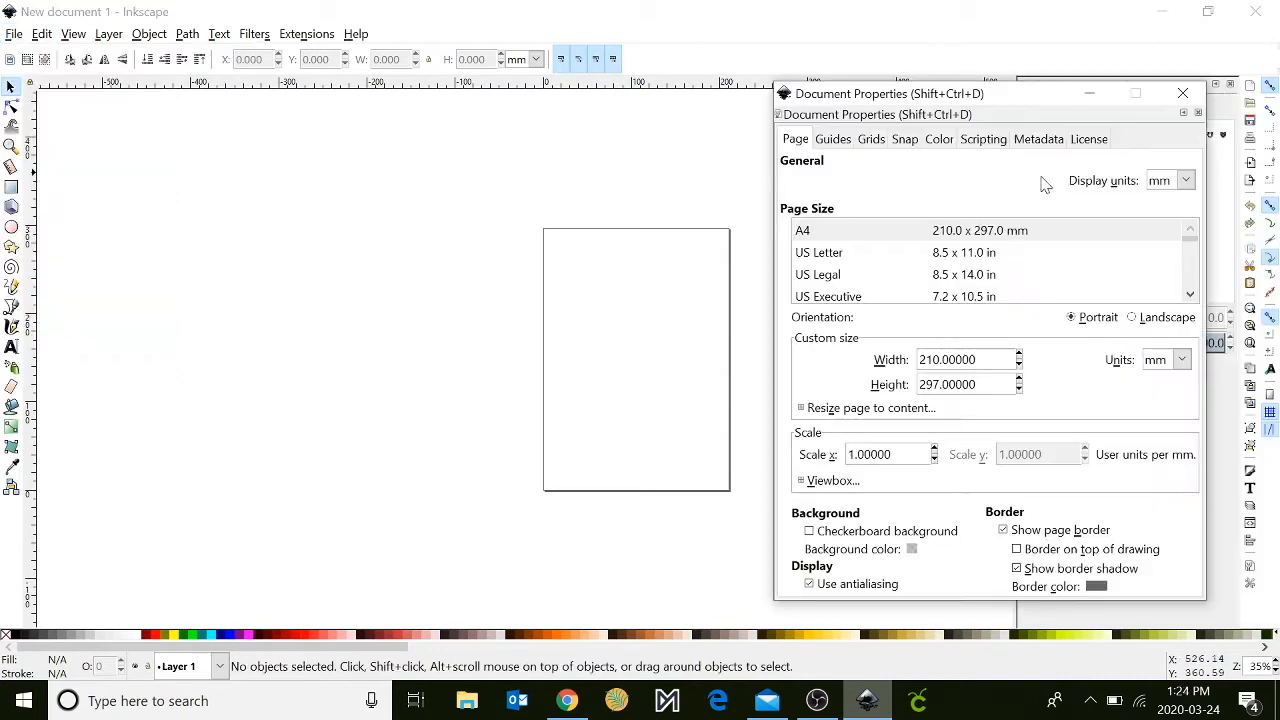
click(1185, 180)
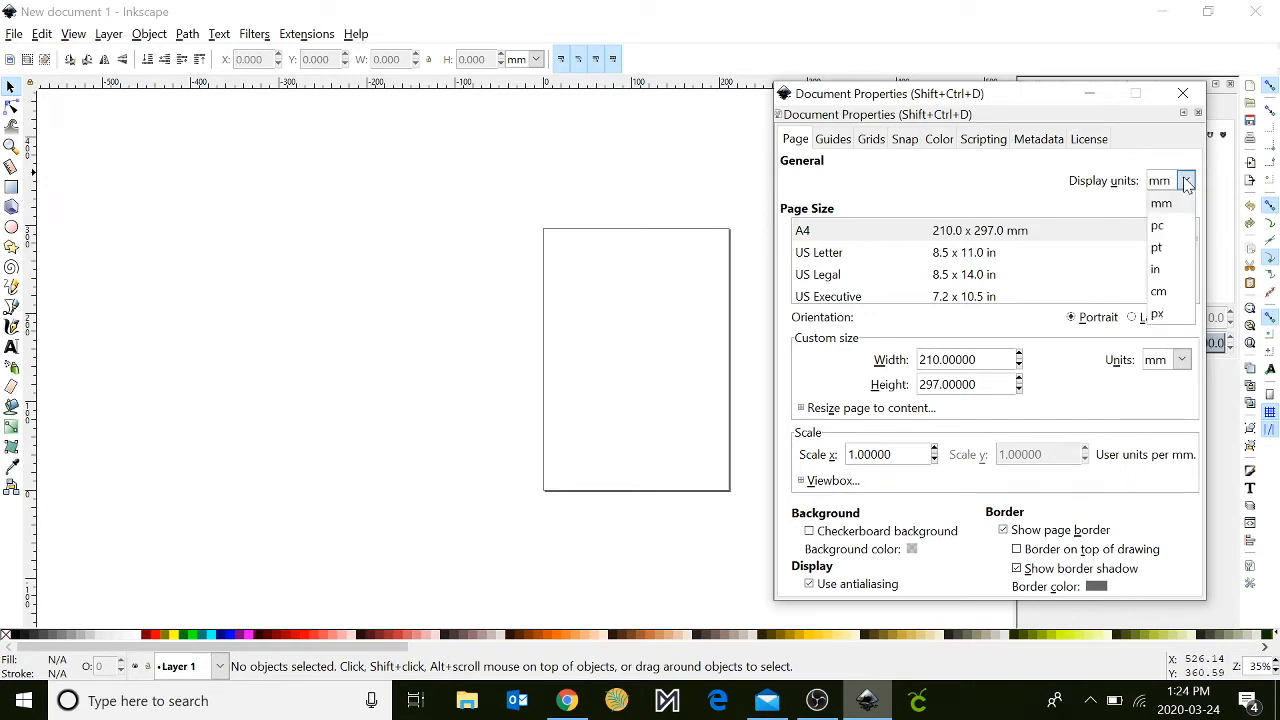
click(1166, 271)
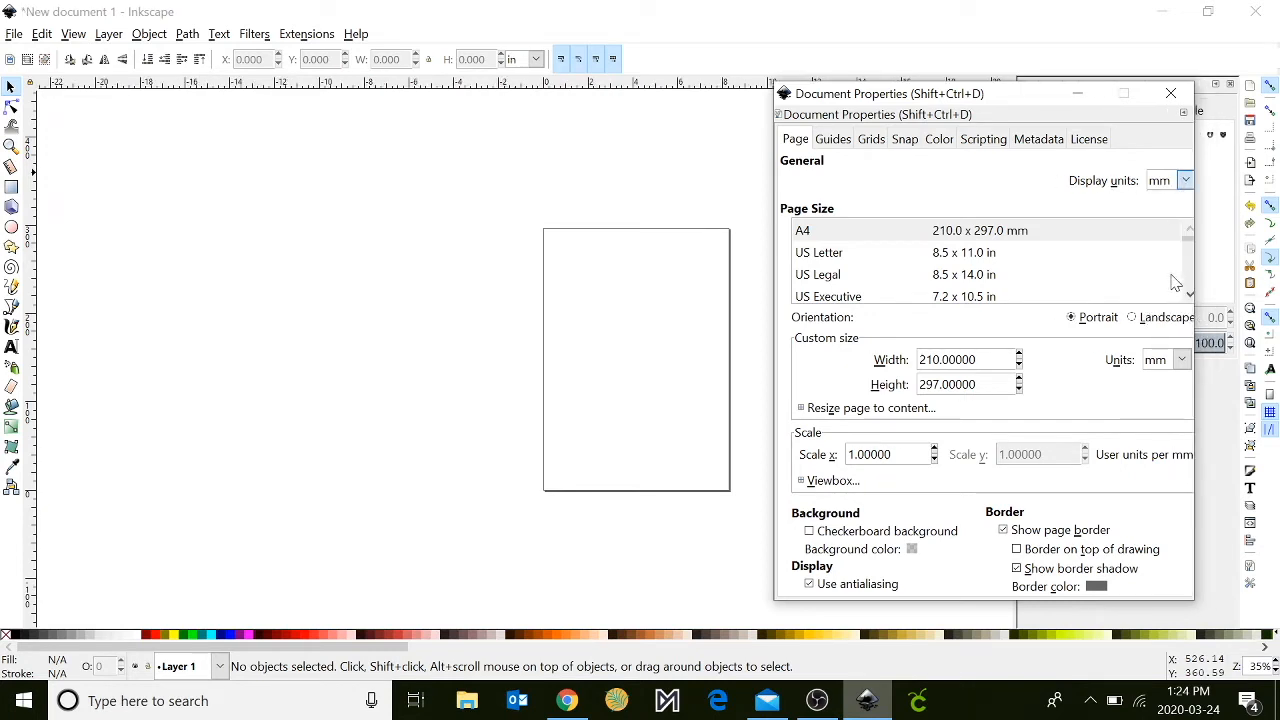
click(1170, 361)
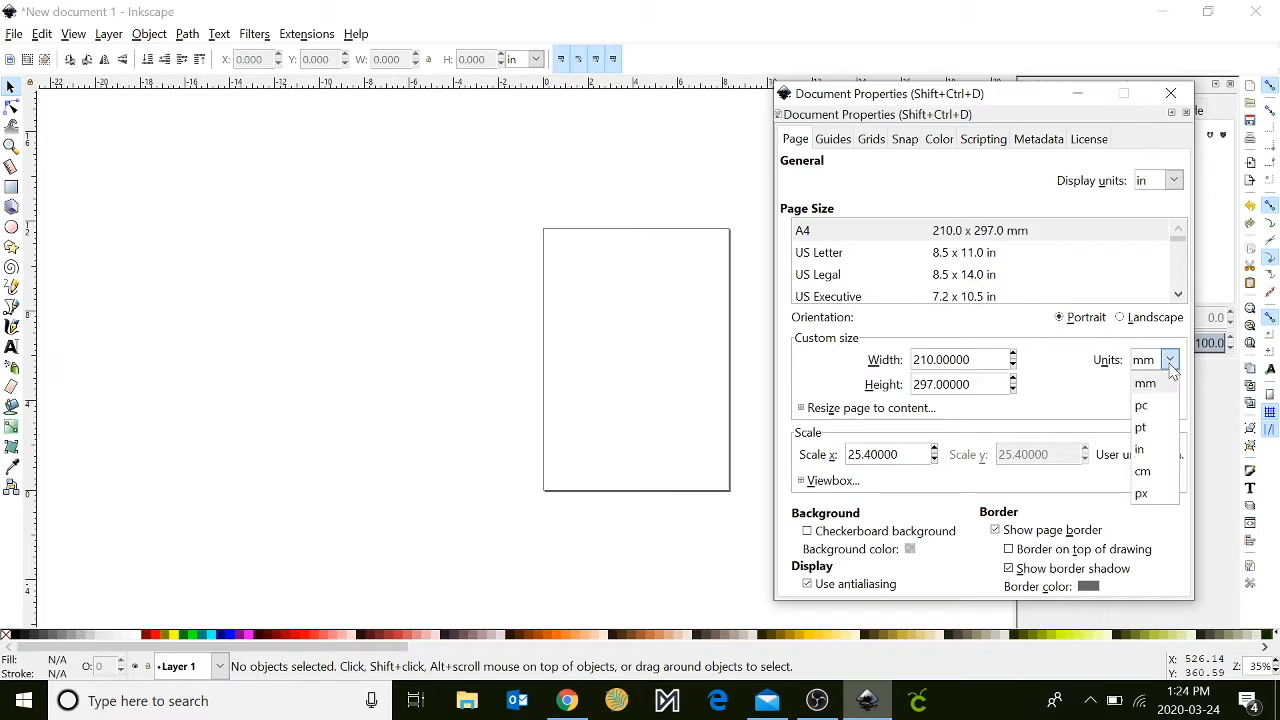
click(1163, 452)
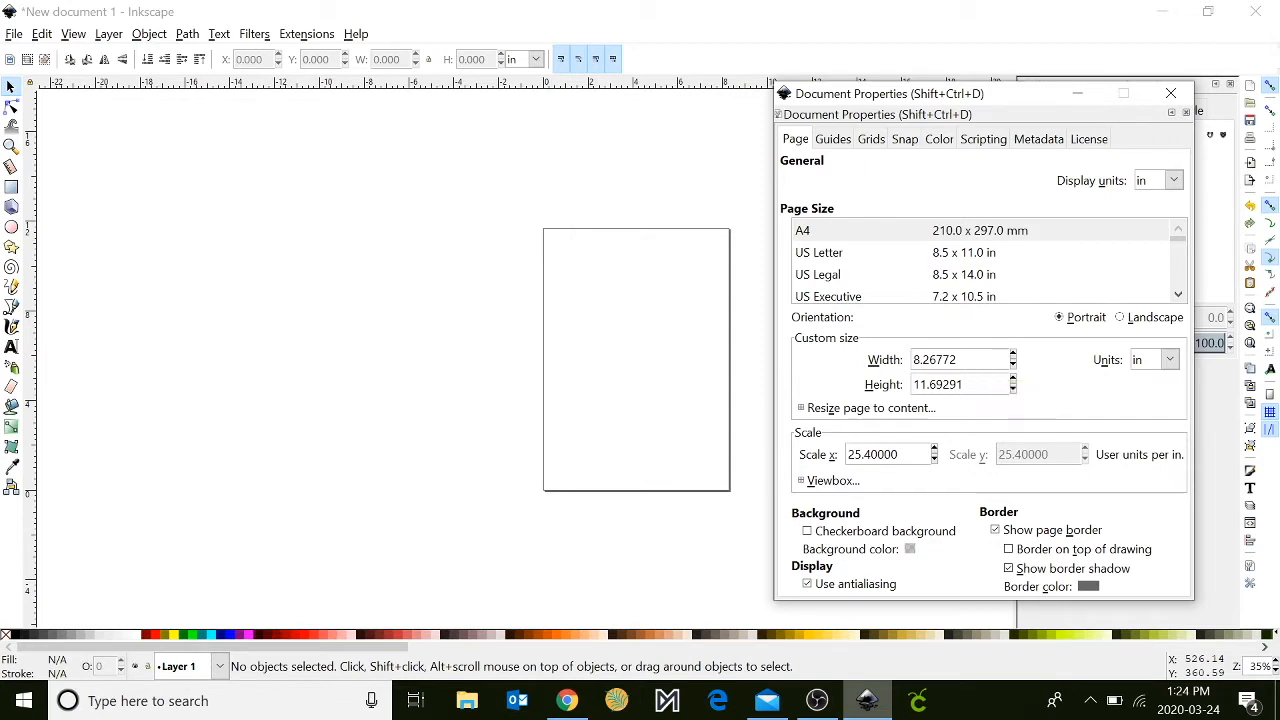
- Set the custom page size to 4 in wide by 3 in high and close the document properties
drag(958, 359, 913, 359)
text(4)
key(Return)
key(Tab)
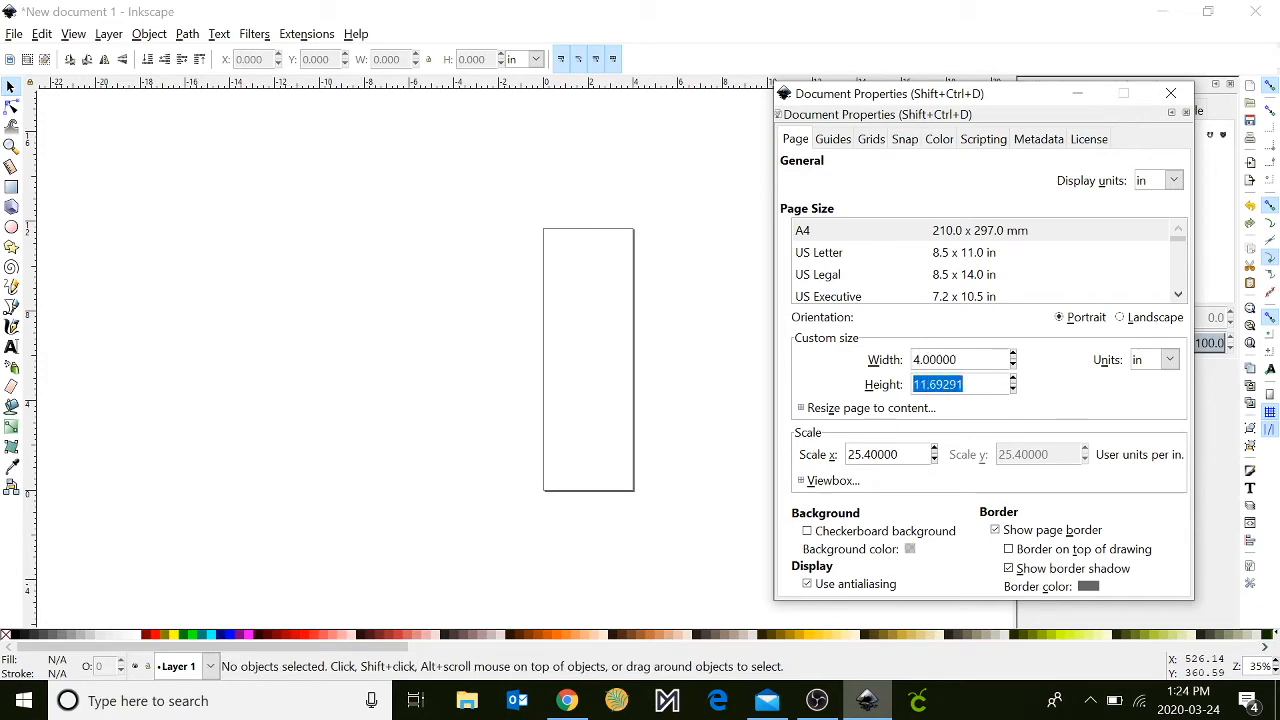
text(3)
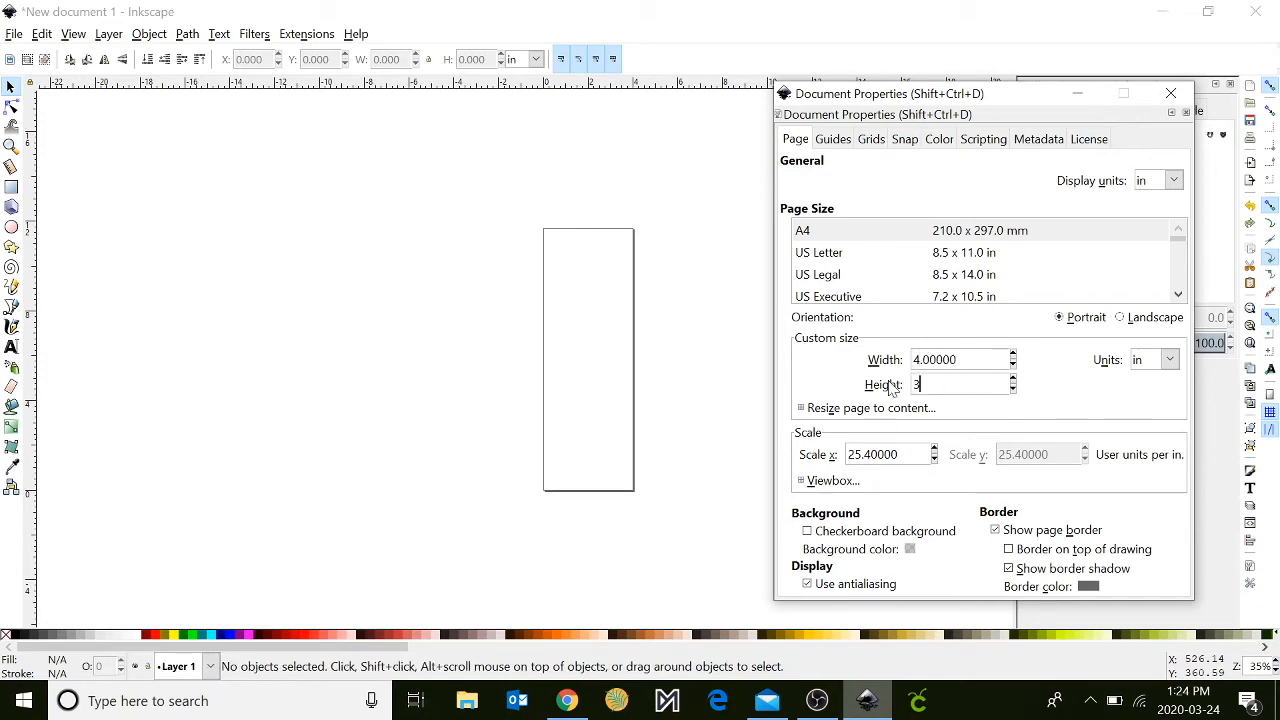
key(Return)
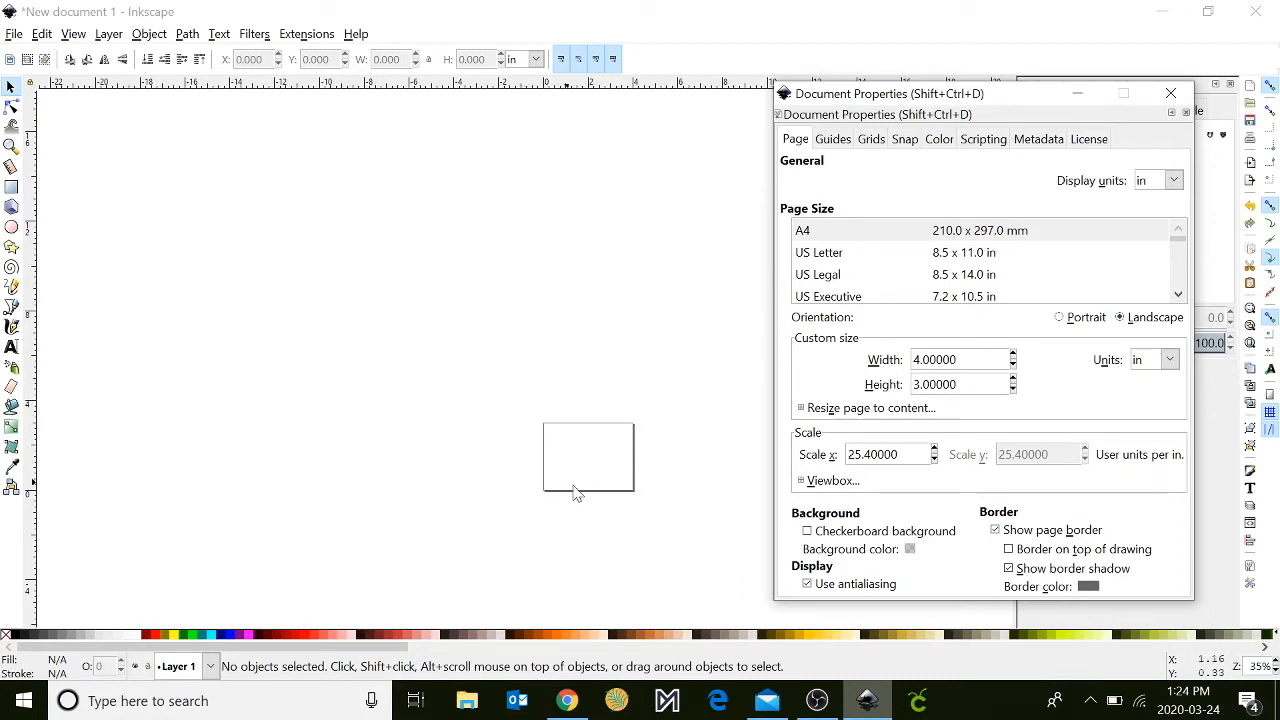
click(1170, 93)
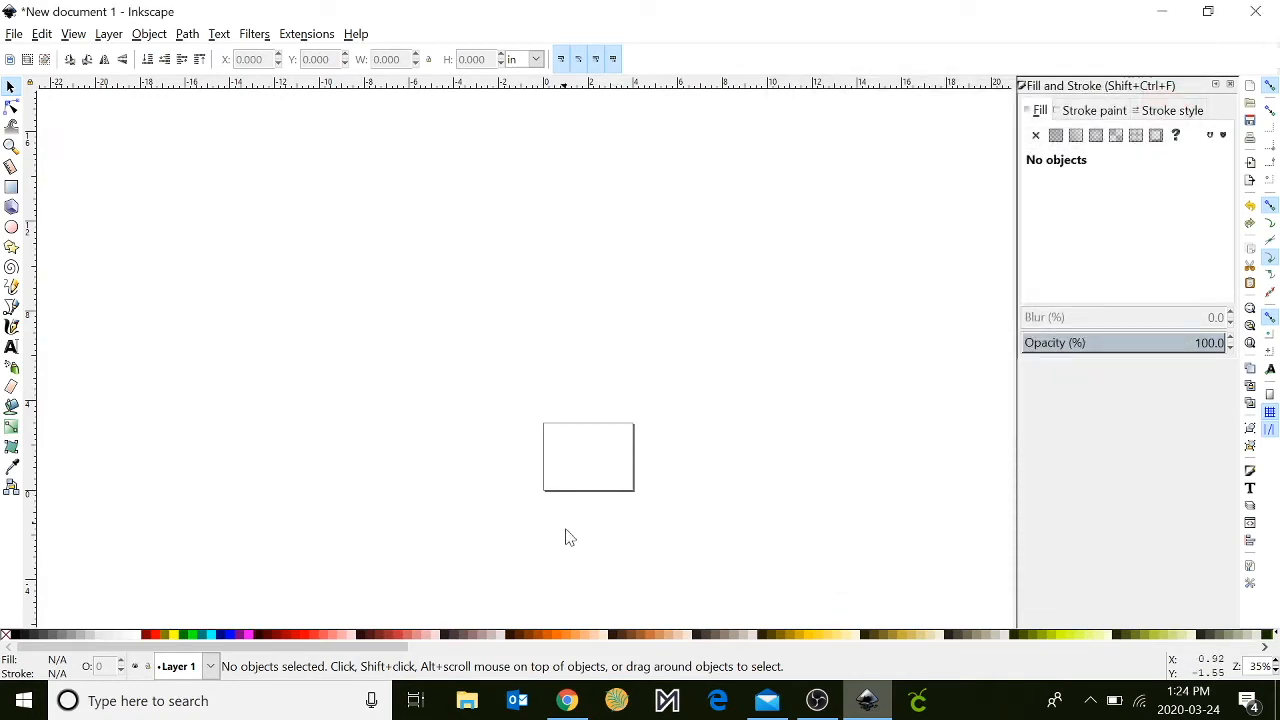
- Examine the resized page up close on the canvas
key(plus)
key(plus)
key(plus)
scroll(576, 528, down, 20)
scroll(576, 528, up, 16)
scroll(576, 528, right, 4)
scroll(576, 528, right, 5)
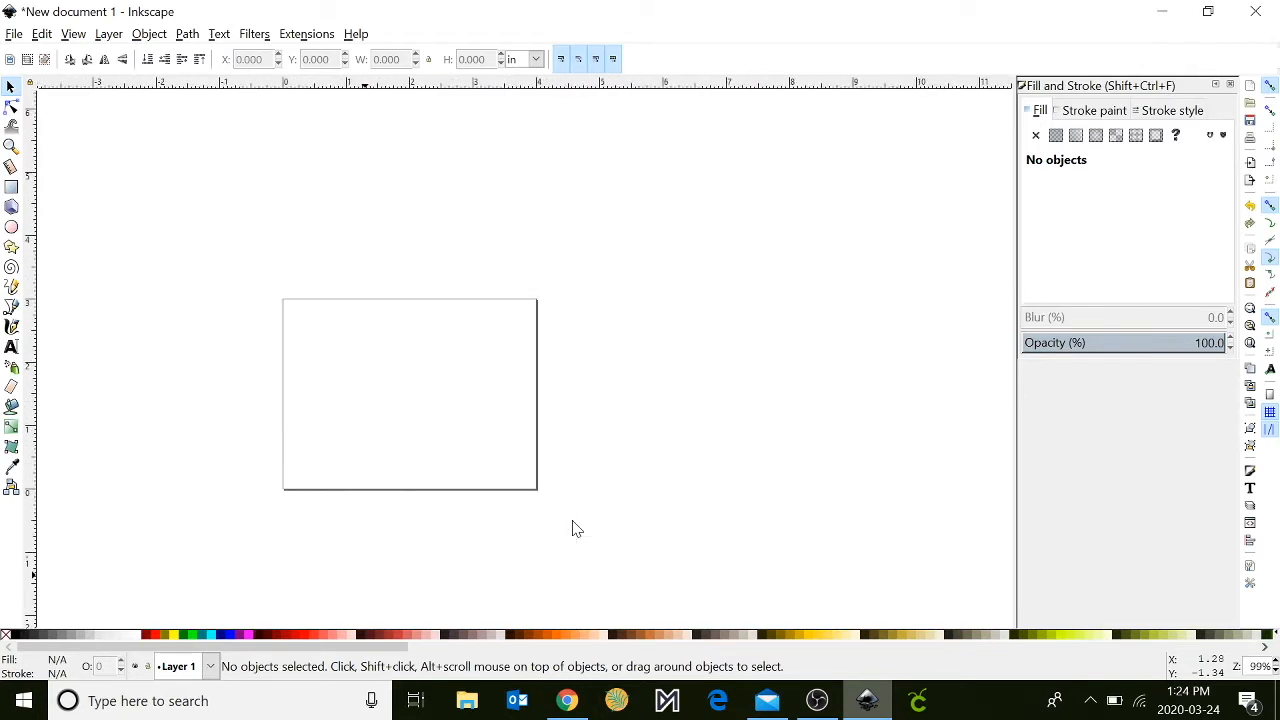
key(plus)
scroll(576, 528, left, 4)
- Switch to Chrome and search Google Images for "HAppy birthday silhouette"
click(567, 700)
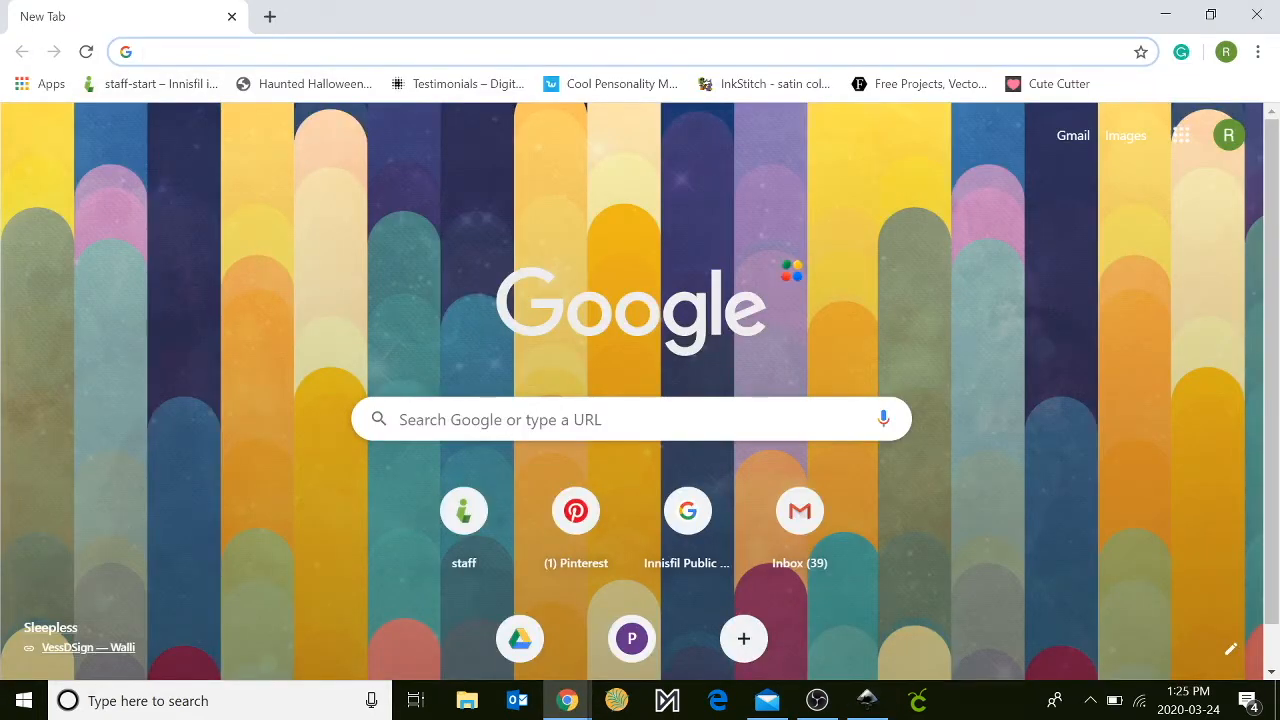
text(Happy)
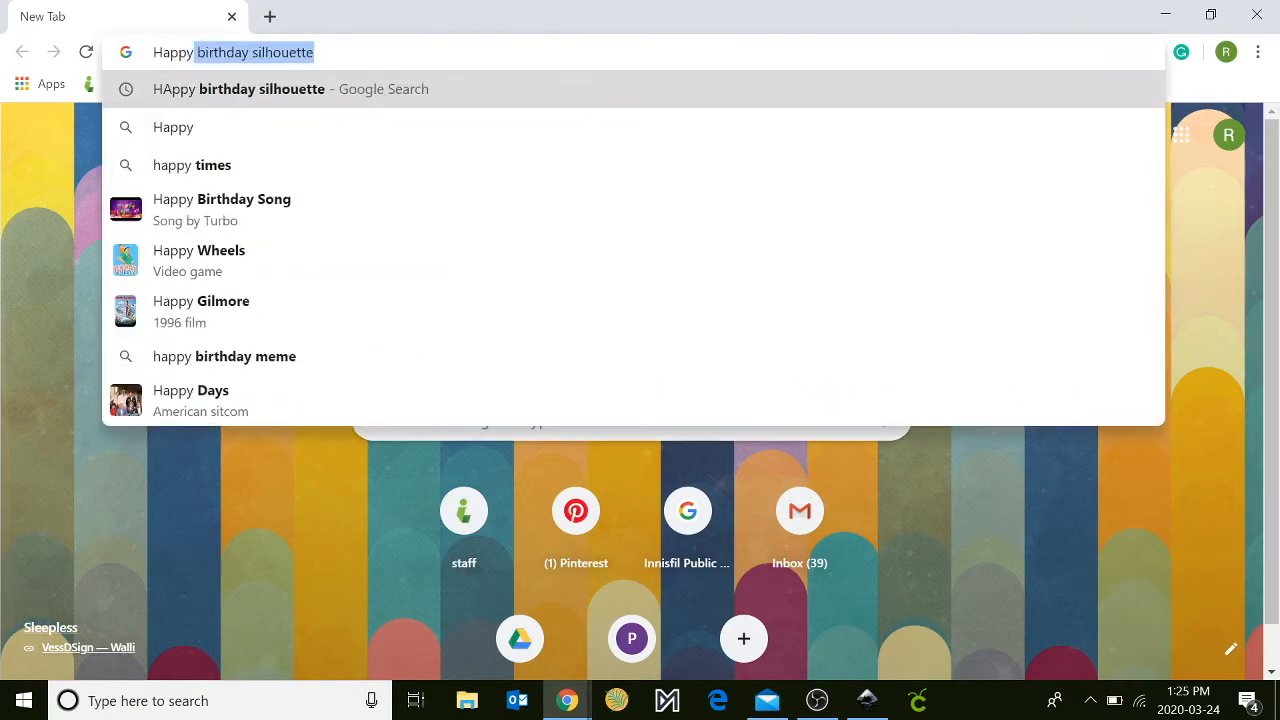
click(258, 92)
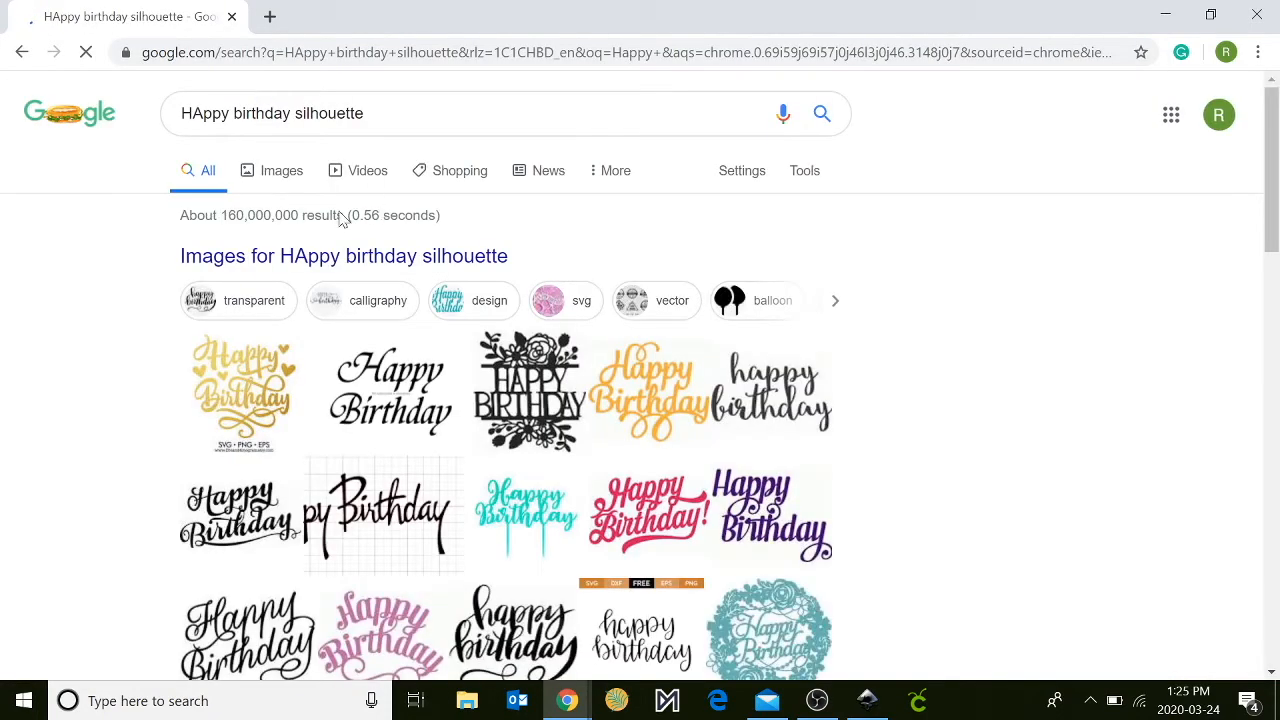
click(276, 185)
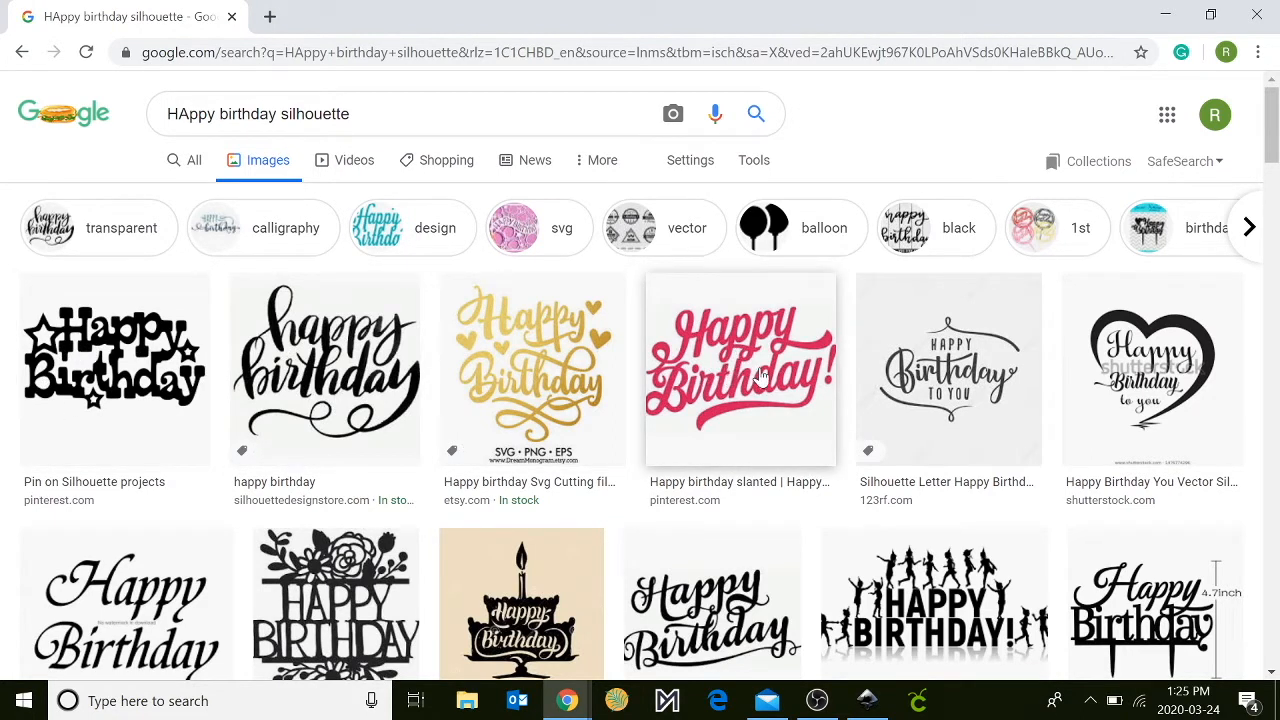
- Save the black Happy Birthday silhouette with three stars from Pinterest to the Desktop as a PNG image
scroll(830, 505, down, 2)
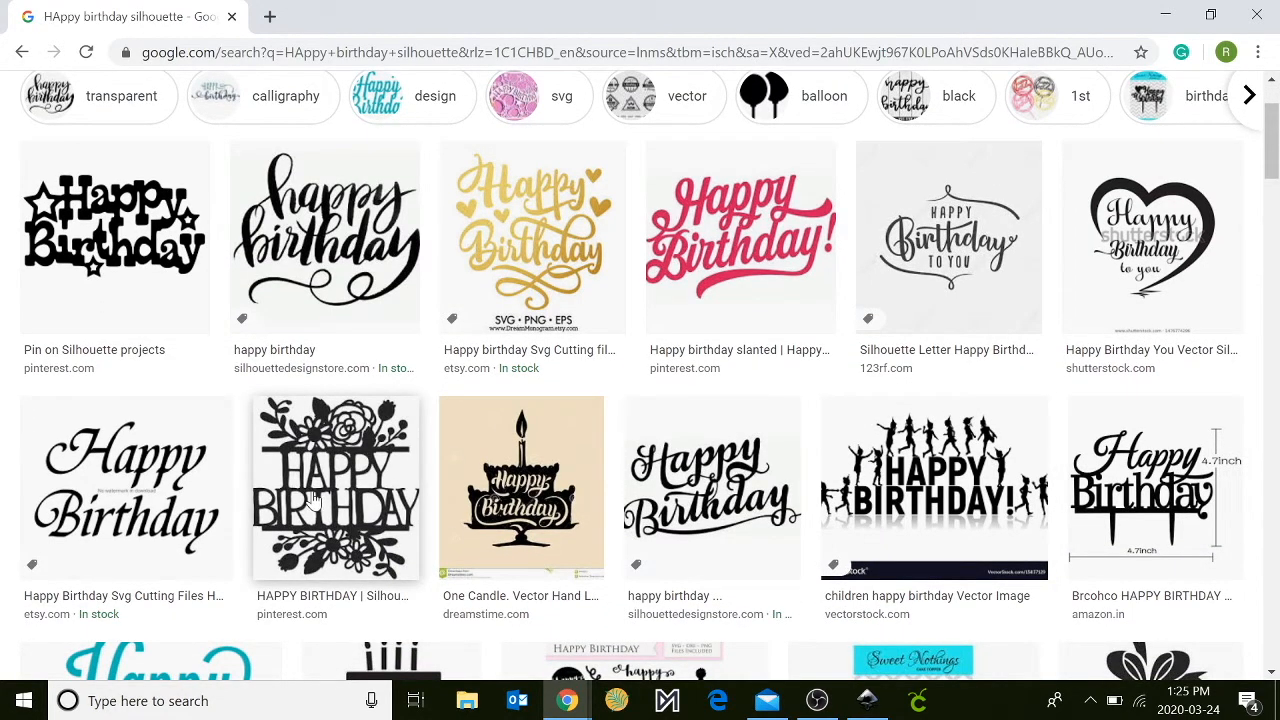
click(115, 235)
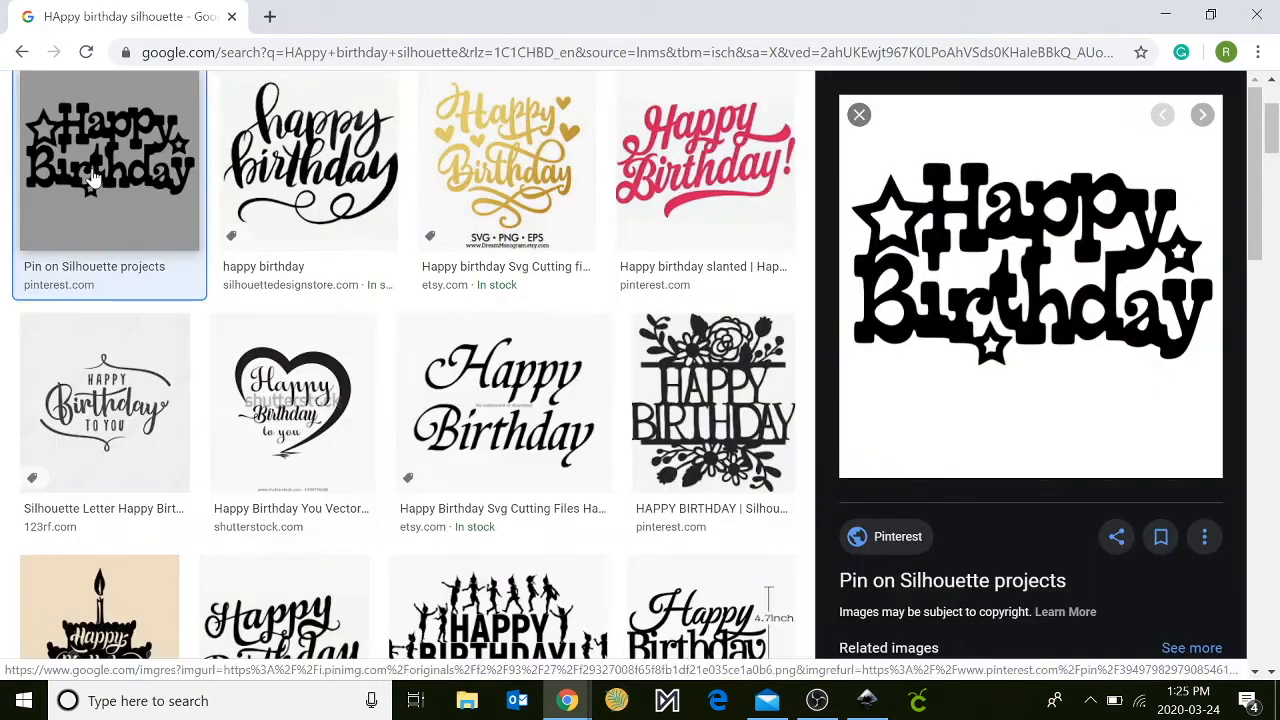
right_click(948, 283)
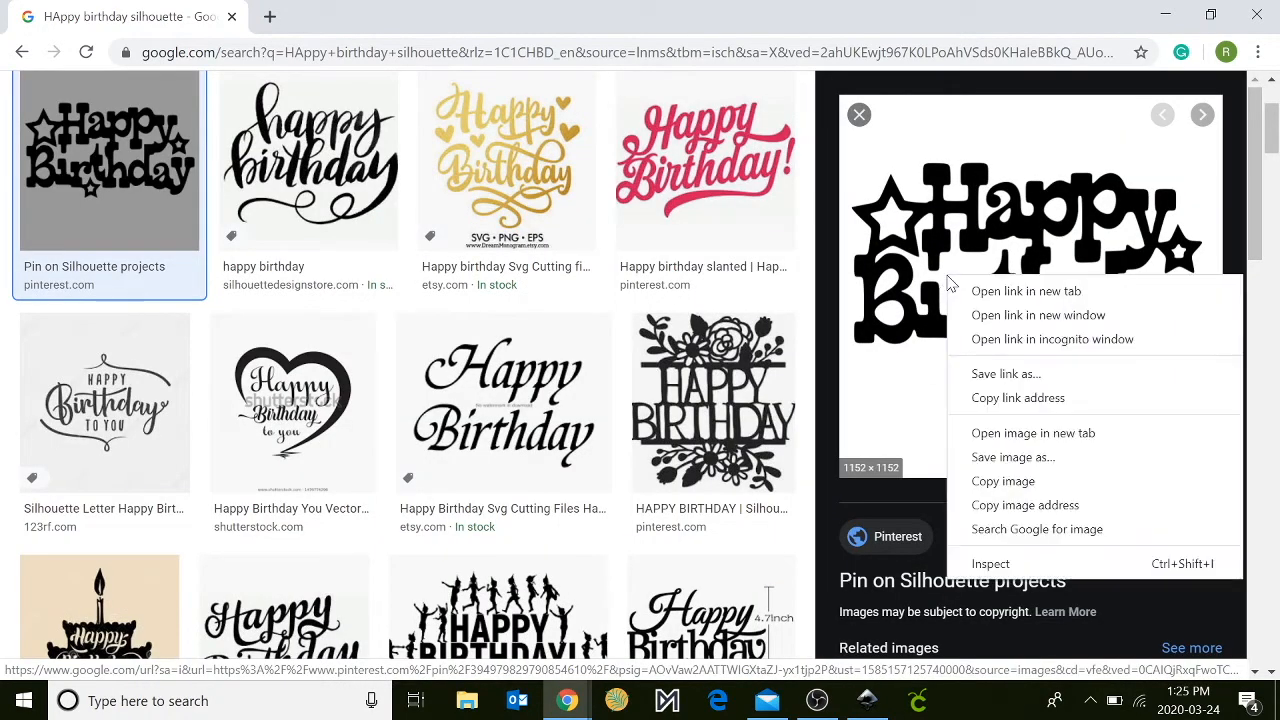
click(1014, 458)
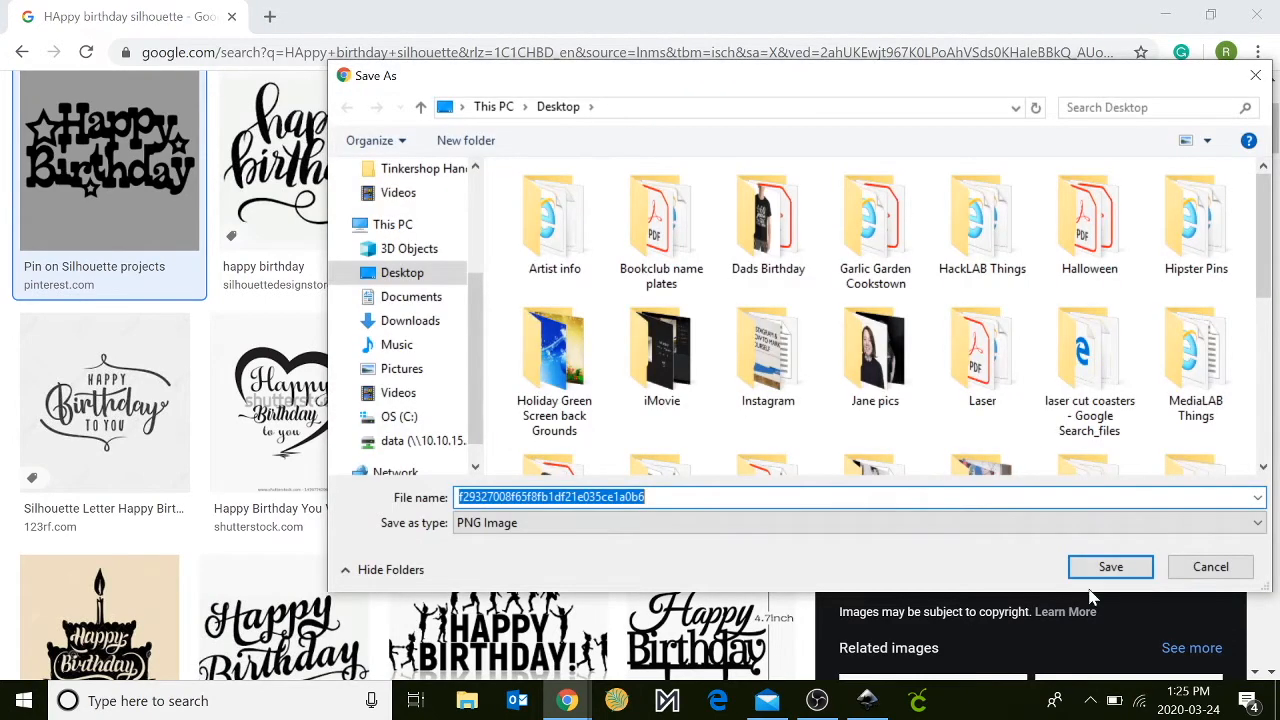
click(1102, 566)
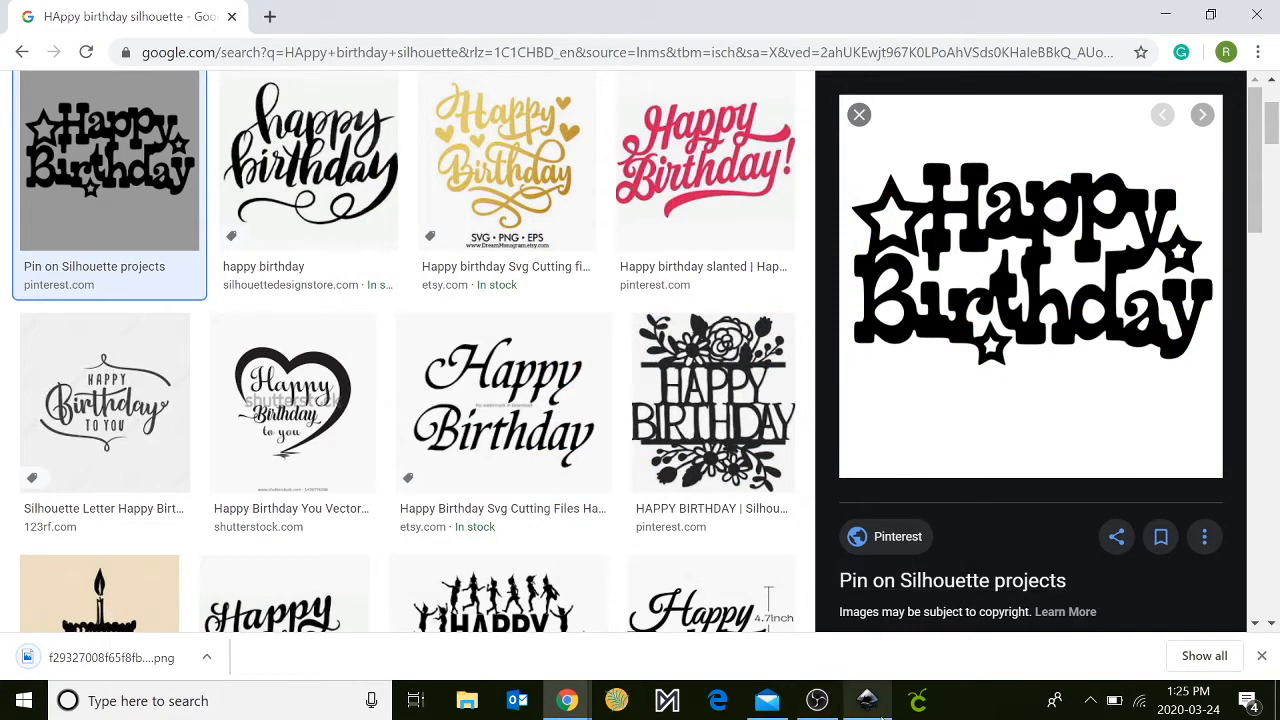
- Switch to Inkscape and import the saved Happy Birthday PNG from the Desktop as an embedded image, with DPI from file
click(867, 700)
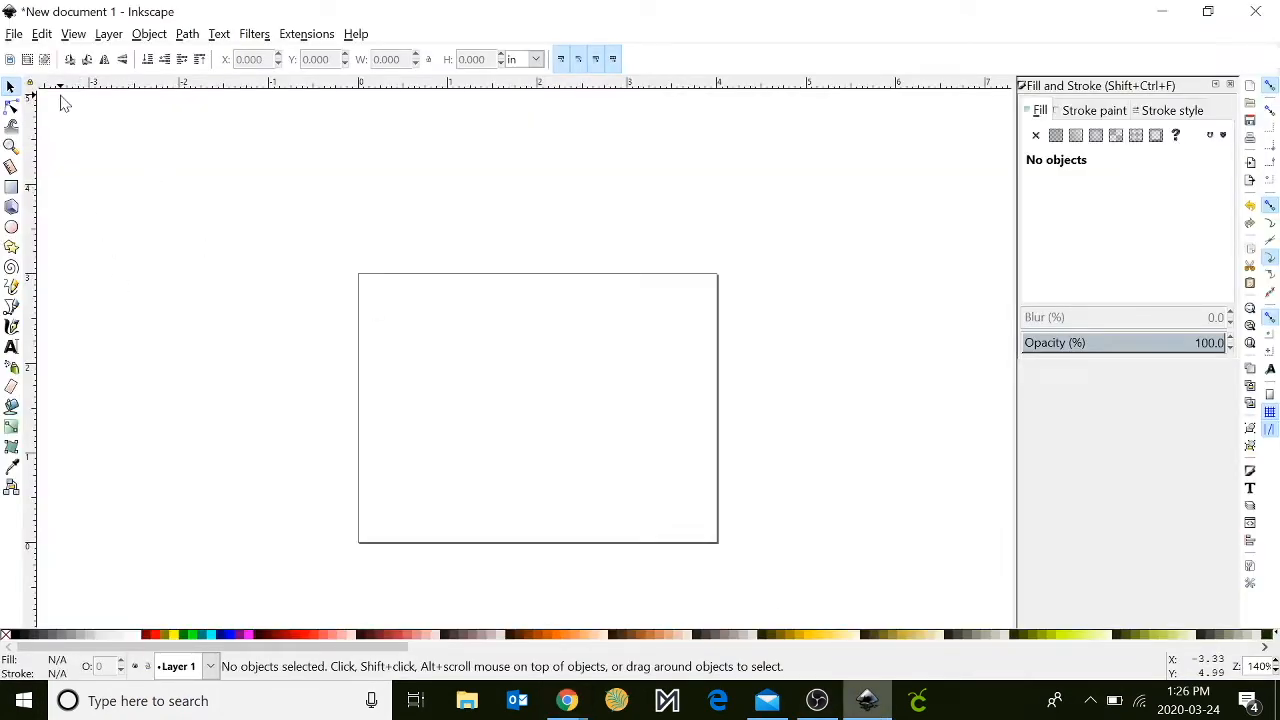
click(15, 36)
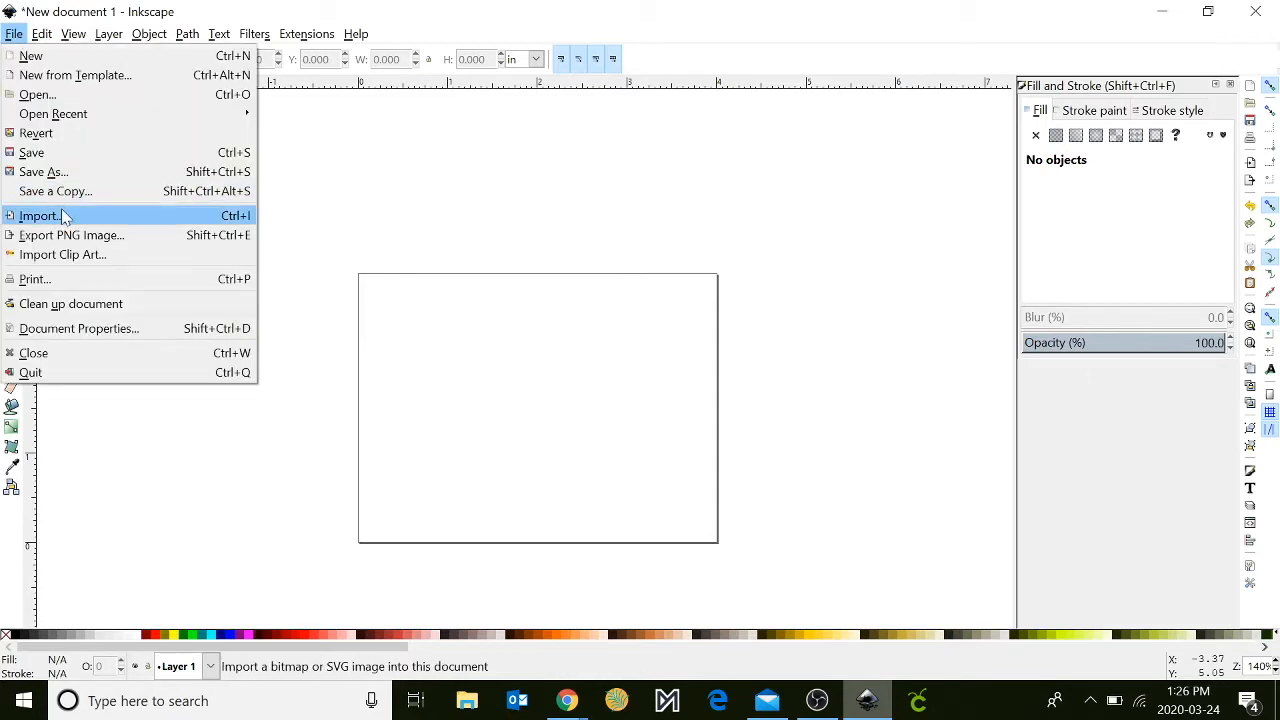
click(40, 216)
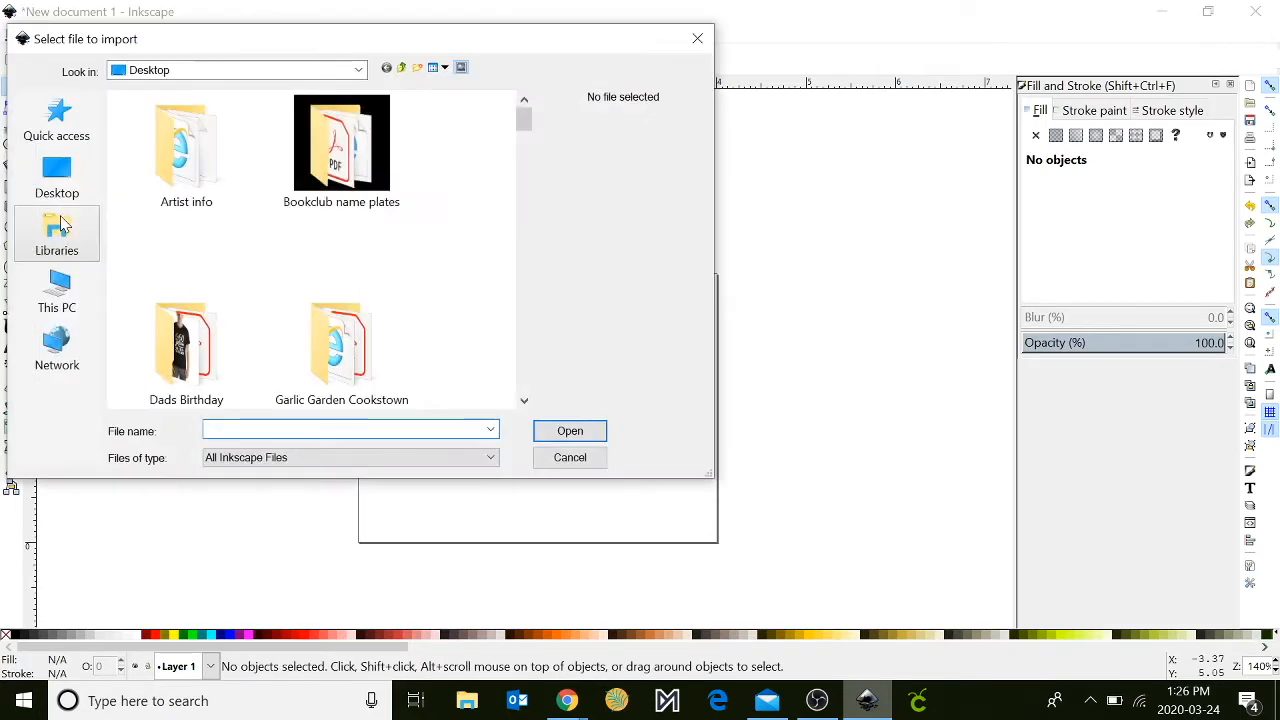
scroll(316, 325, down, 10)
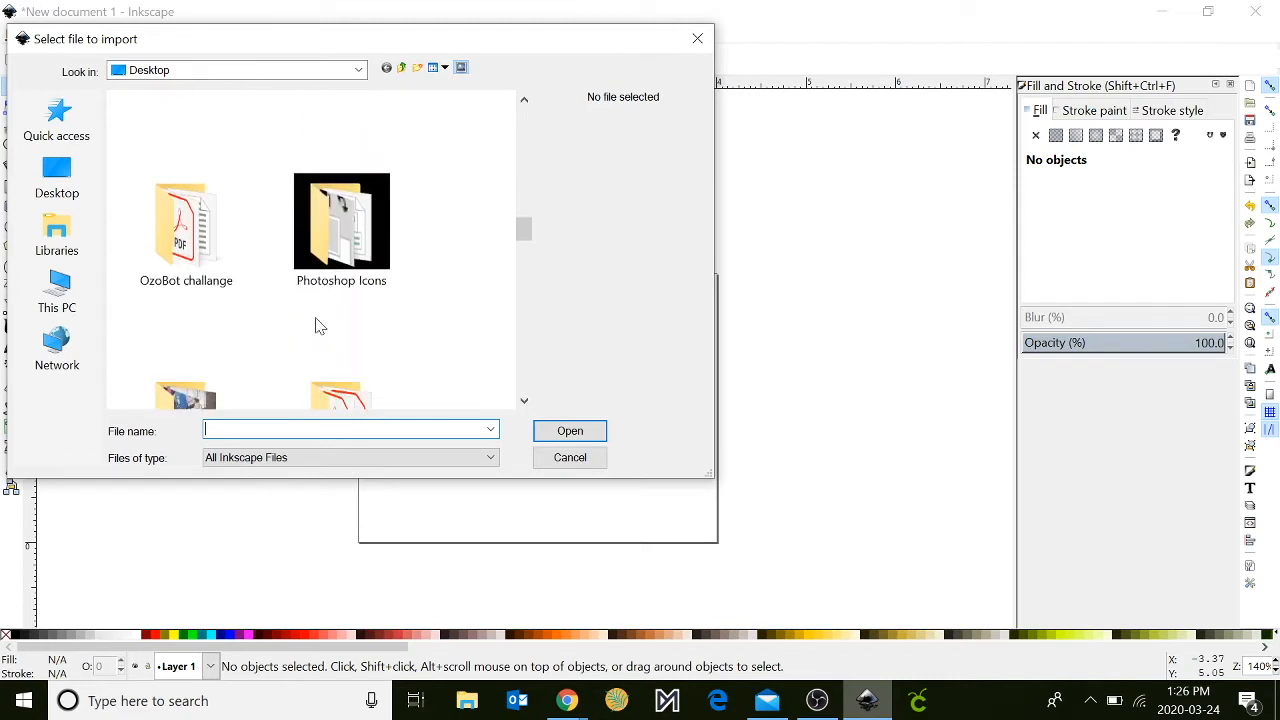
scroll(316, 325, down, 8)
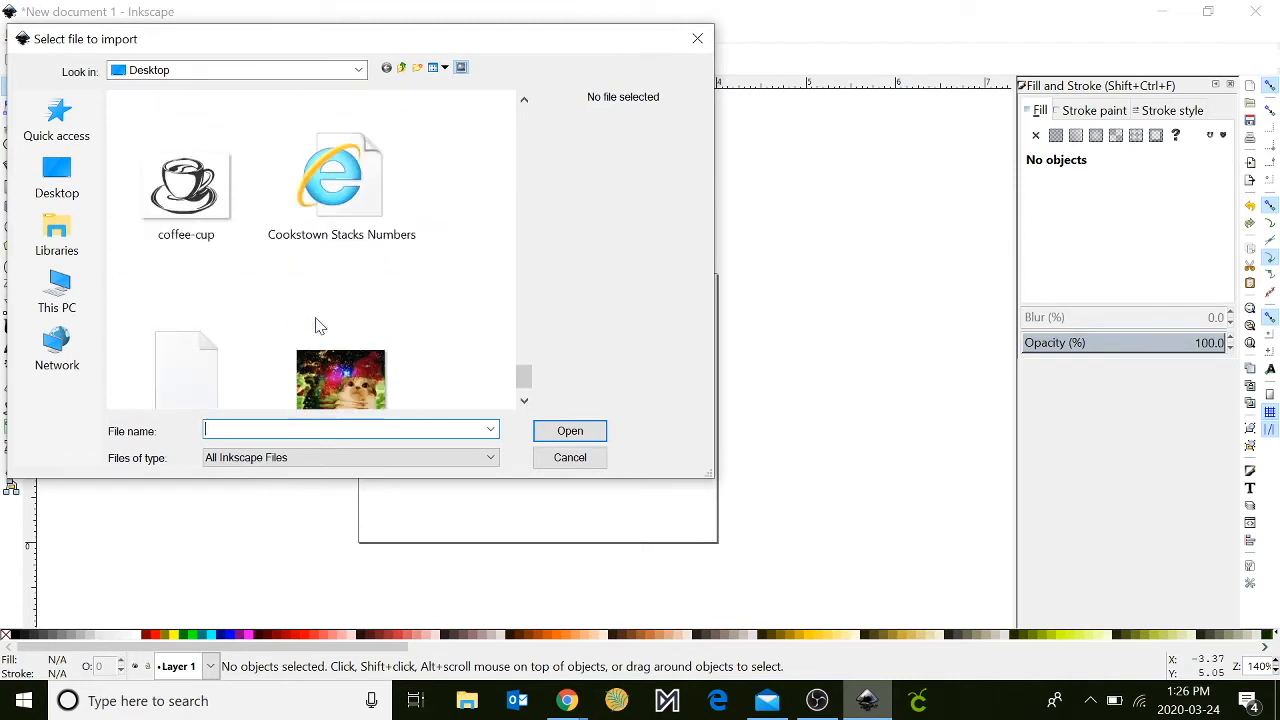
click(238, 322)
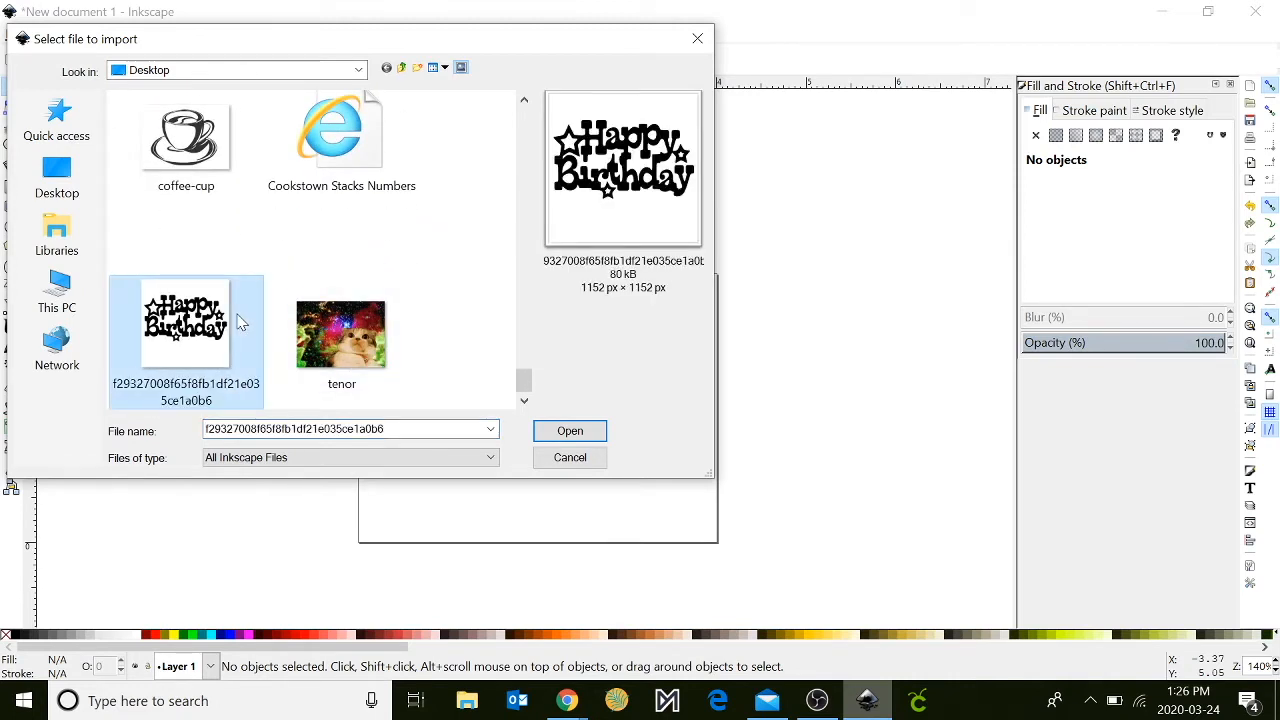
click(551, 430)
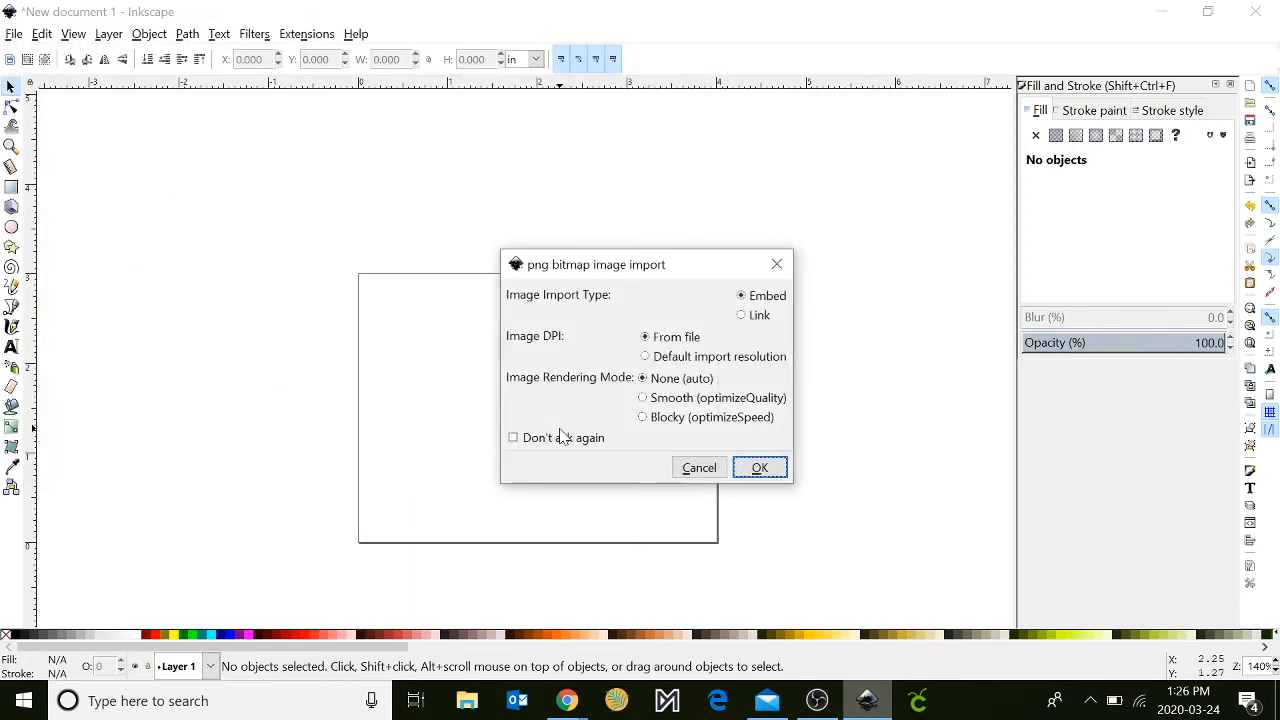
click(774, 479)
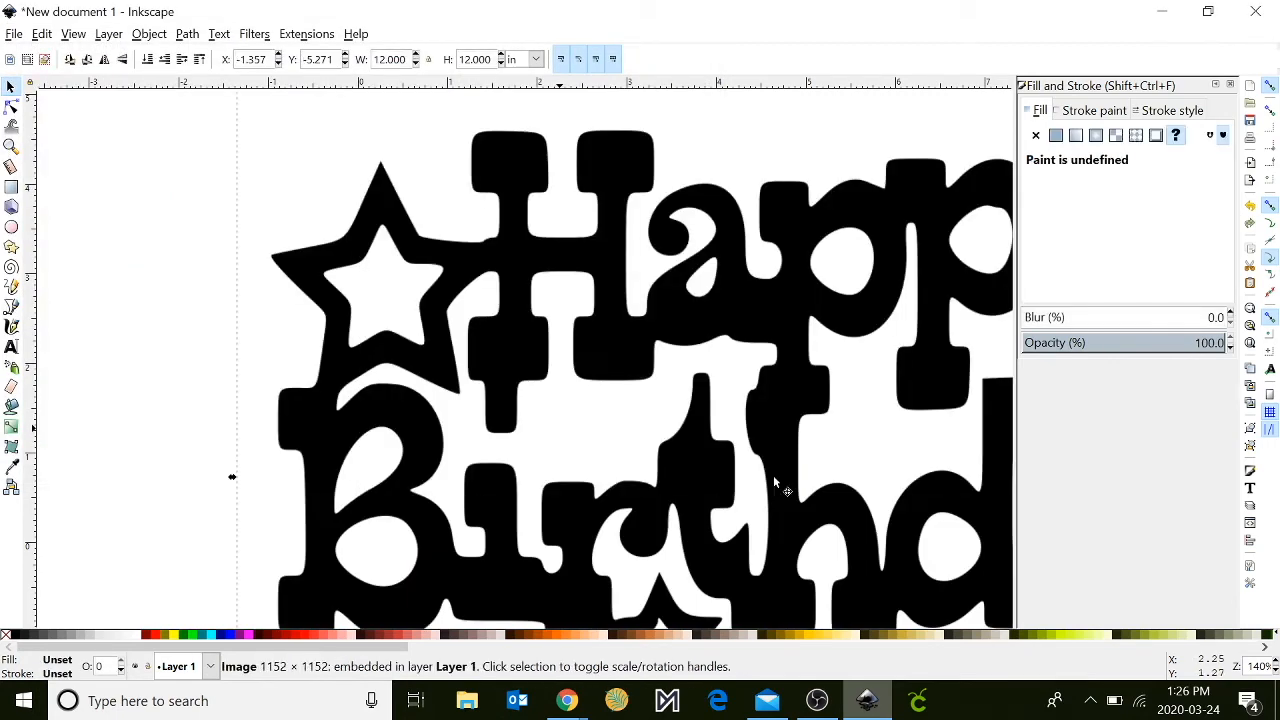
- Scale the imported image down to about 5.8 in square and move it off the page, just beside its left edge
key(minus)
key(minus)
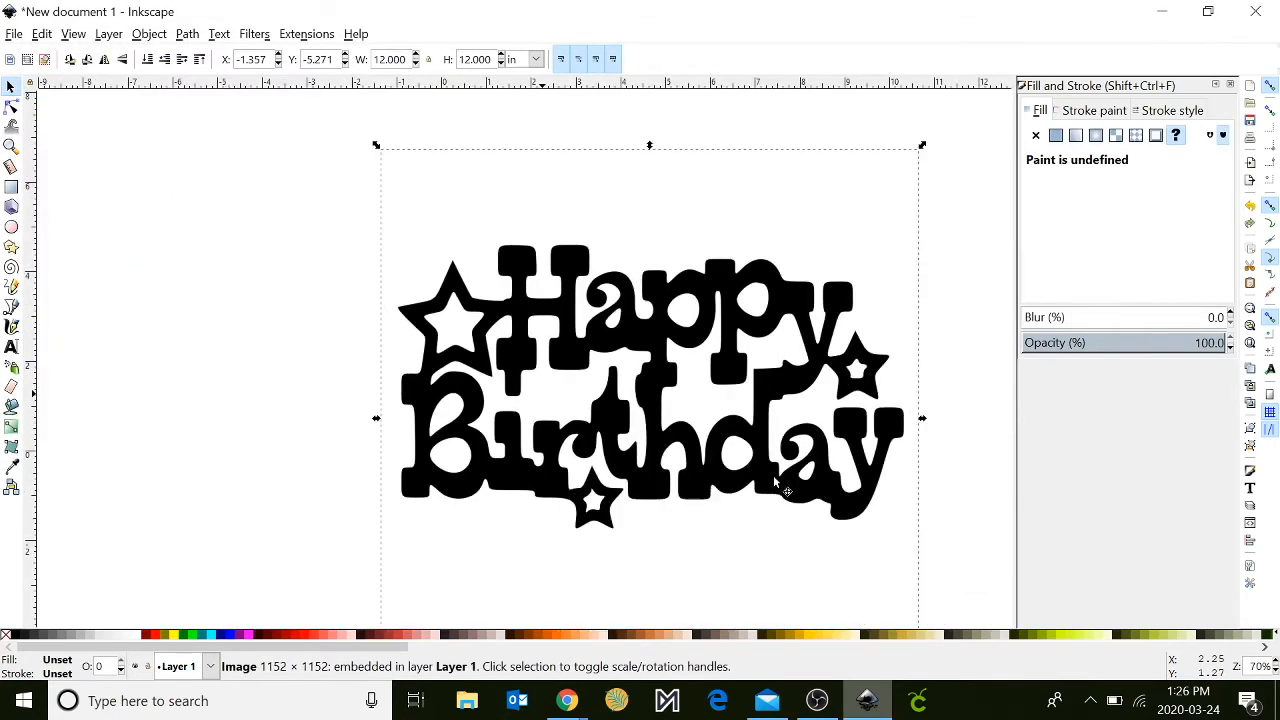
drag(393, 163, 641, 430)
drag(794, 536, 307, 380)
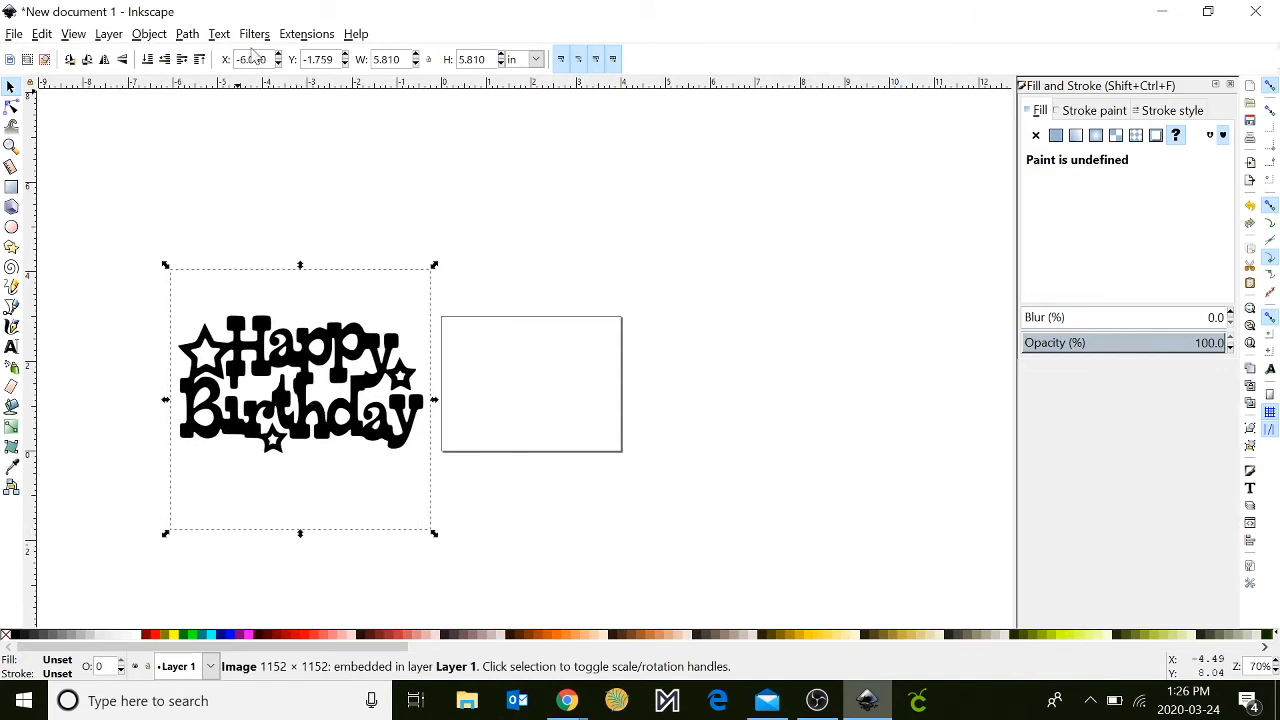
- Trace the image as a bitmap with brightness cutoff at threshold 0.450 and move the traced path off the original, over the page
click(186, 35)
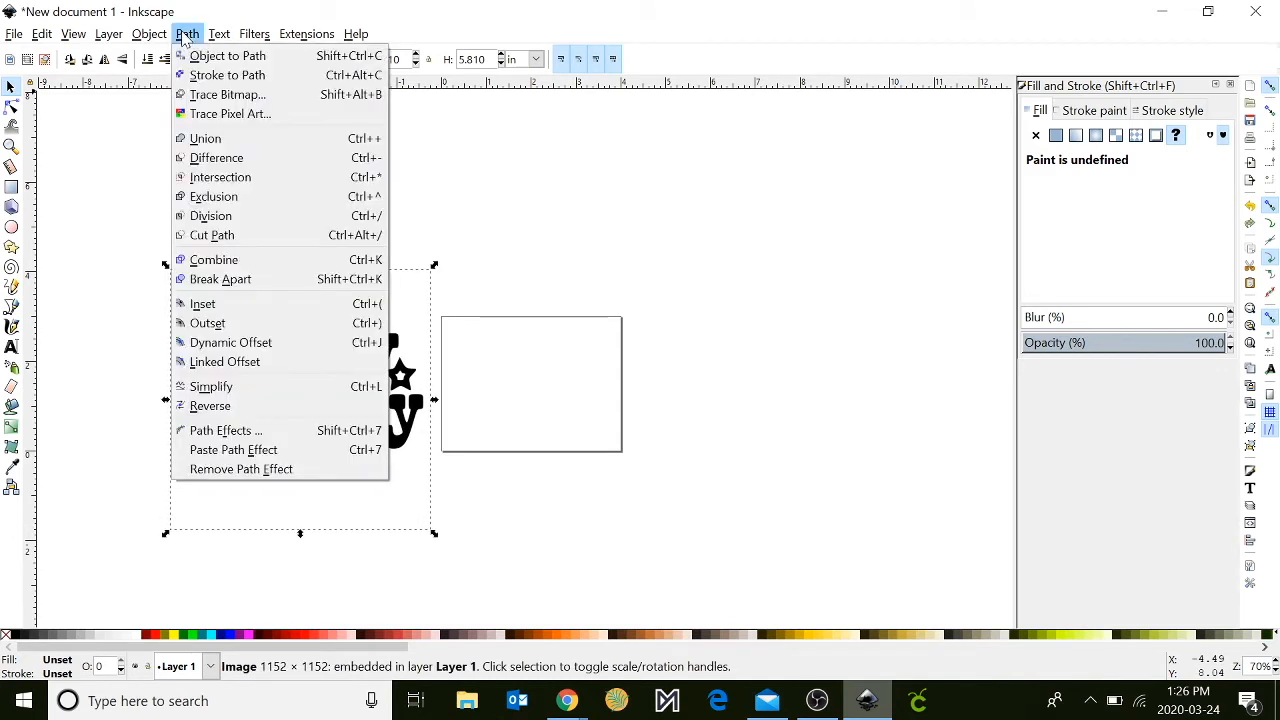
click(198, 96)
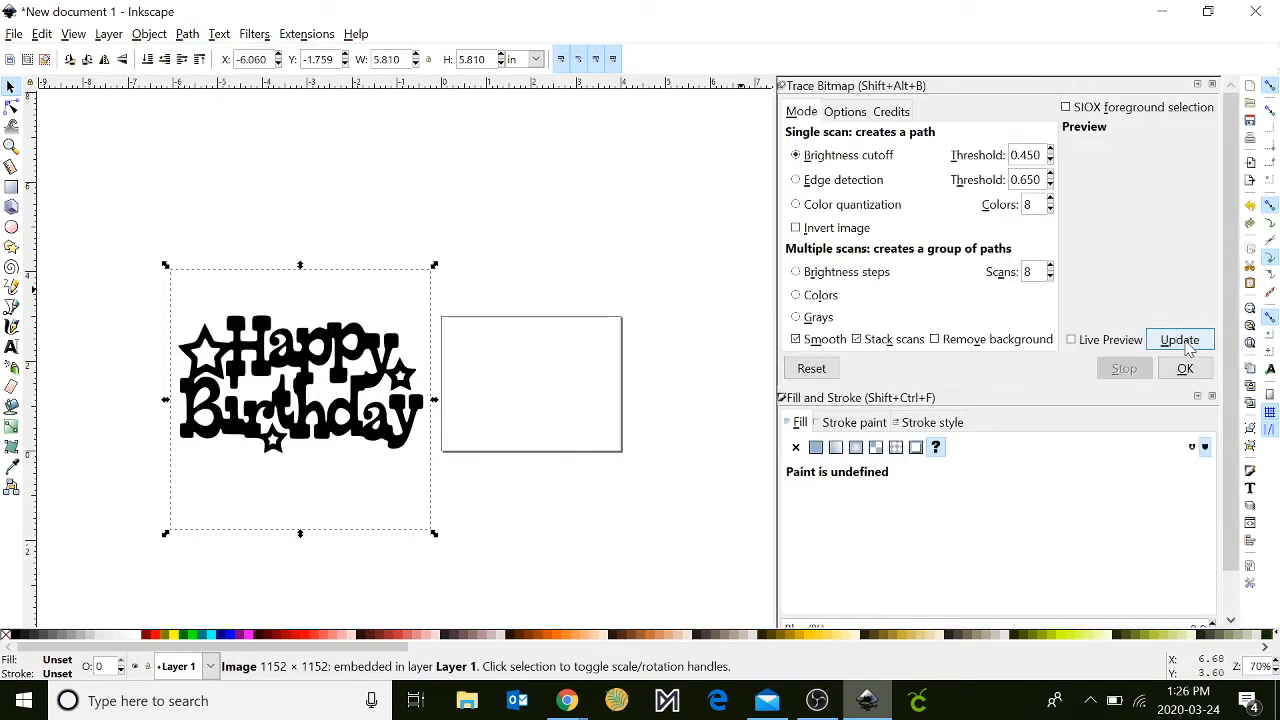
click(1185, 343)
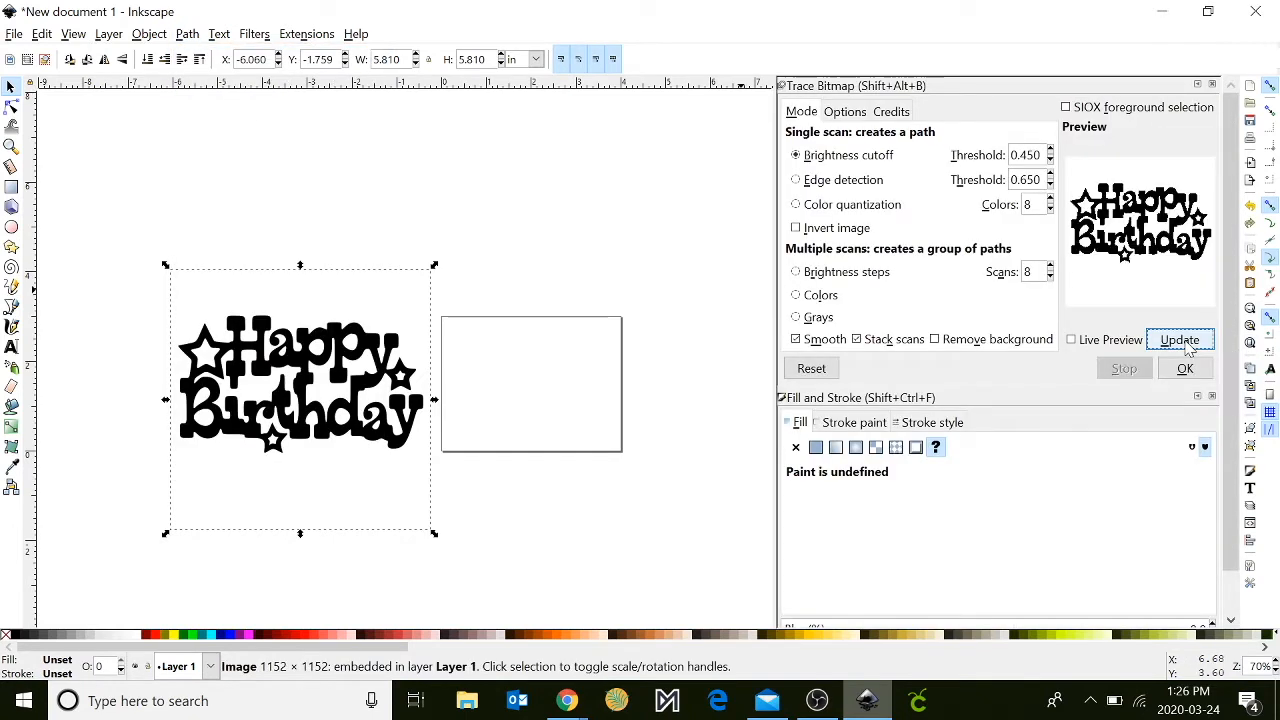
click(1185, 369)
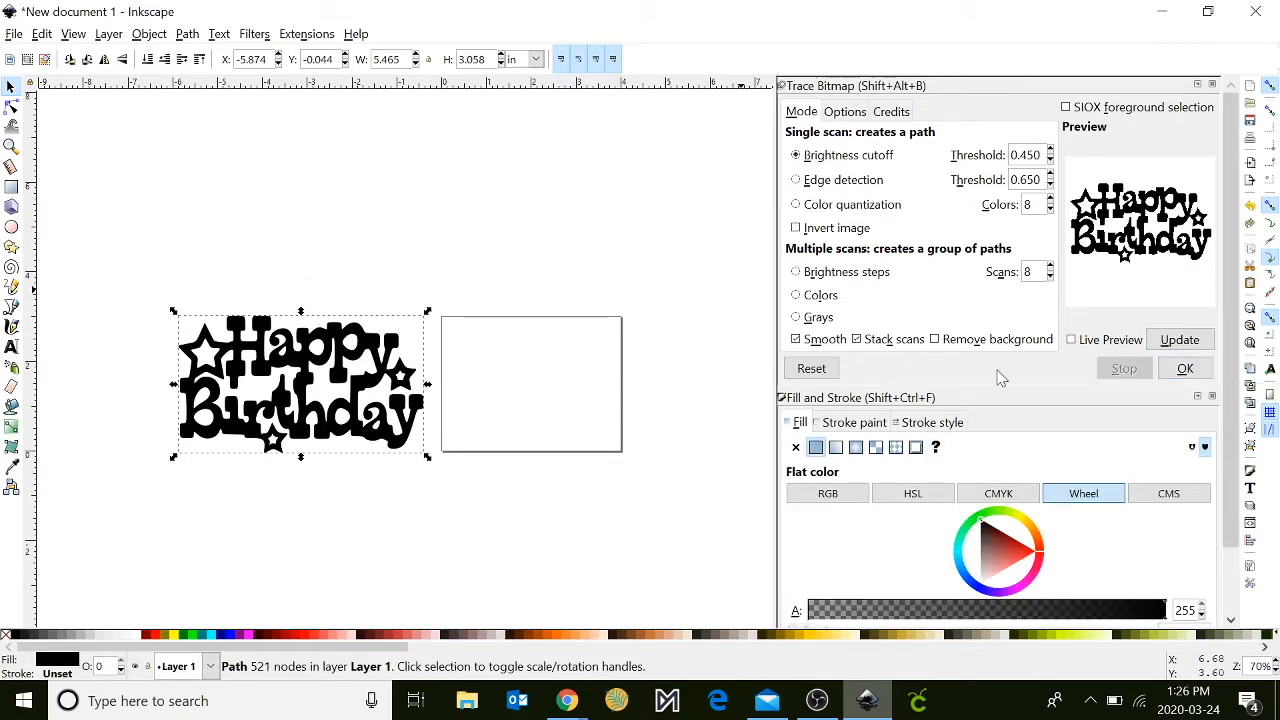
mouse_move(365, 352)
mouse_down()
mouse_move(633, 339)
mouse_move(607, 240)
mouse_move(600, 292)
mouse_up()
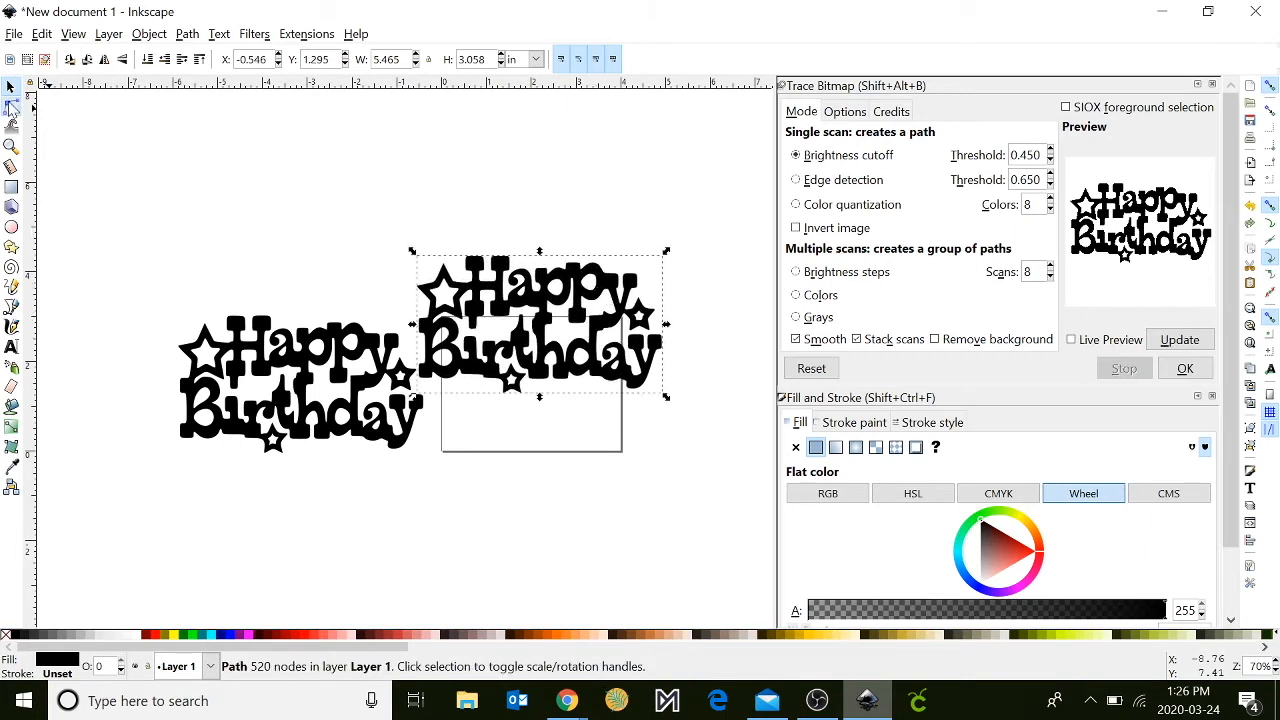
- Check the traced path's nodes against the original embedded image, and delete the original image beside the page
click(11, 107)
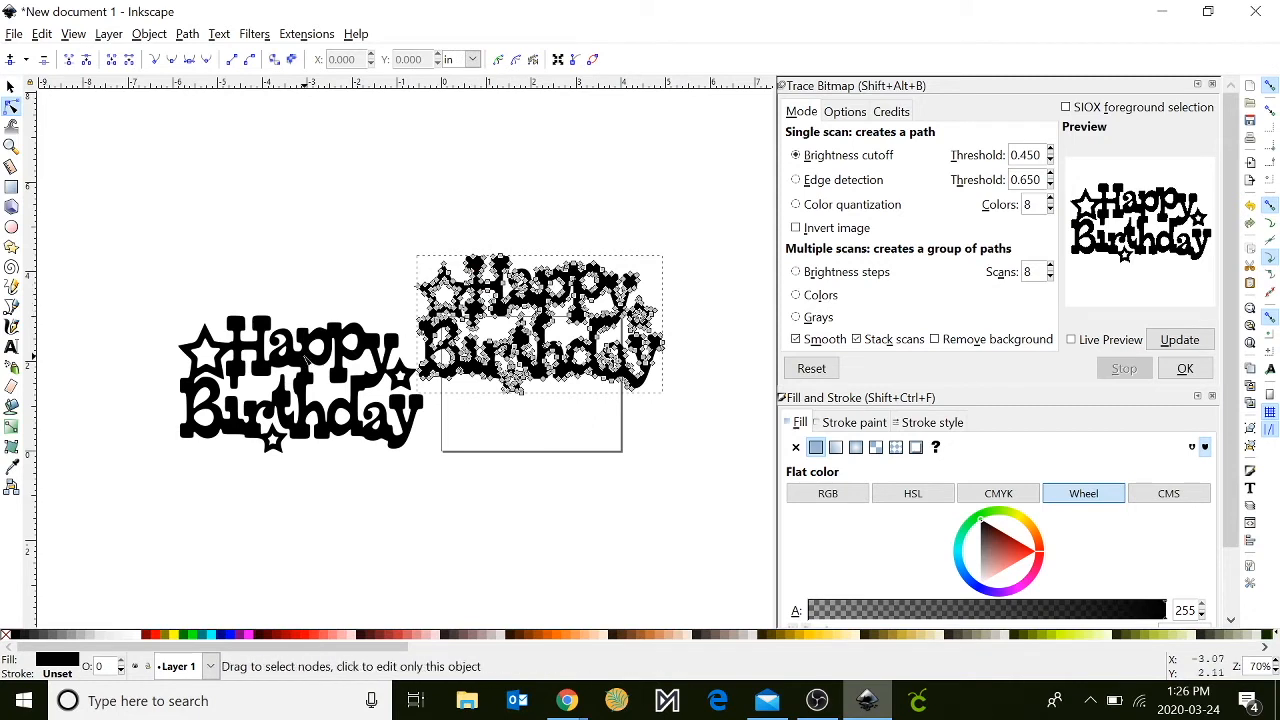
click(307, 360)
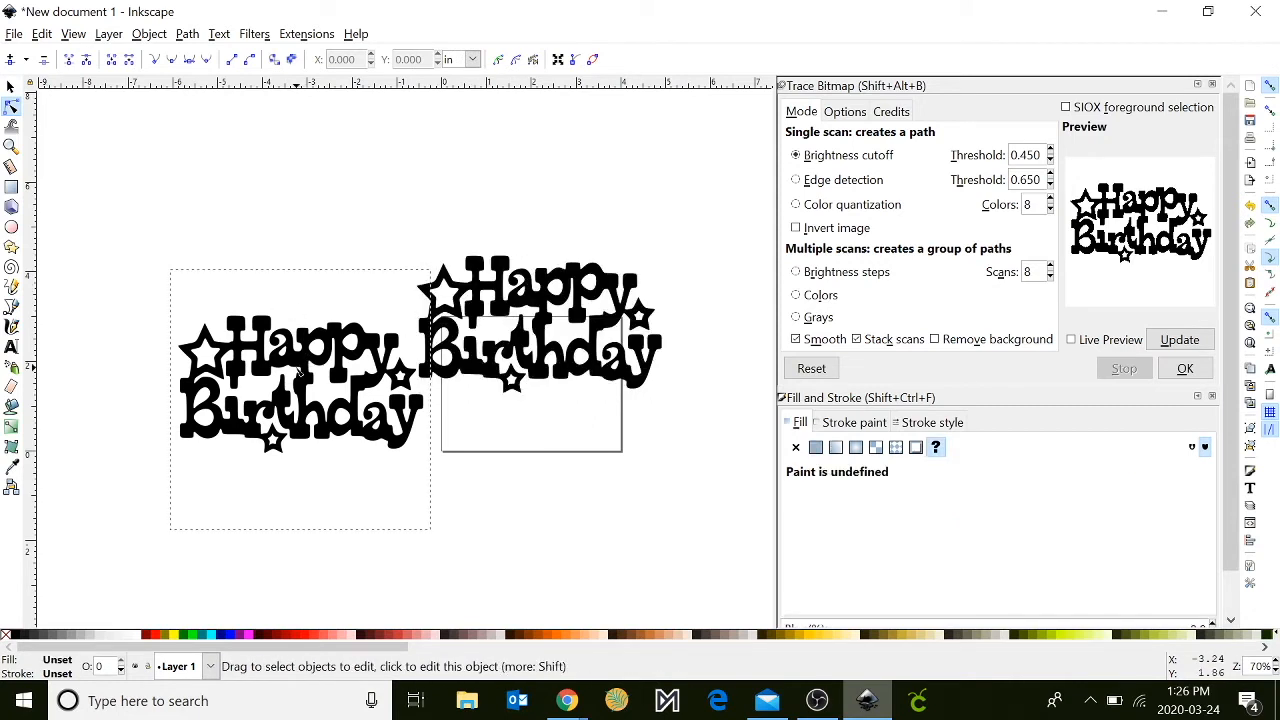
click(10, 88)
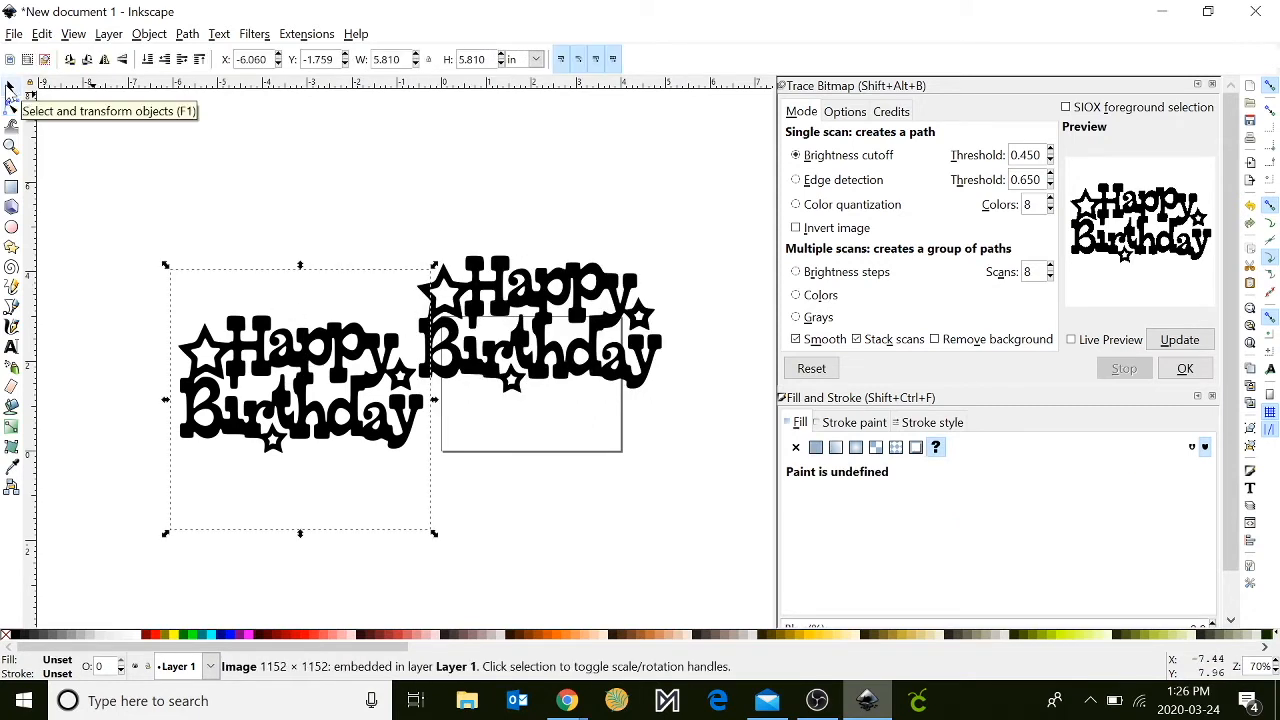
key(Delete)
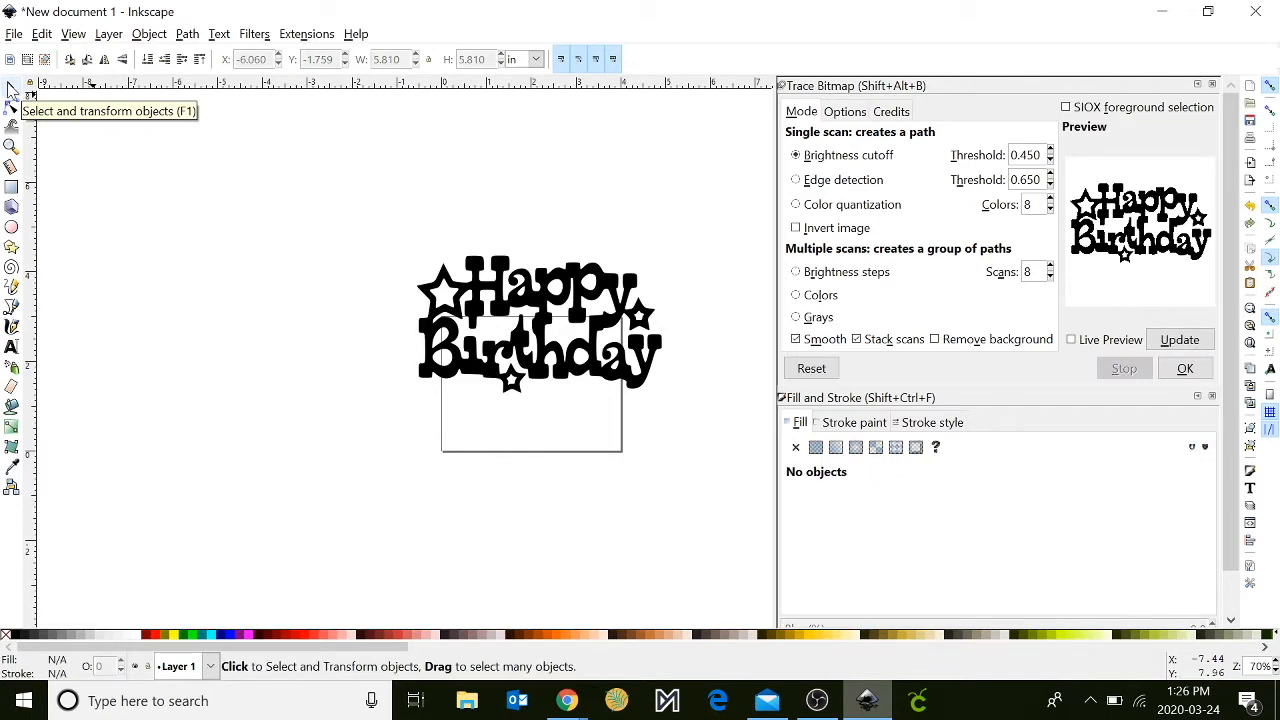
- Scale the traced Happy Birthday path down to about 2.83 × 1.59 in and place it in the upper part of the page
click(519, 362)
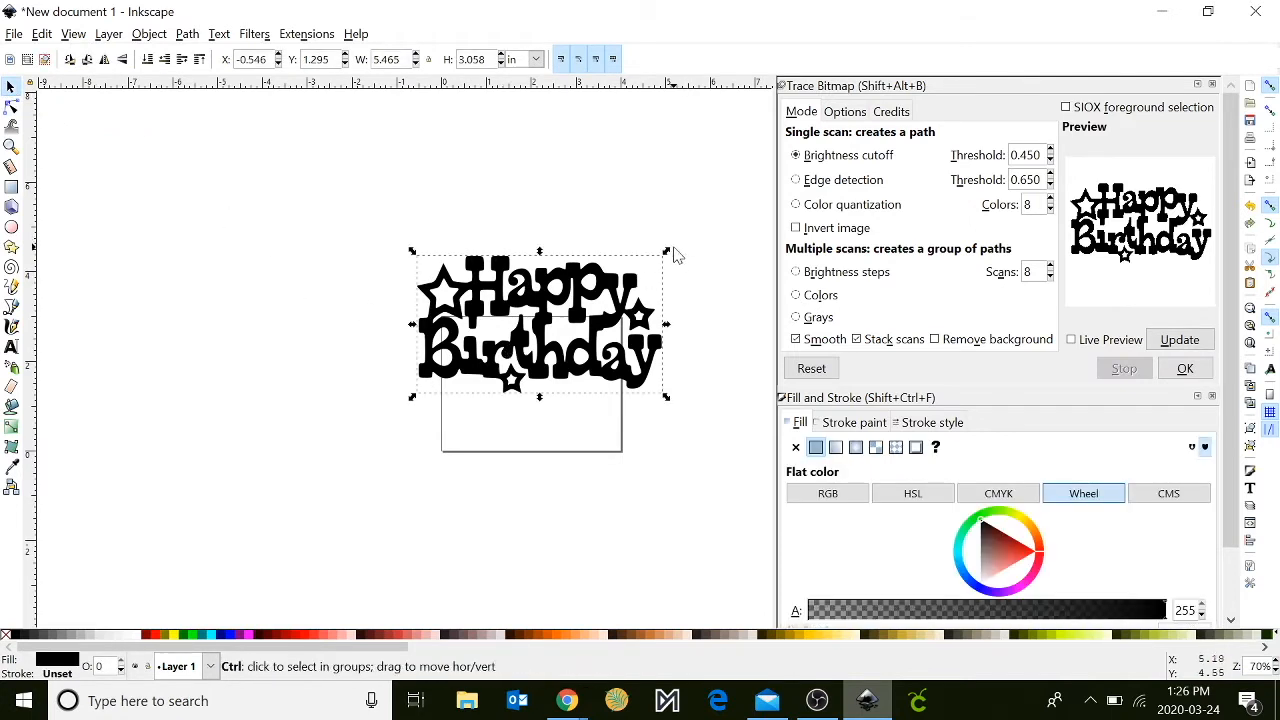
drag(666, 252, 585, 322)
drag(492, 352, 552, 358)
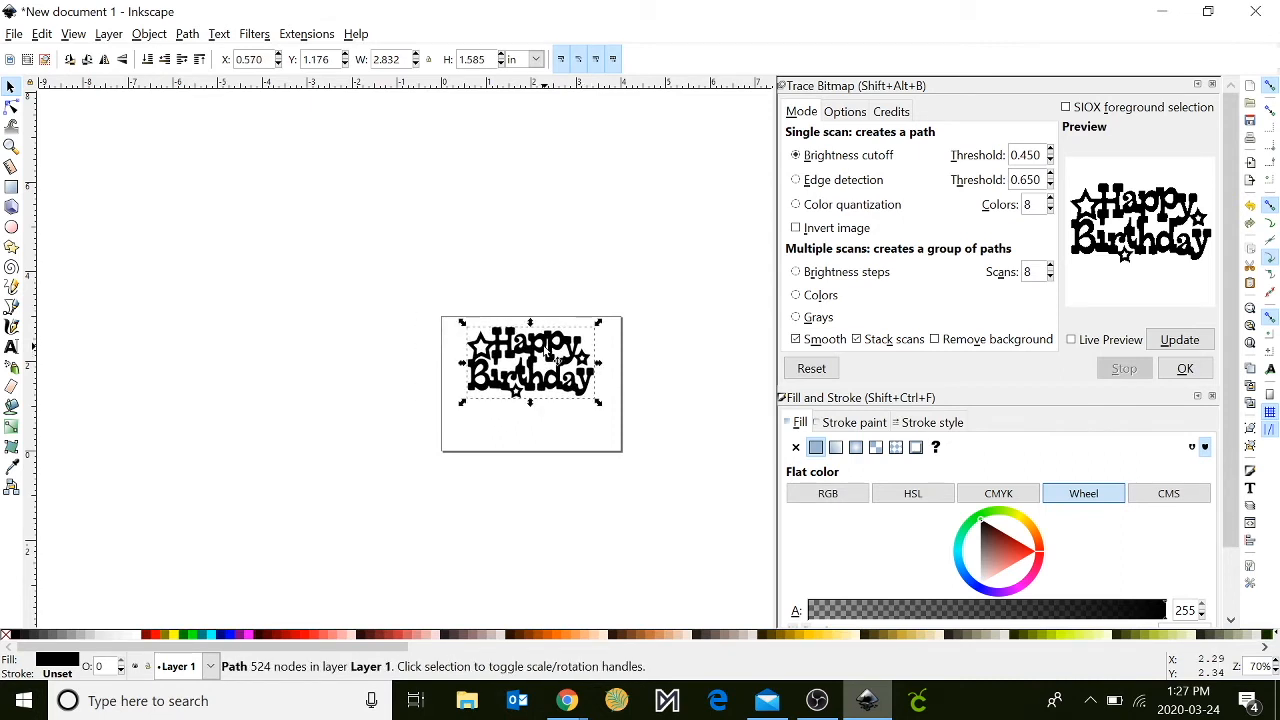
click(347, 430)
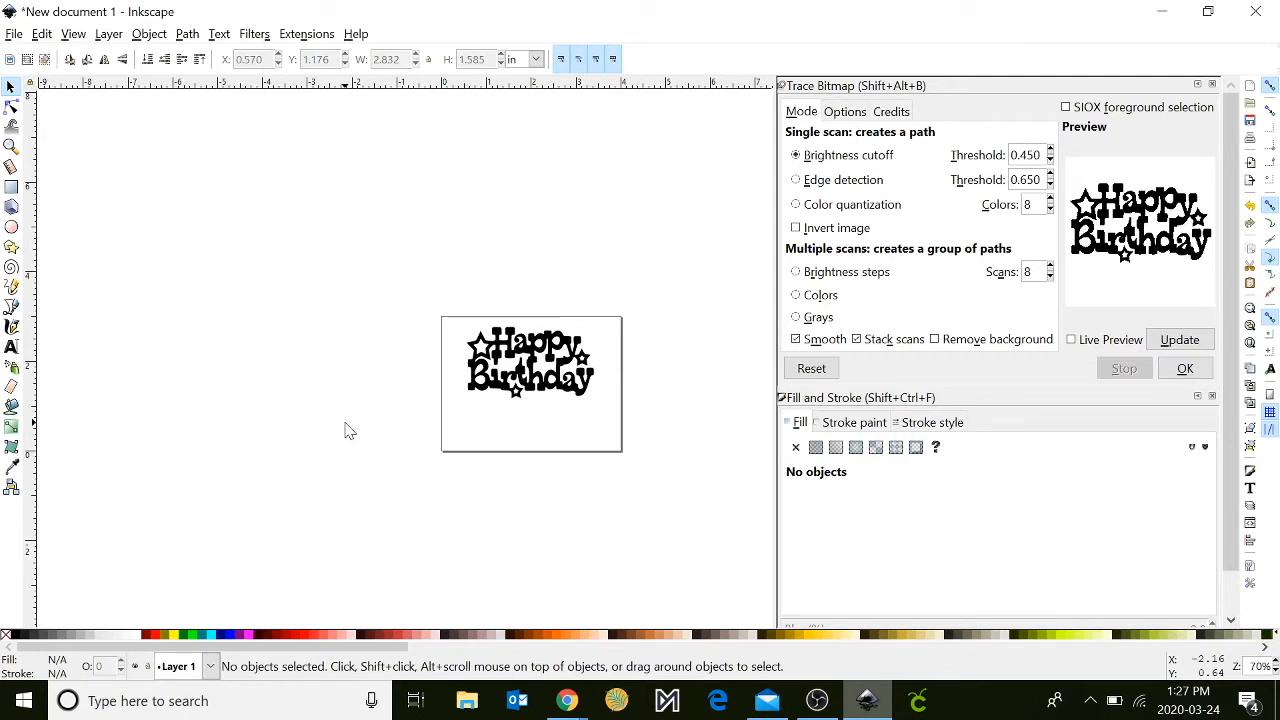
- Add the recipient's first name as bold sans-serif text below the lettering and enlarge it to about 3.0 in wide
click(11, 347)
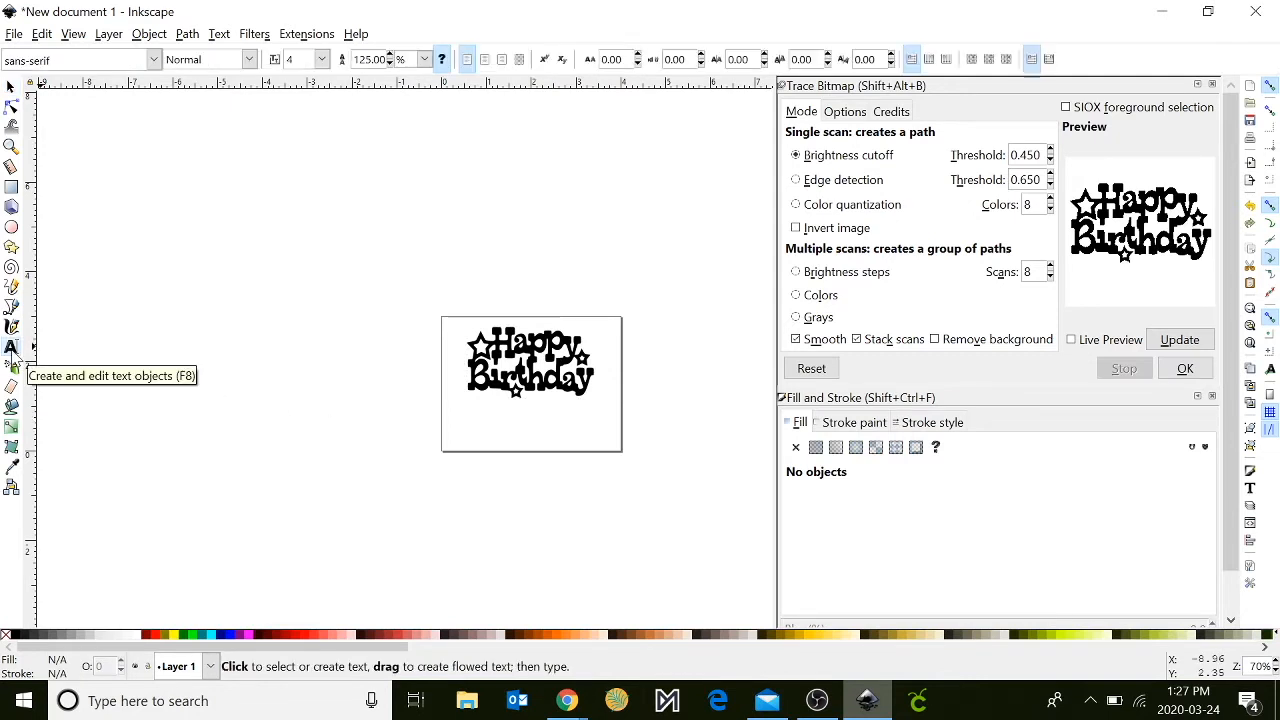
click(459, 428)
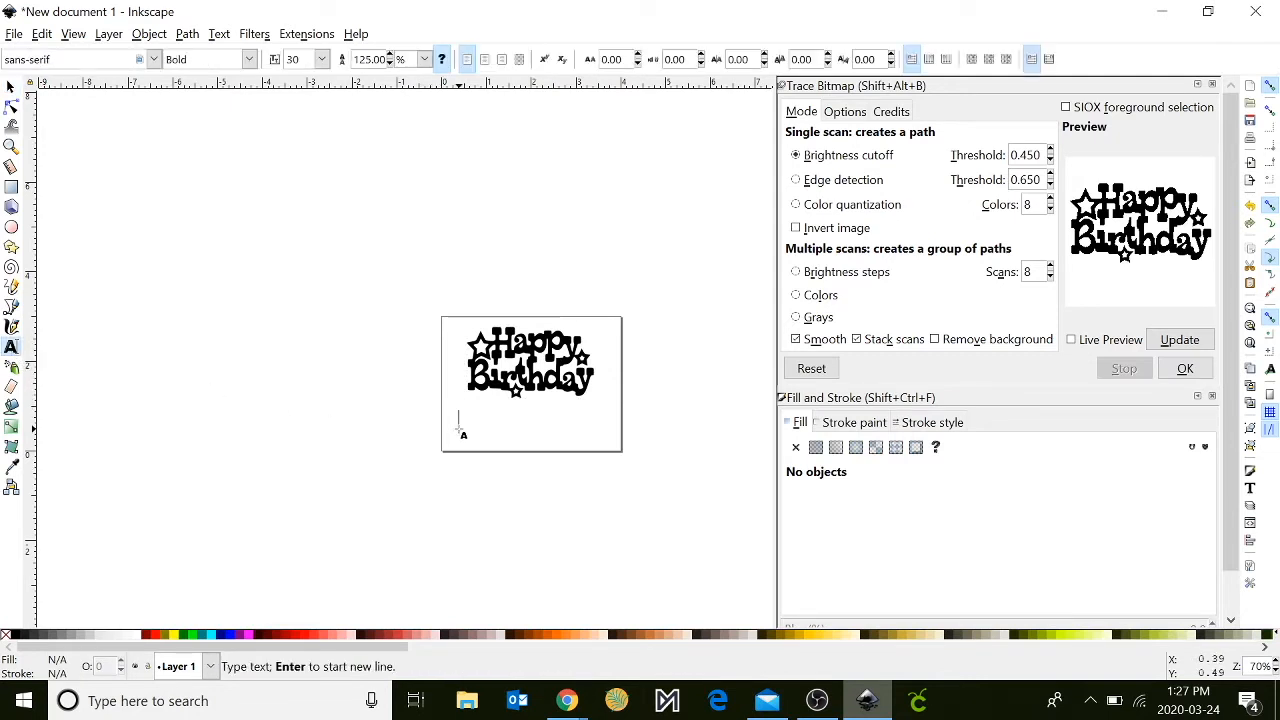
text(Rachel)
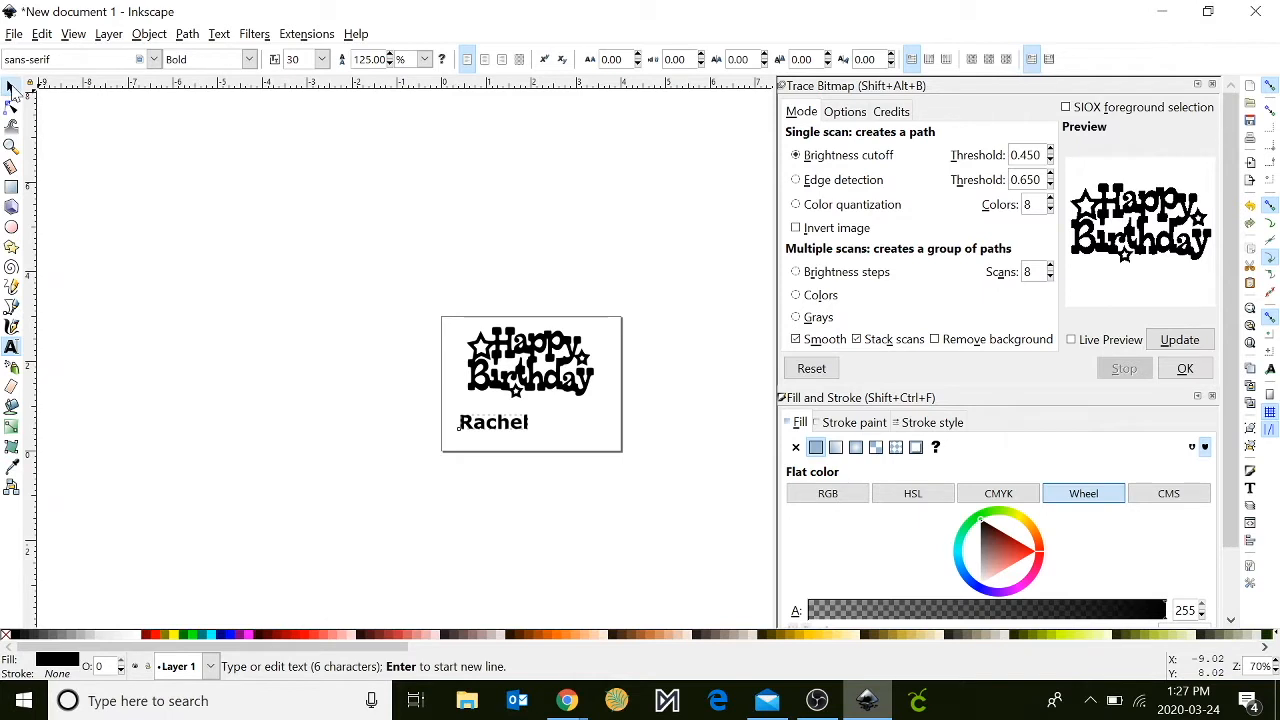
click(11, 88)
mouse_move(566, 415)
mouse_down()
mouse_move(611, 403)
mouse_move(547, 417)
mouse_up()
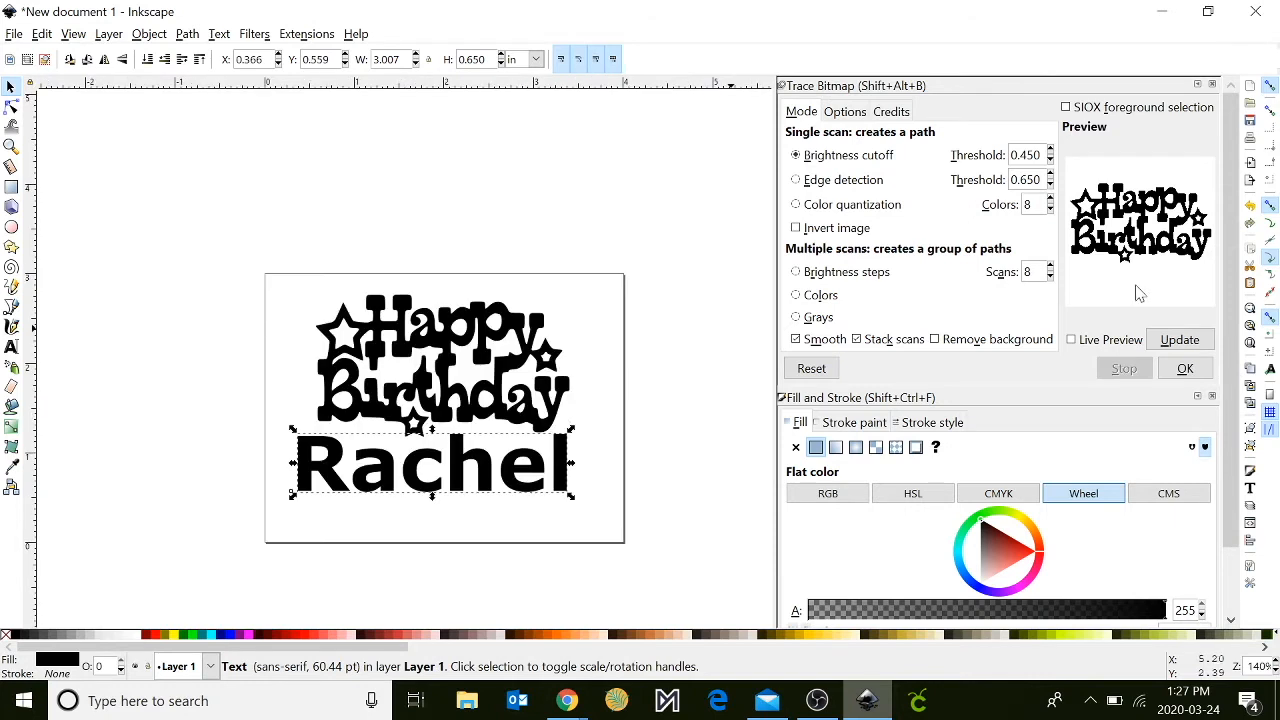
- Browse the font families for the name text and apply Berlin Sans FB Demi in bold
click(1249, 491)
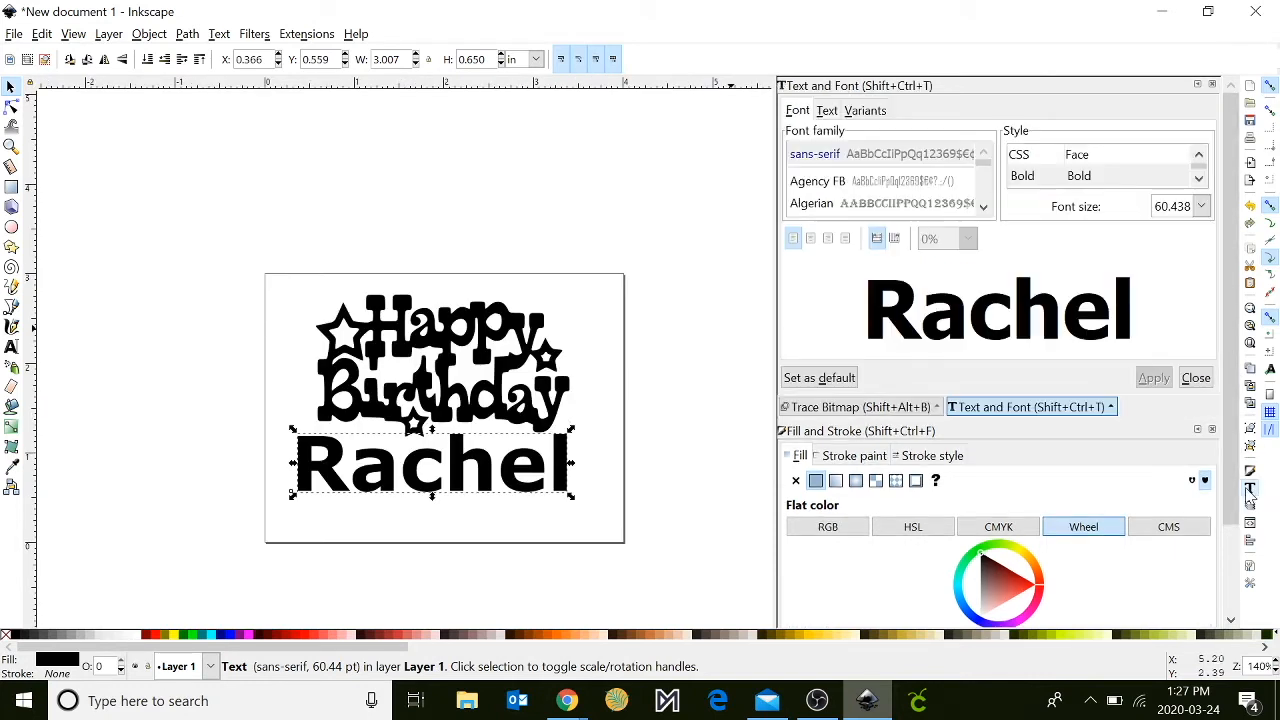
click(876, 185)
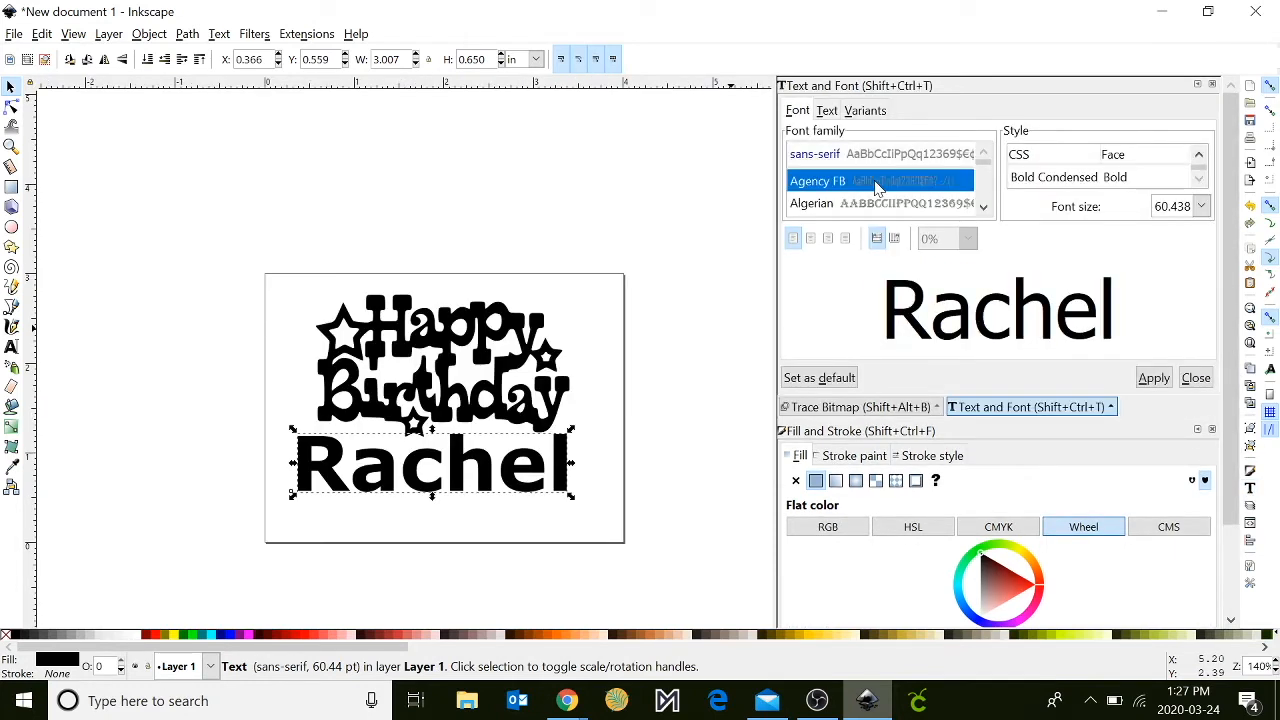
key(Down)
key(Down)
key(Down)
key(Down)
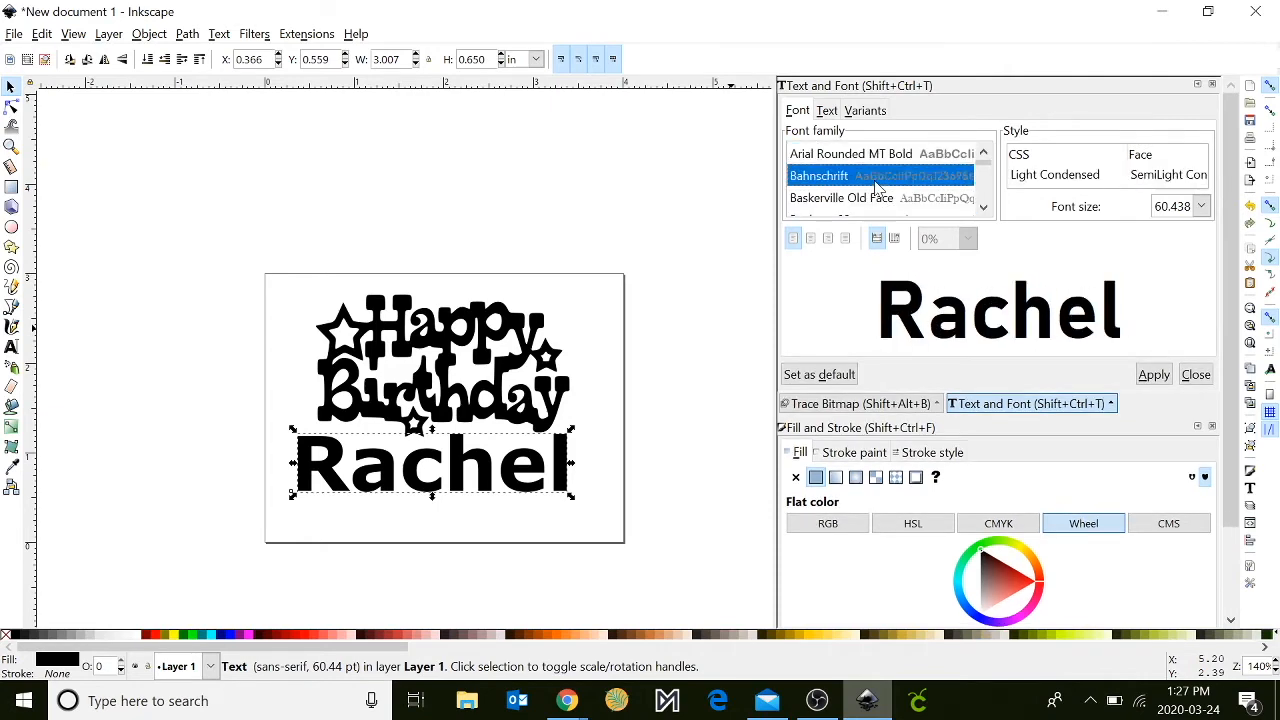
key(Down)
key(Down)
key(Down)
key(Down)
key(Down)
key(Down)
key(Down)
key(Down)
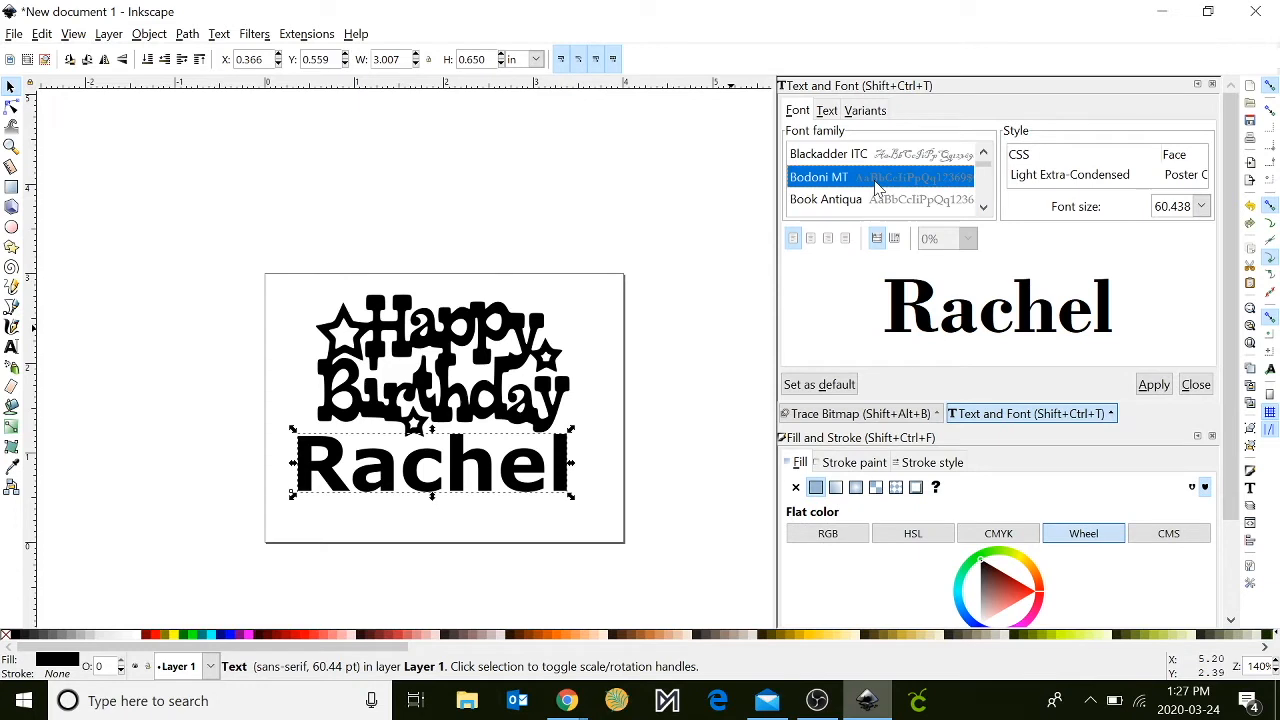
key(Up)
key(Up)
key(Up)
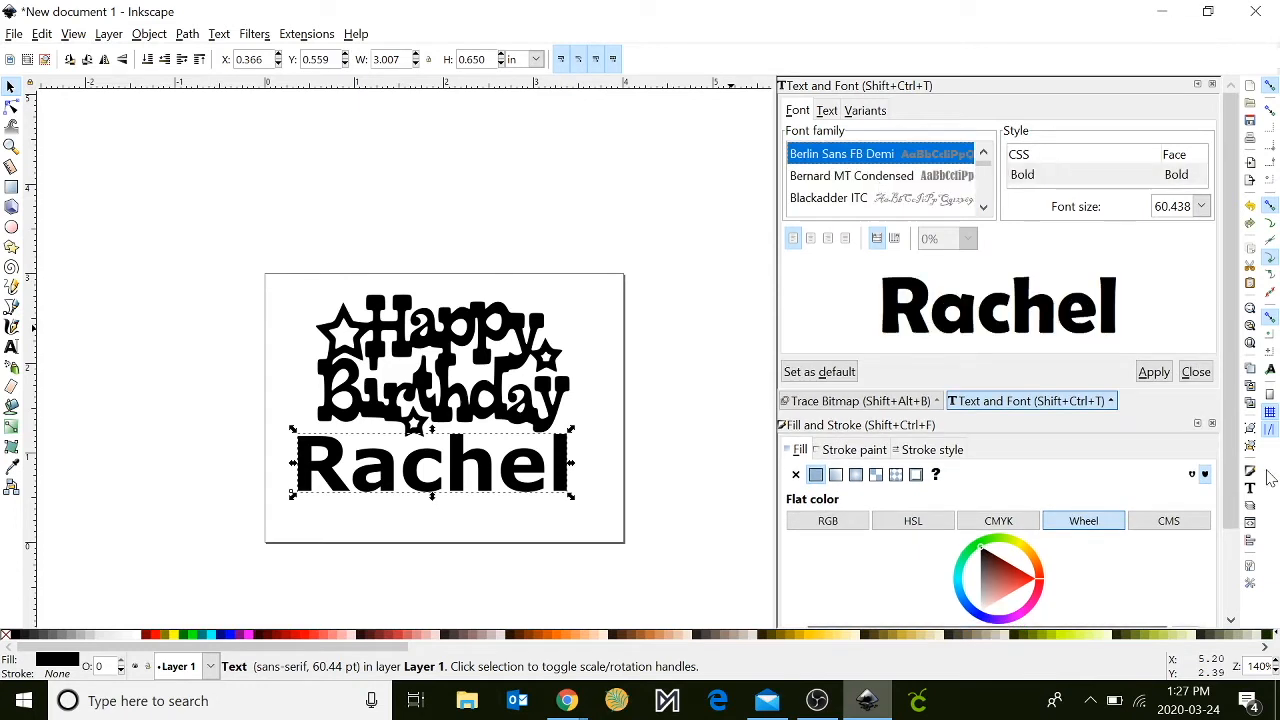
click(1152, 372)
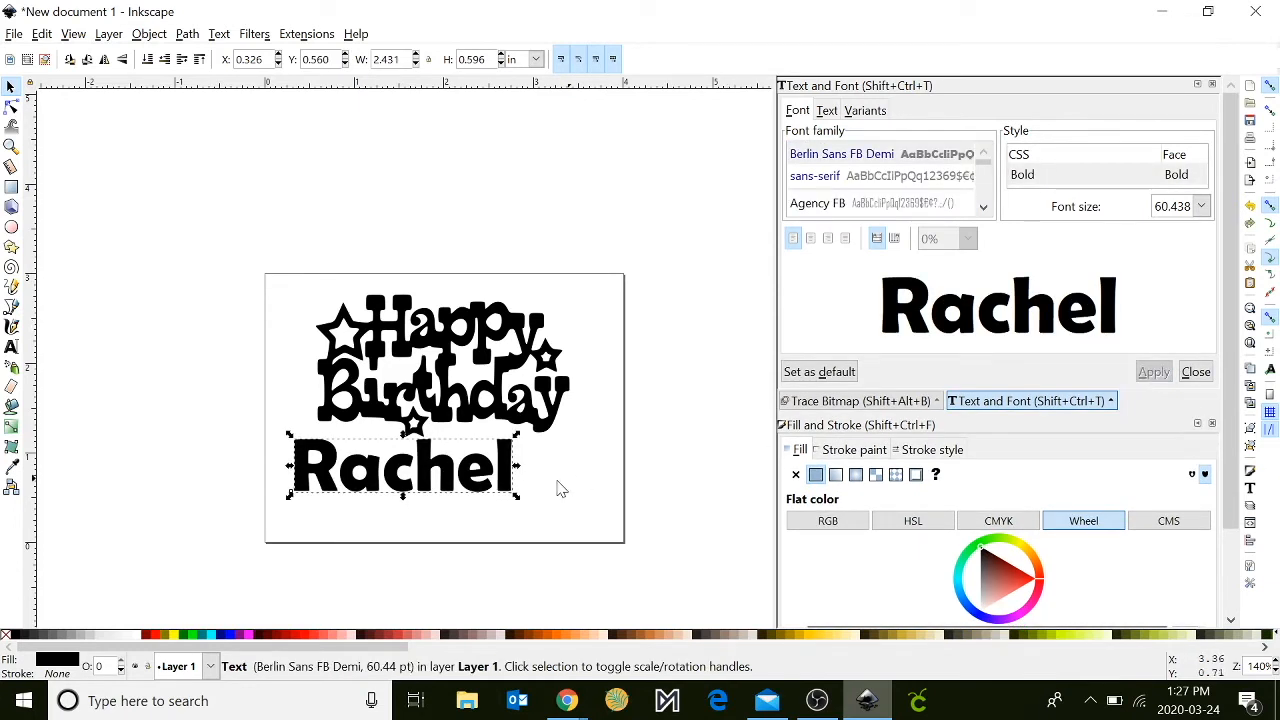
- Move the name up so its letters overlap the lower edge of the word Birthday
drag(485, 468, 530, 448)
mouse_move(522, 444)
mouse_down()
mouse_move(512, 455)
mouse_move(503, 435)
mouse_move(523, 452)
mouse_up()
click(216, 504)
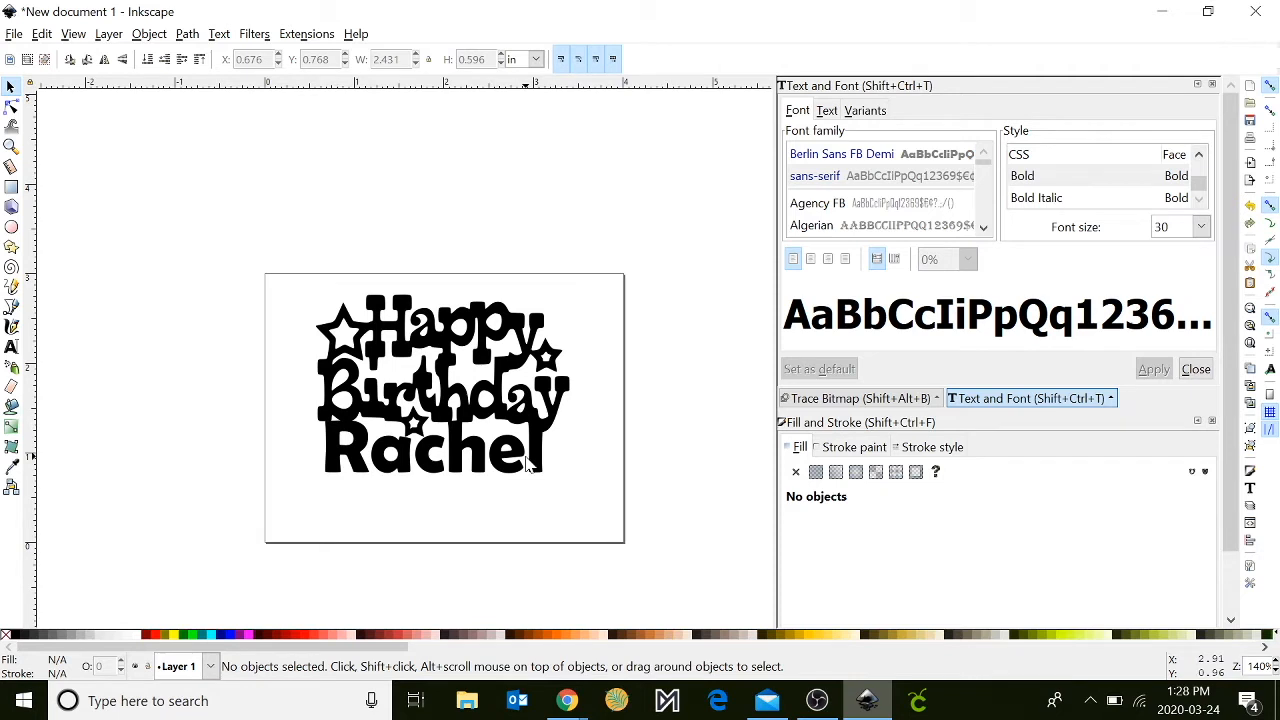
- Remove the fill from both the lettering path and the name, and give them a flat black stroke
drag(235, 228, 645, 576)
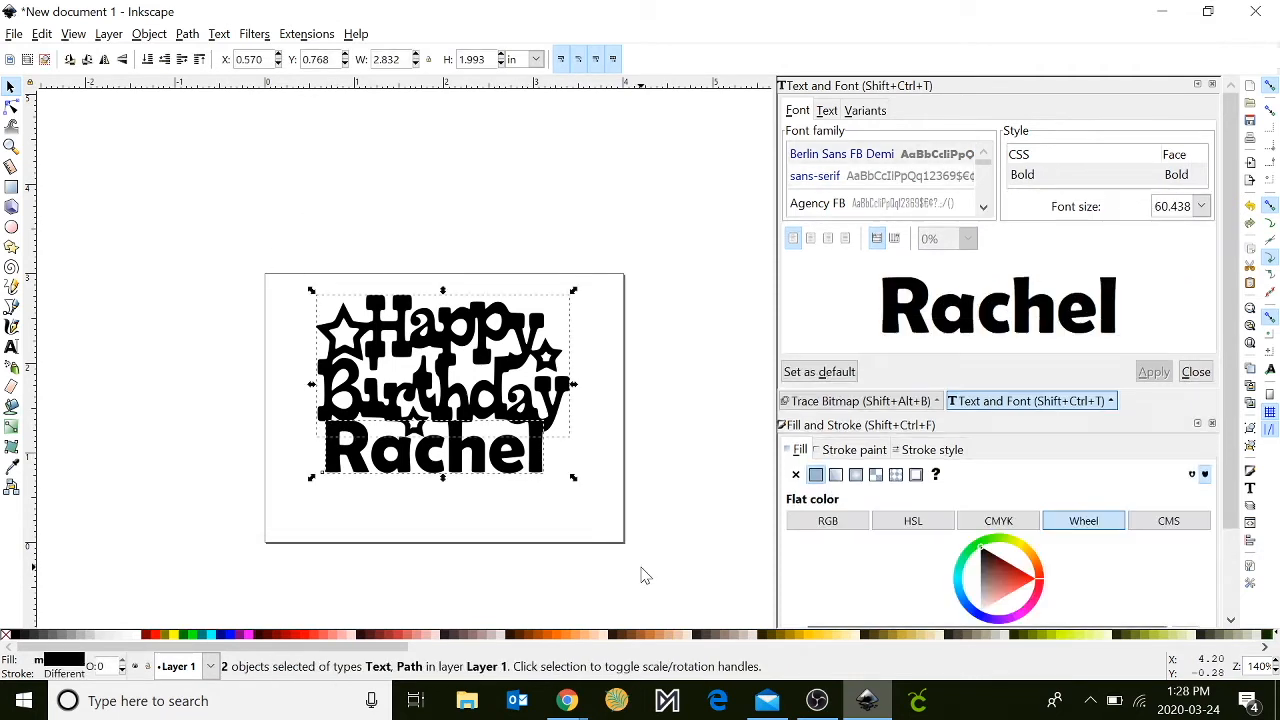
click(1252, 473)
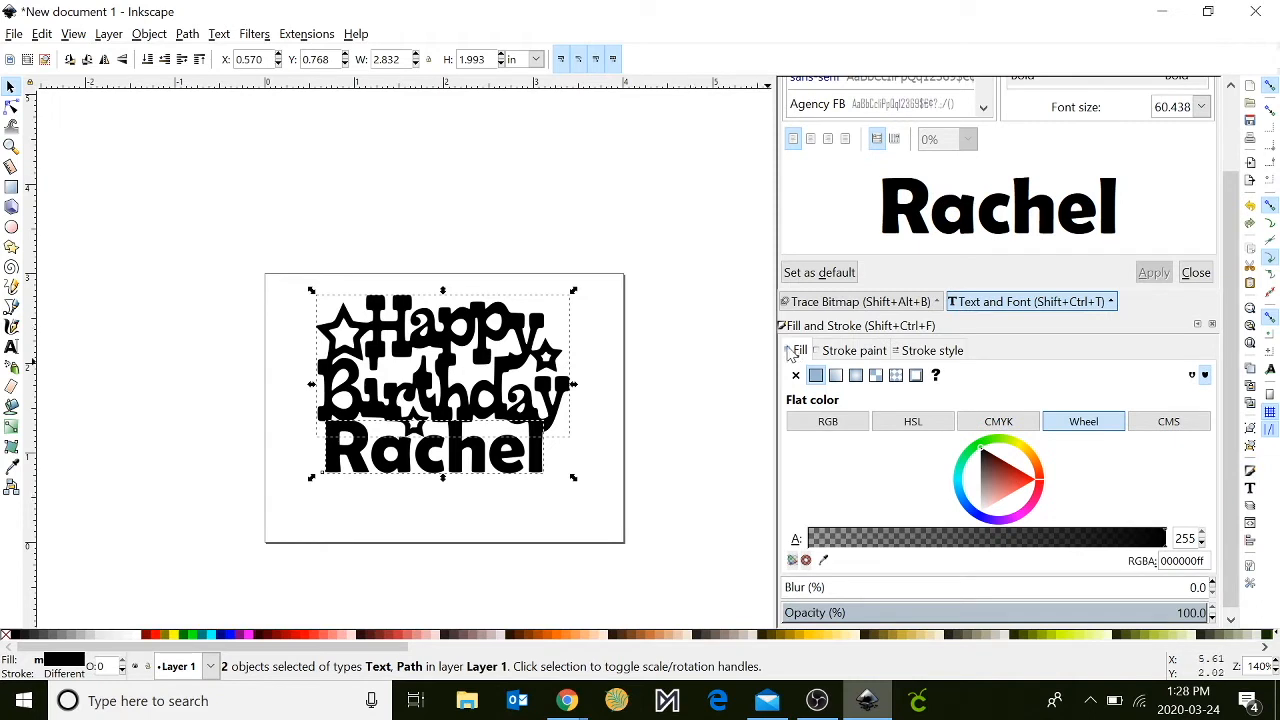
click(796, 377)
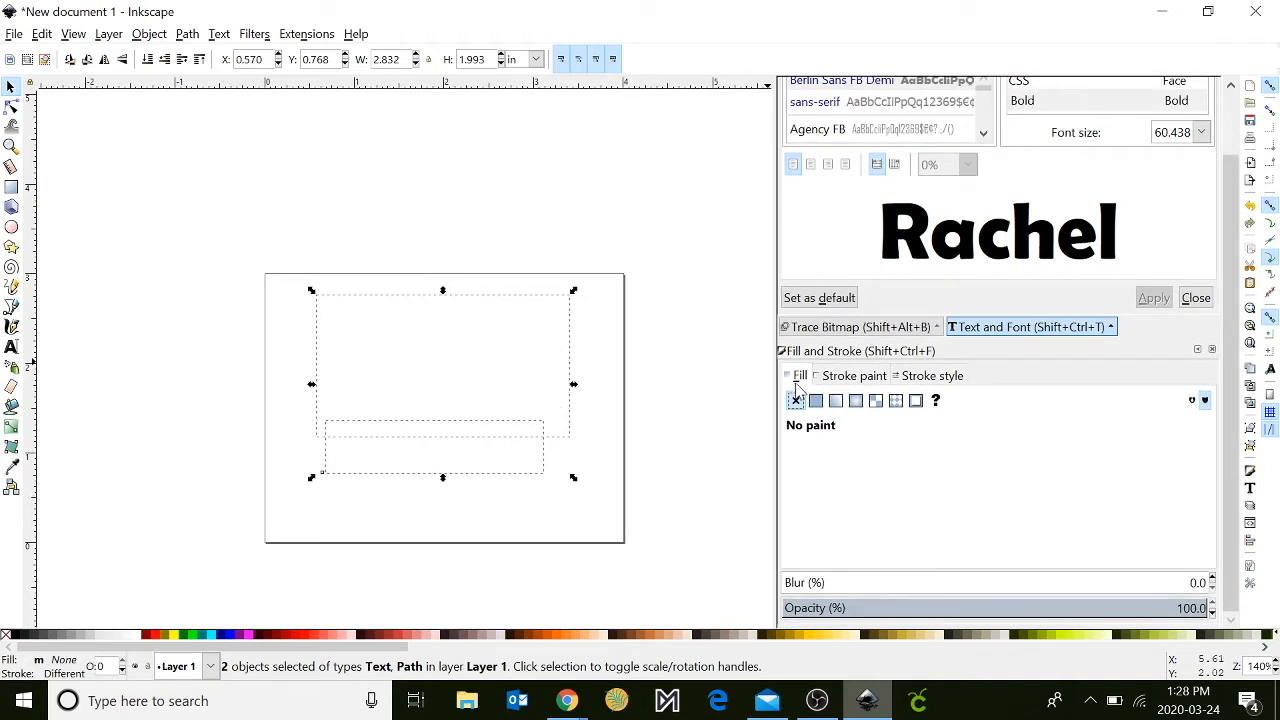
click(853, 384)
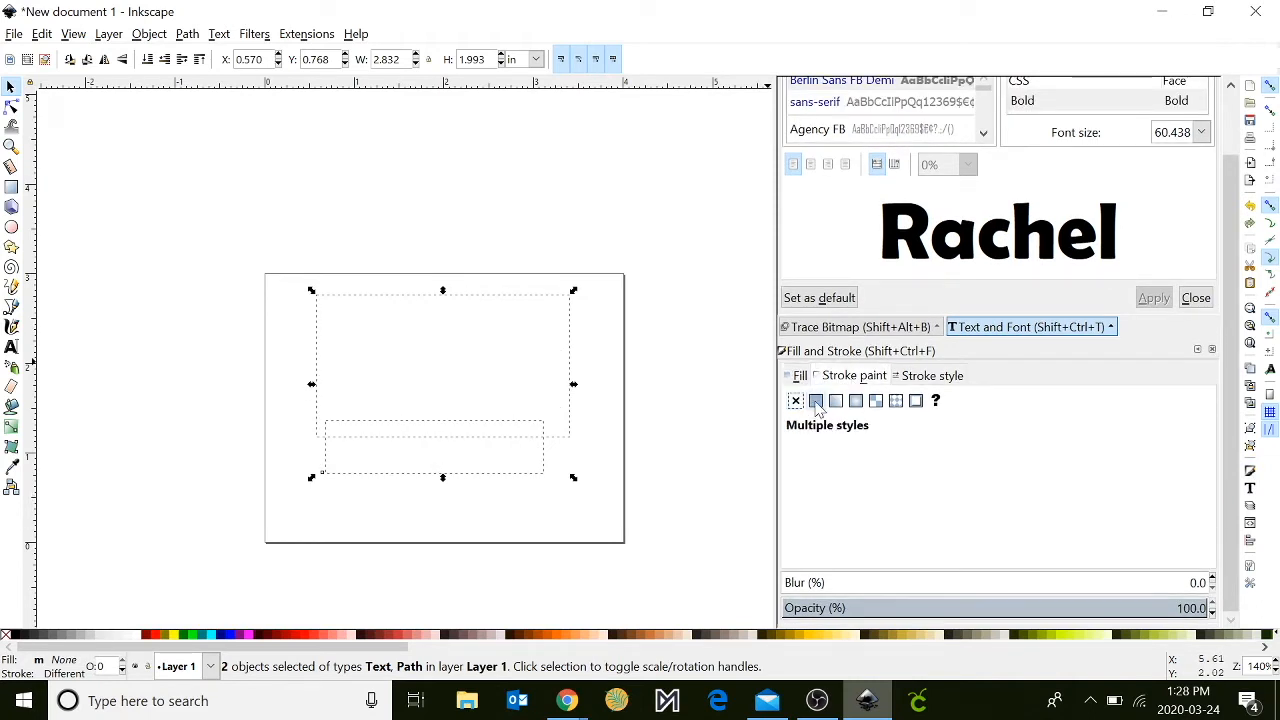
click(816, 401)
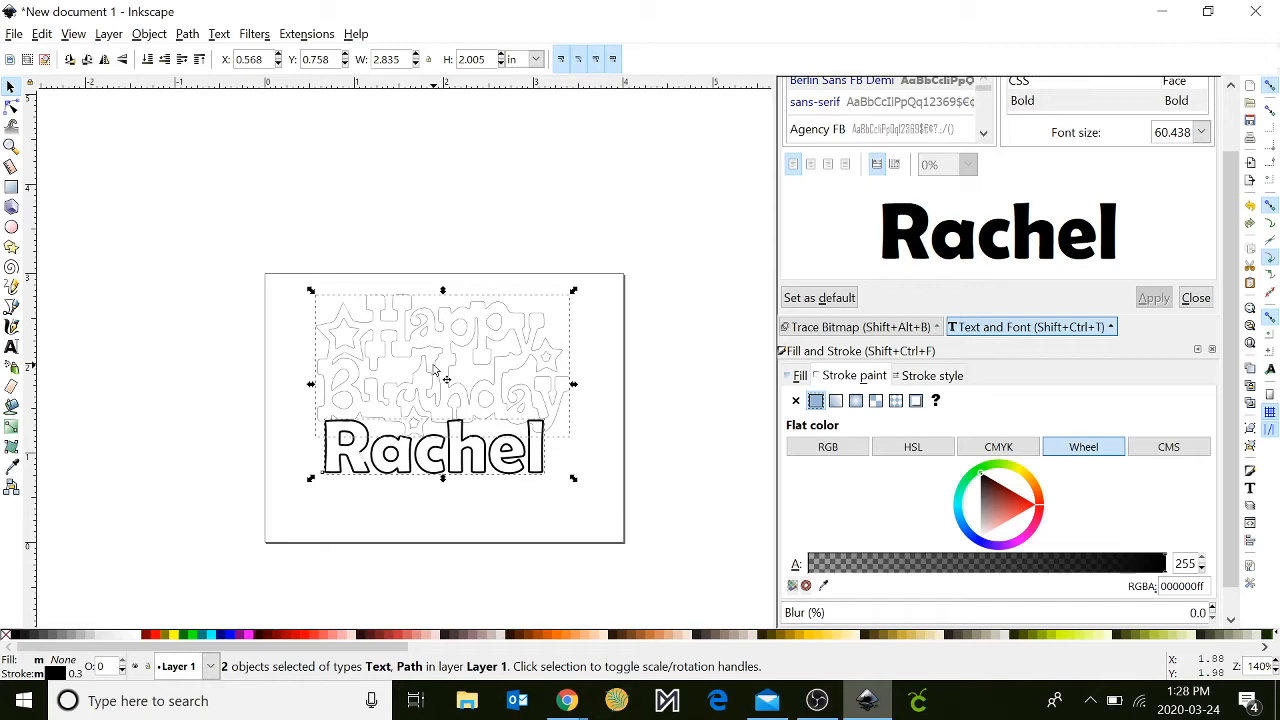
click(470, 538)
- Scale the name down to about 2.14 in wide, keeping it overlapping the lettering above
key(plus)
key(plus)
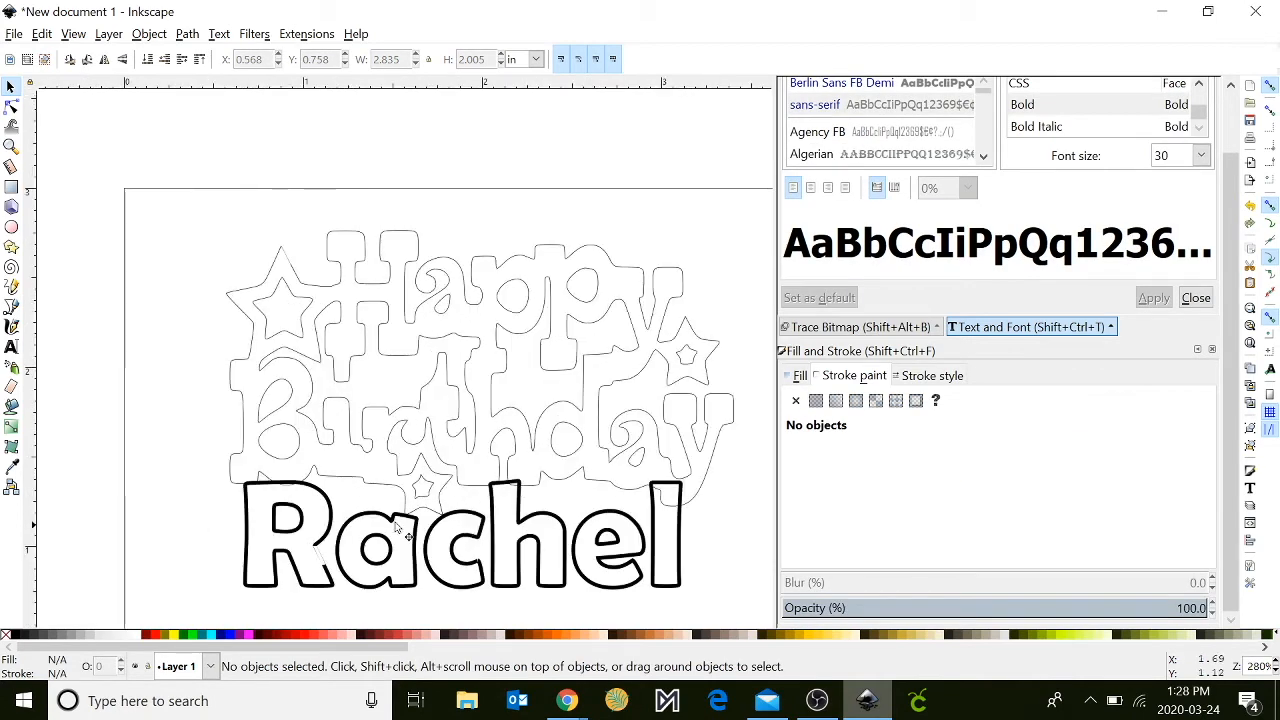
click(420, 520)
drag(239, 531, 263, 535)
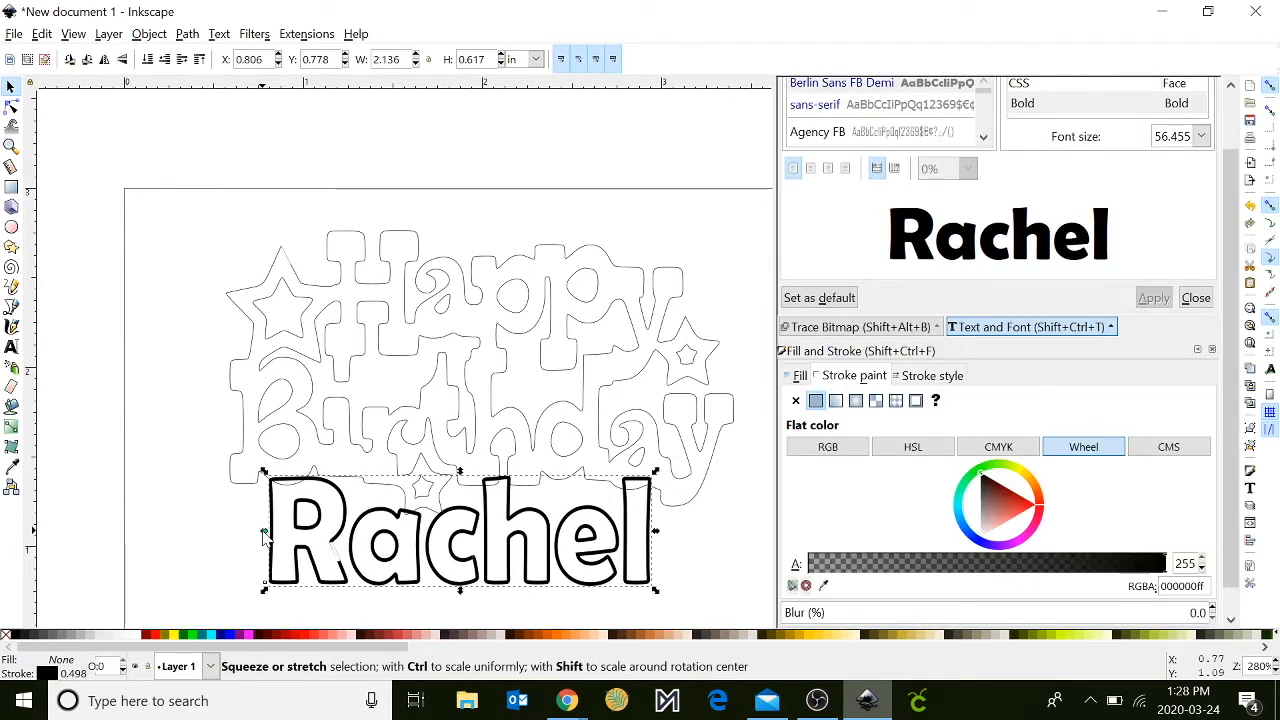
- Merge the name text and the Happy Birthday path into one outline with Union
shift+click(360, 442)
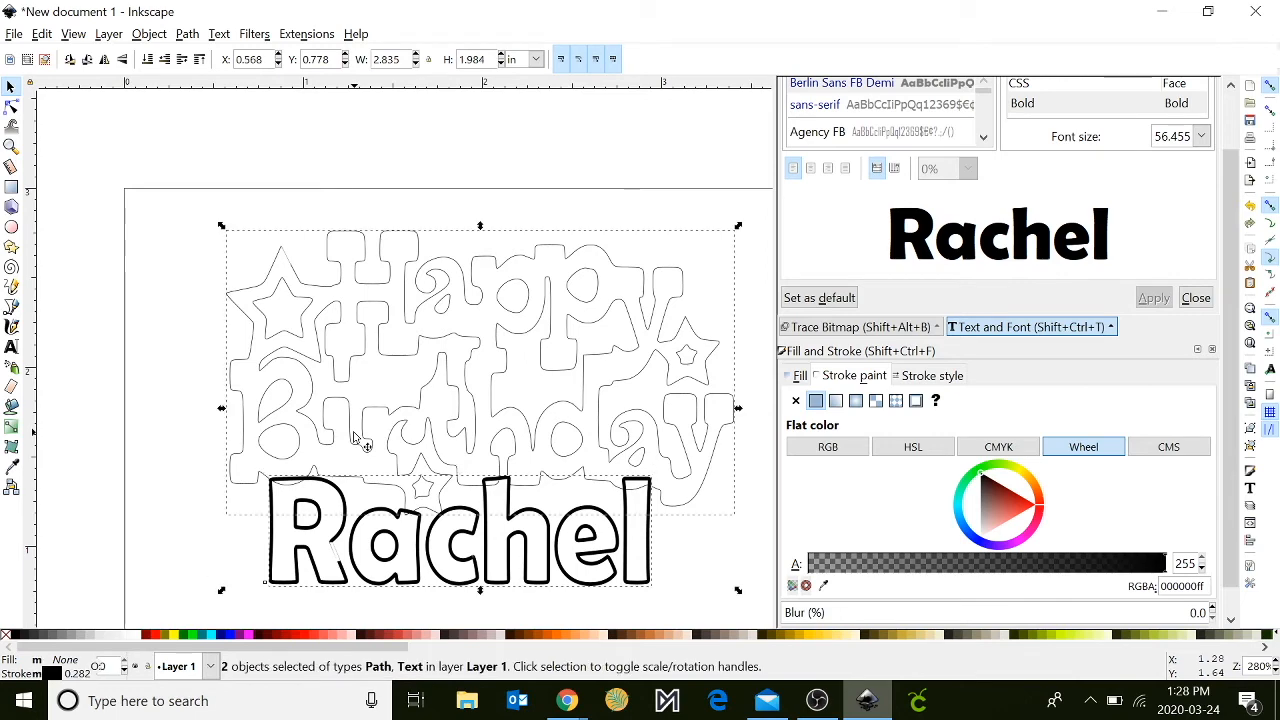
click(186, 34)
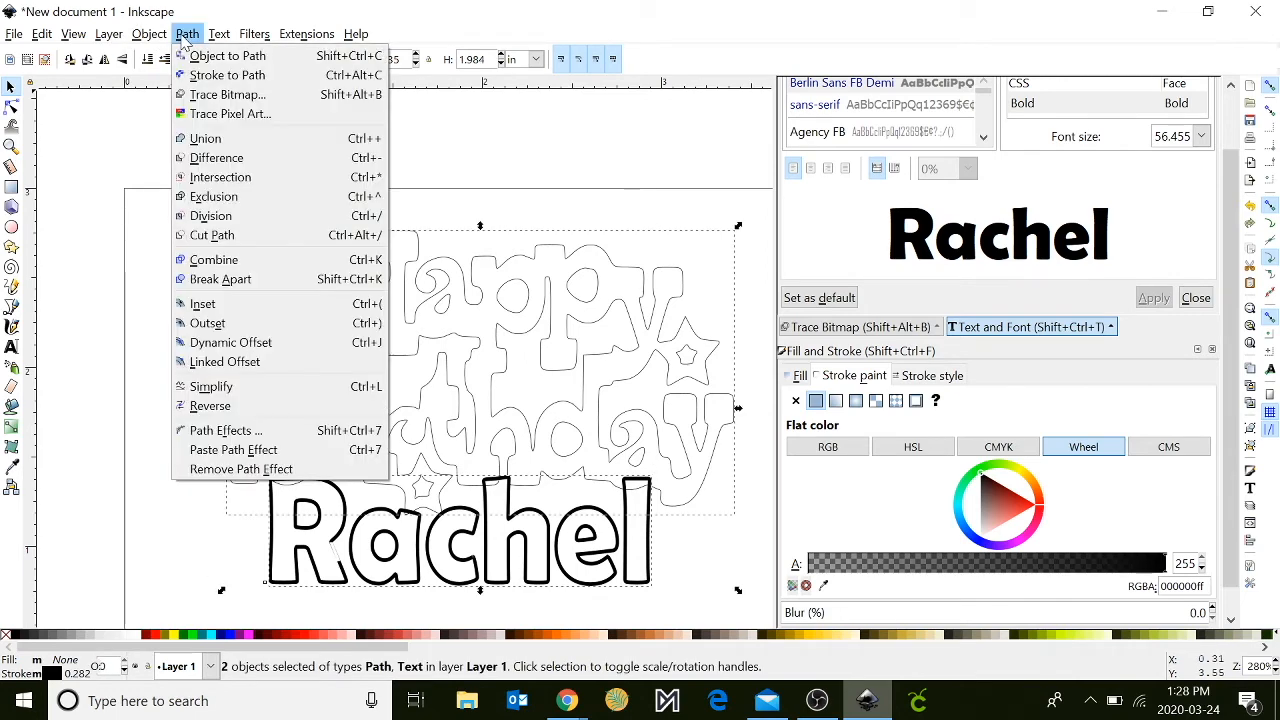
click(205, 139)
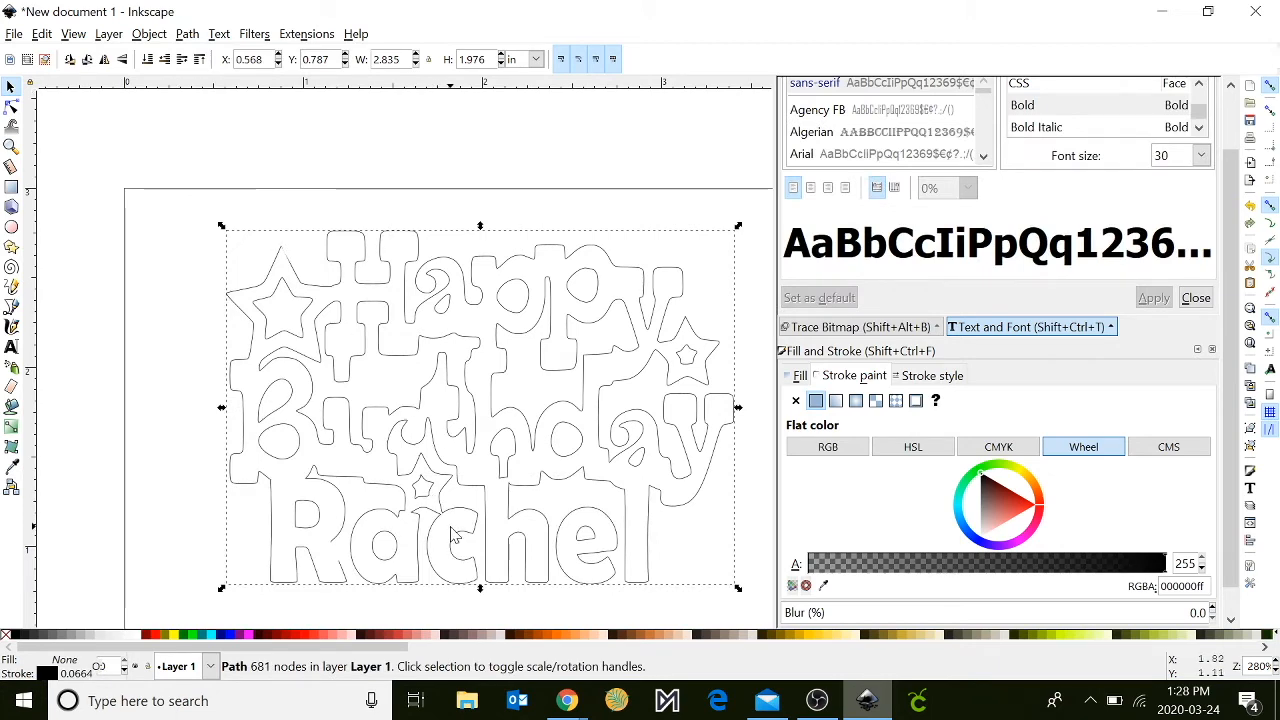
- Draw a round-ended bar about 2.75 × 0.11 in along the name's base and nudge it slightly right and down, still touching the letters
scroll(609, 549, down, 9)
scroll(609, 549, up, 7)
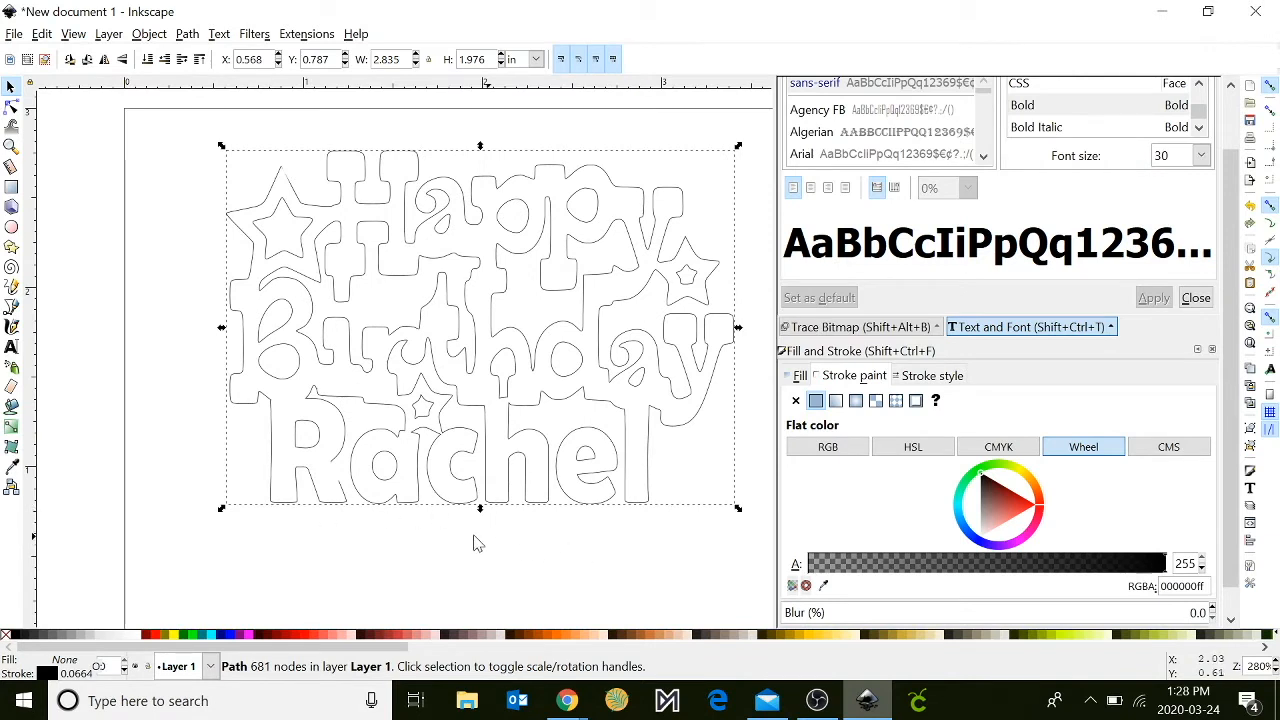
click(10, 188)
mouse_move(217, 497)
mouse_down()
mouse_move(313, 545)
mouse_move(738, 530)
mouse_move(713, 519)
mouse_up()
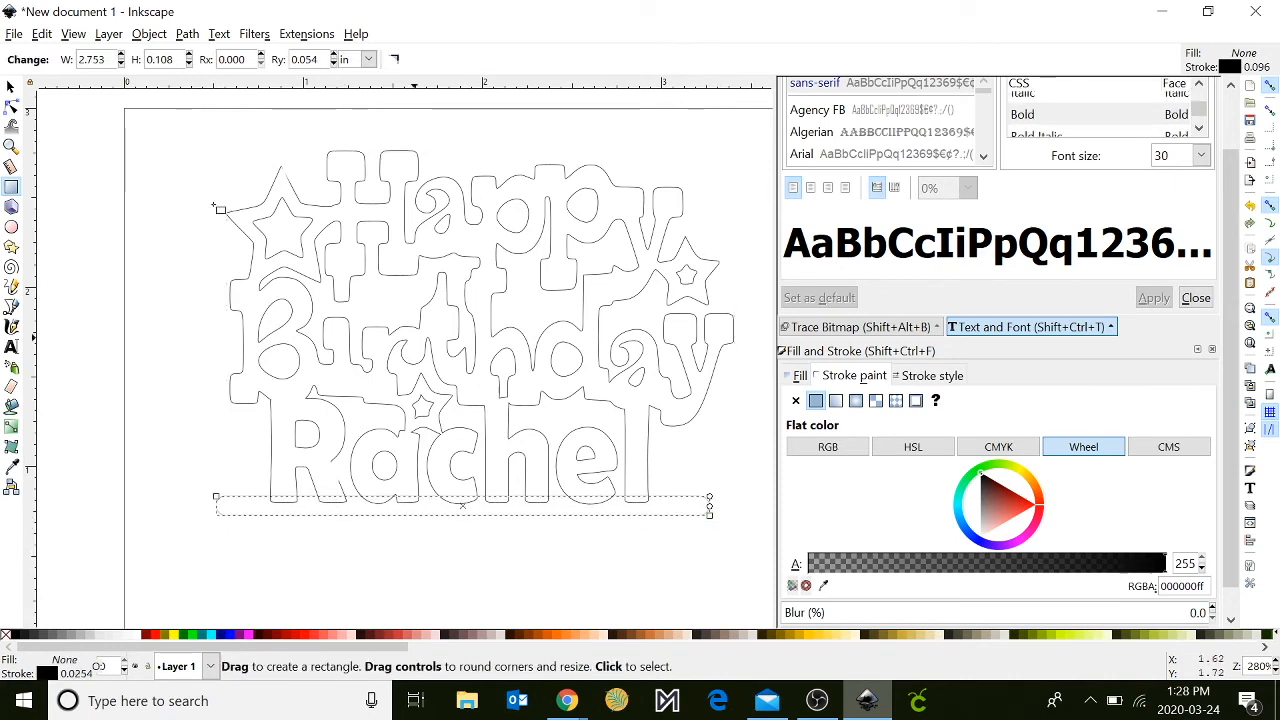
click(10, 87)
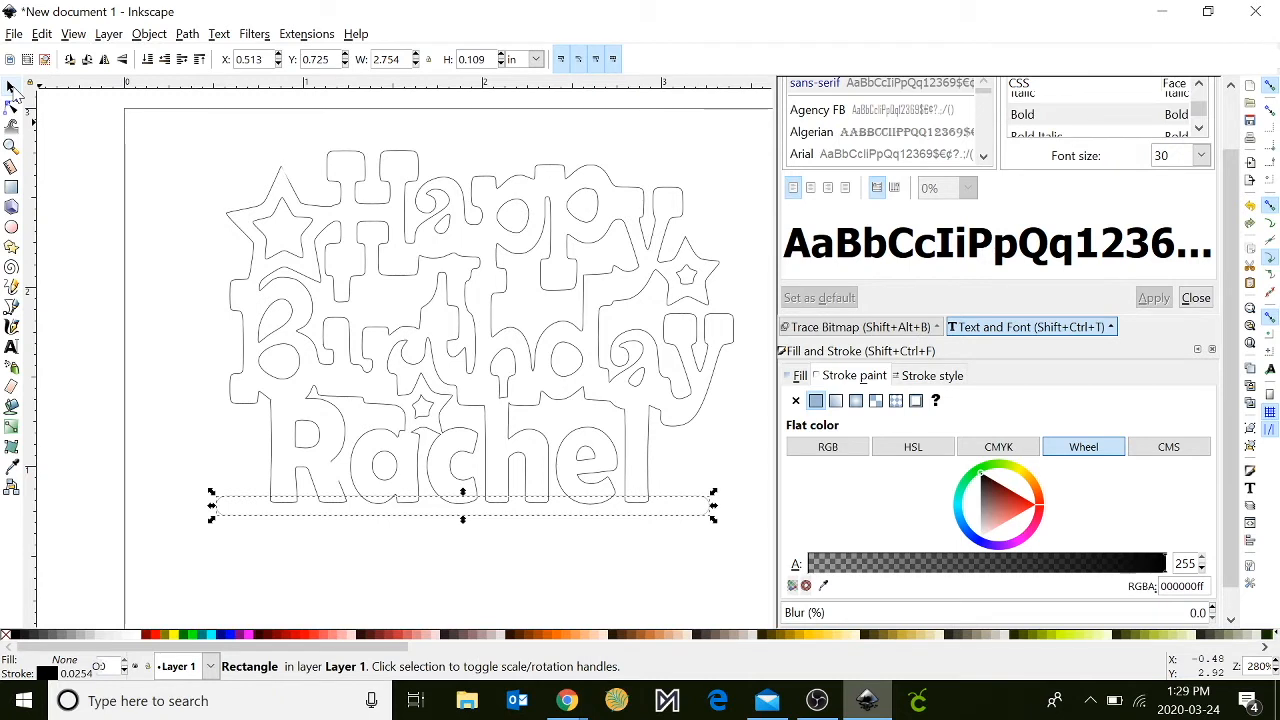
key(Right)
key(Right)
key(Down)
key(Down)
key(Up)
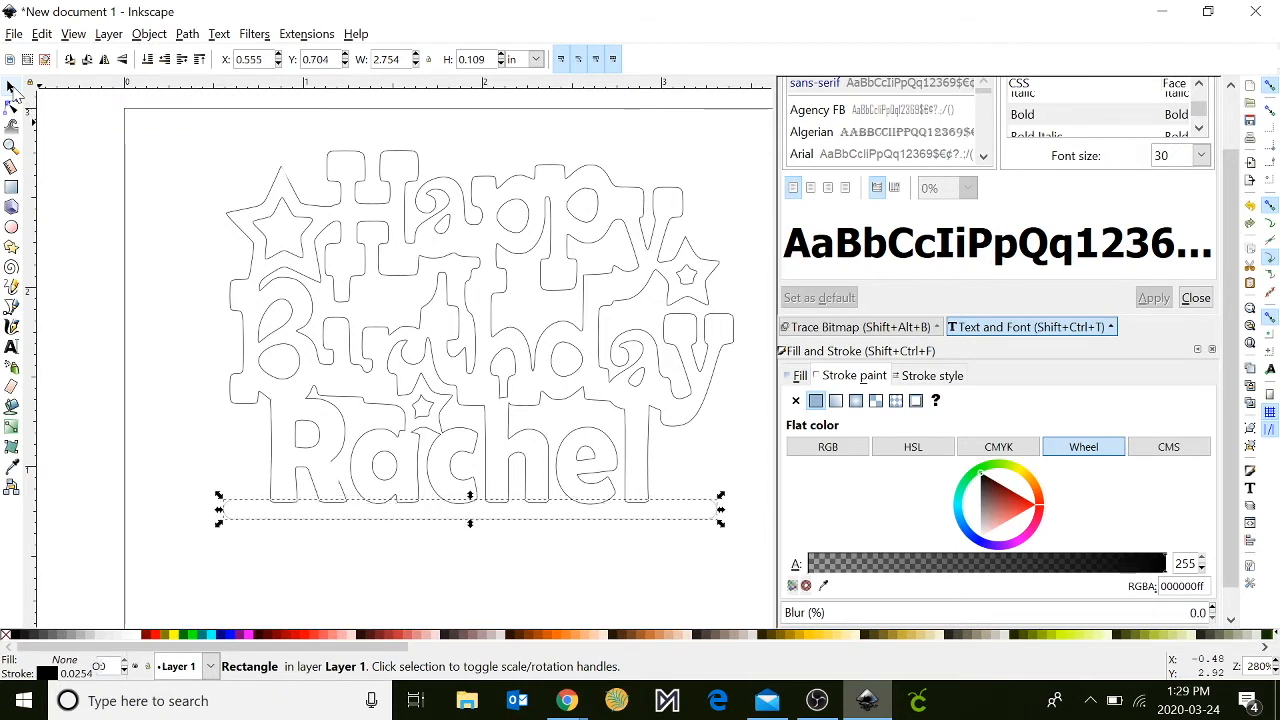
- Merge the base bar with the lettering outline using Union
shift+click(299, 328)
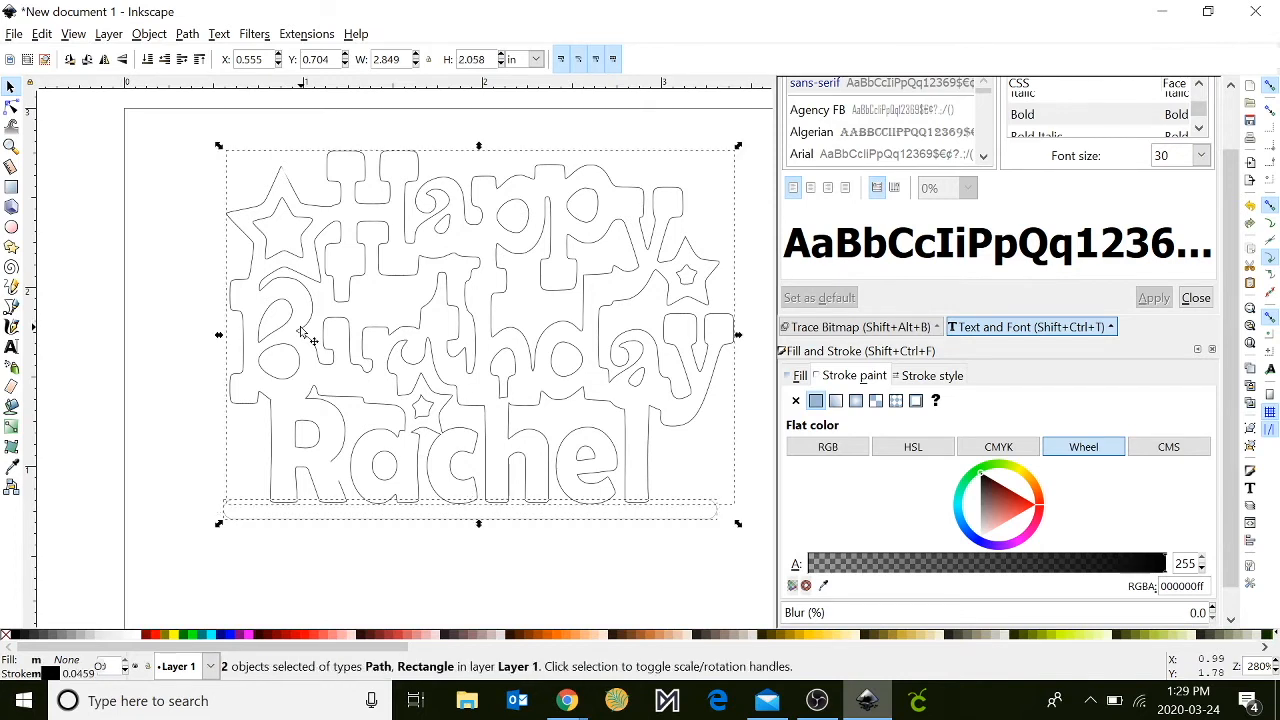
click(220, 34)
mouse_move(187, 40)
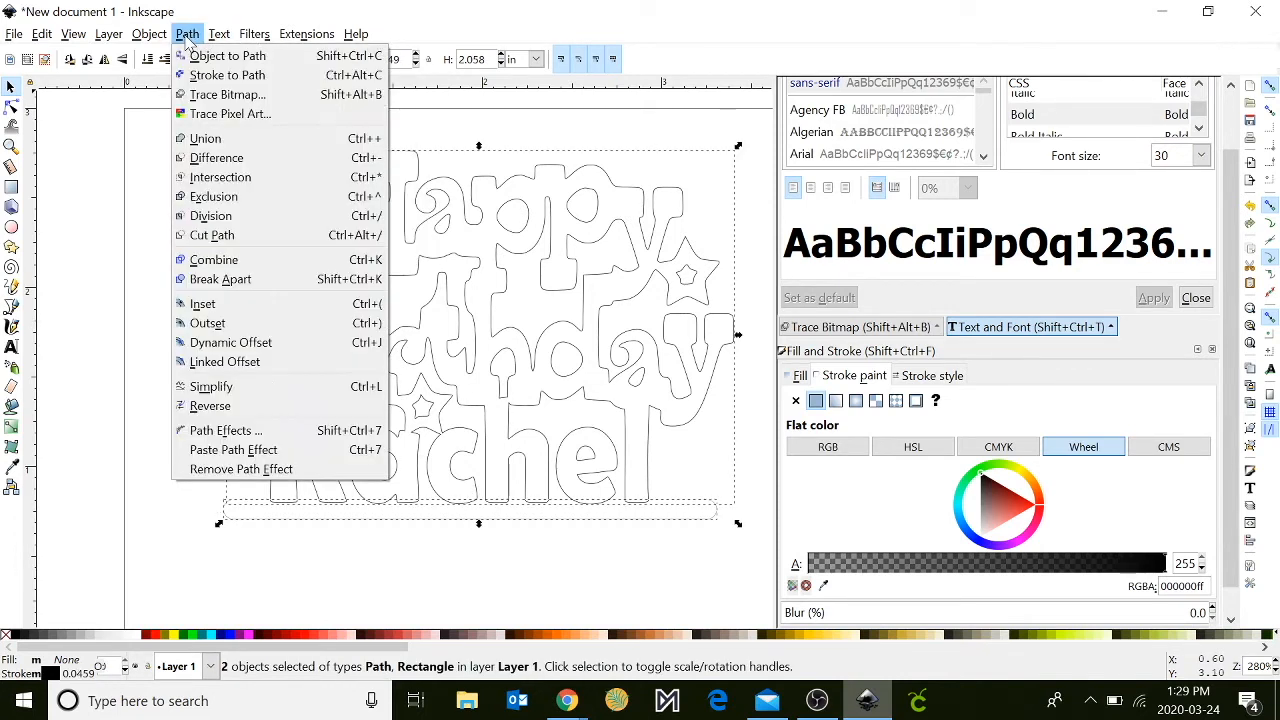
click(198, 140)
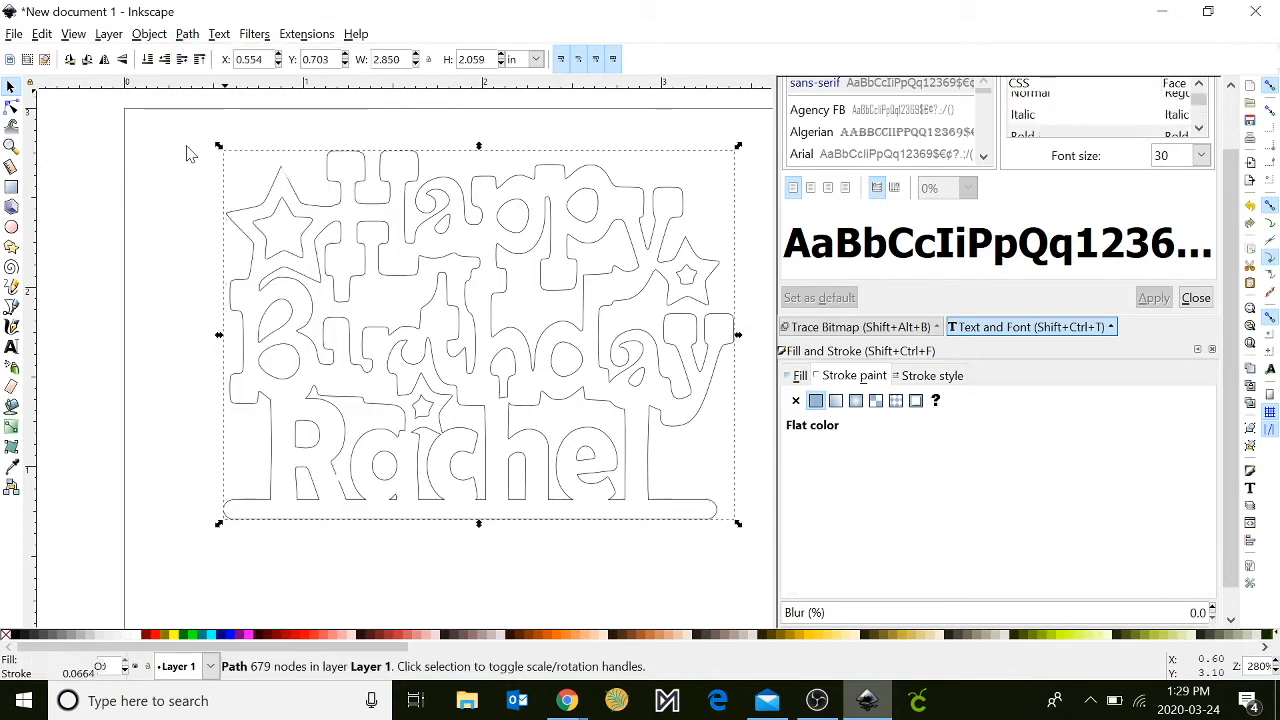
- Draw two vertical round-ended legs about 0.1 in wide and 0.72–0.75 in long, hanging from the base bar below the R and the e
click(11, 187)
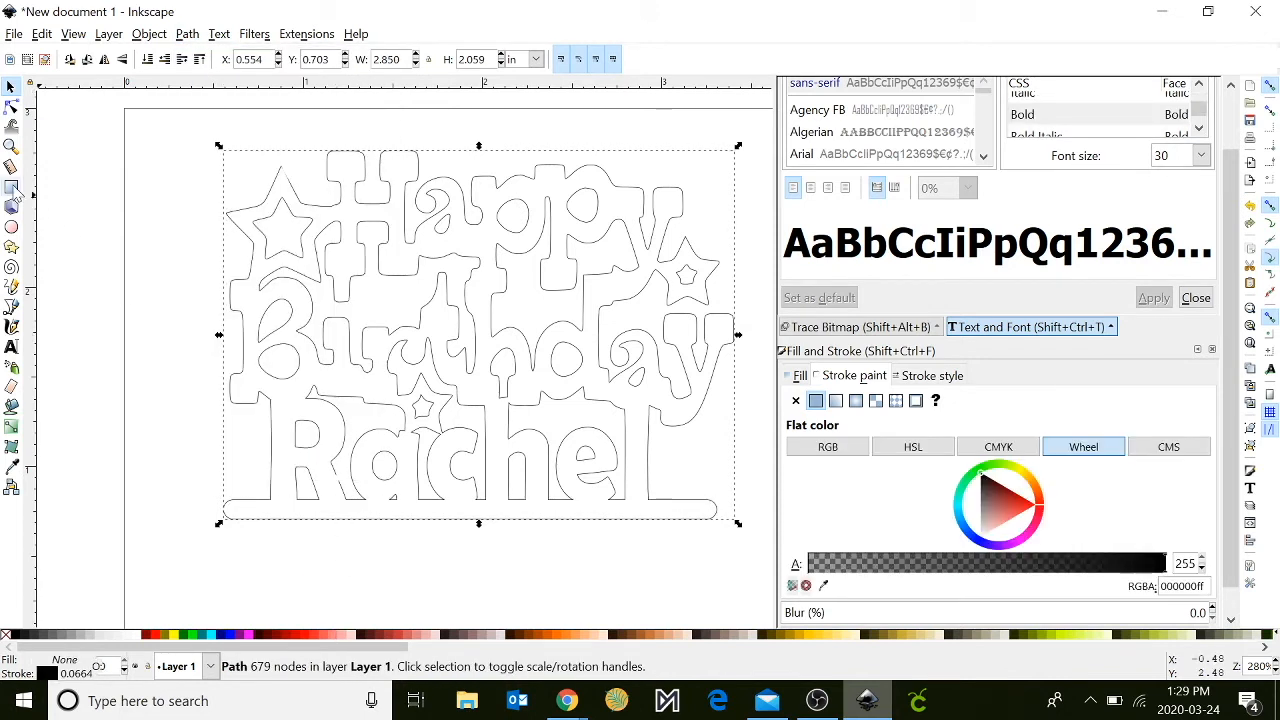
drag(298, 488, 318, 638)
drag(545, 508, 568, 632)
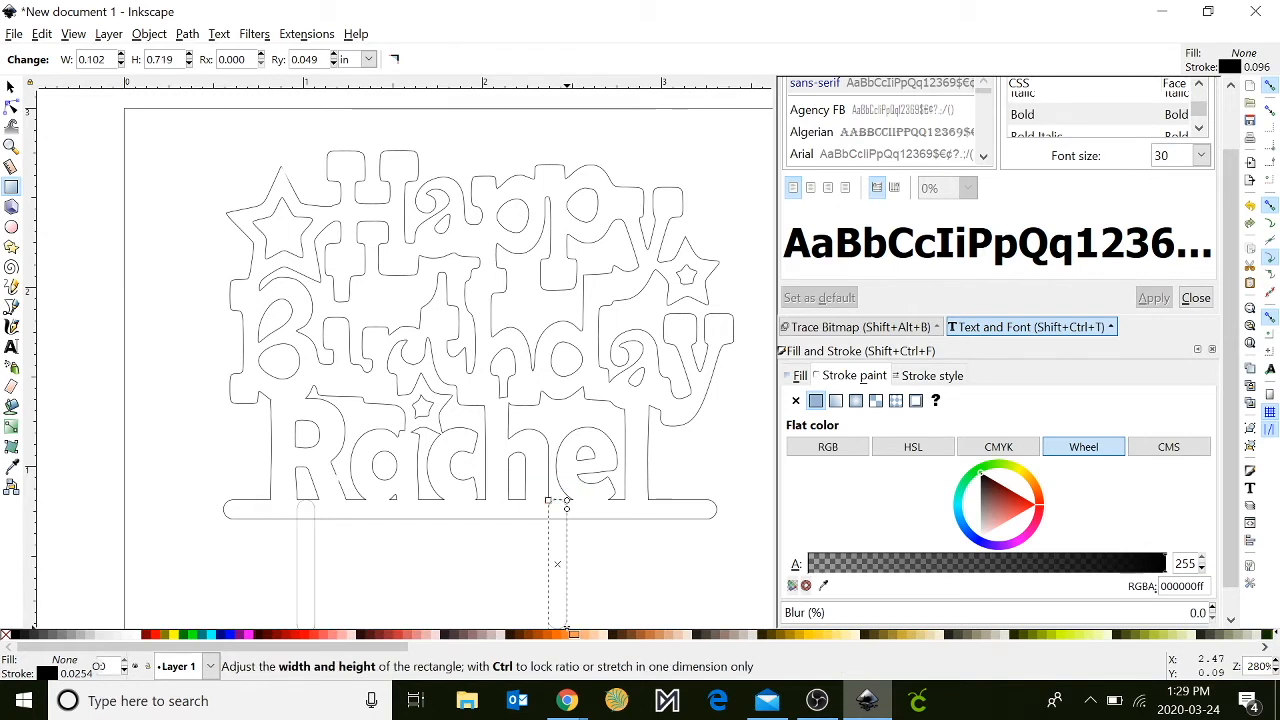
drag(567, 630, 567, 630)
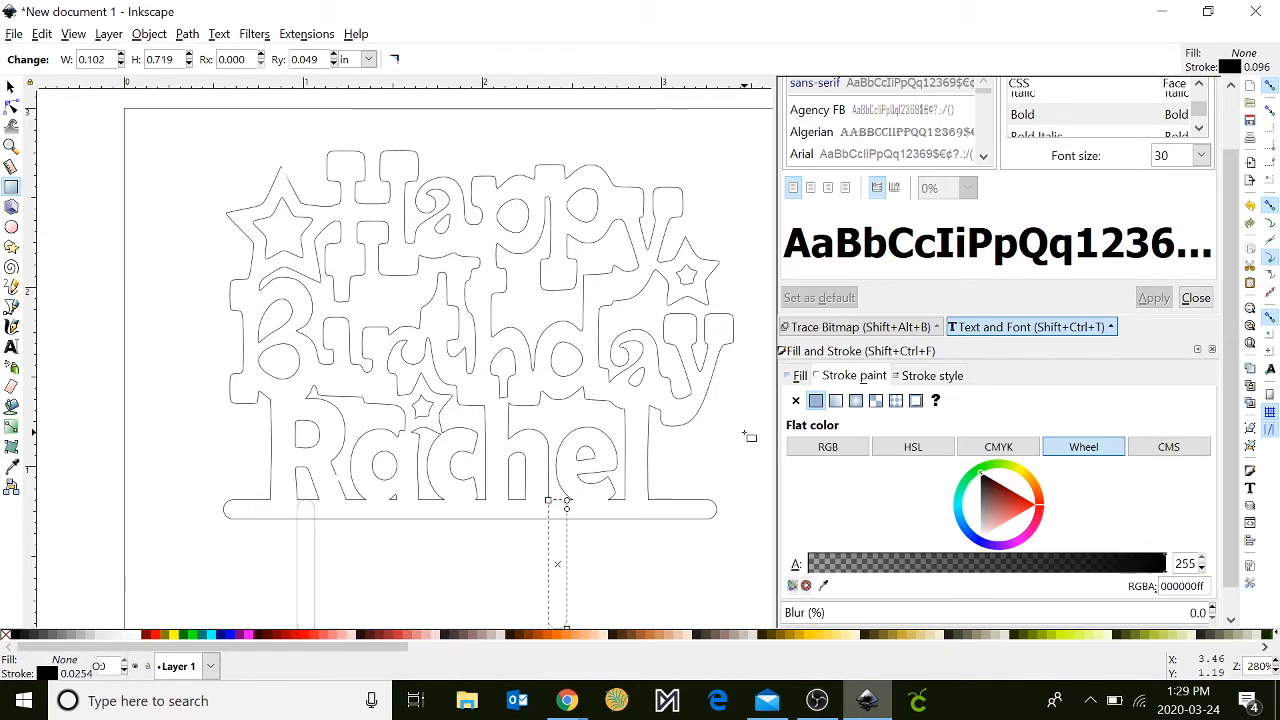
scroll(745, 433, down, 2)
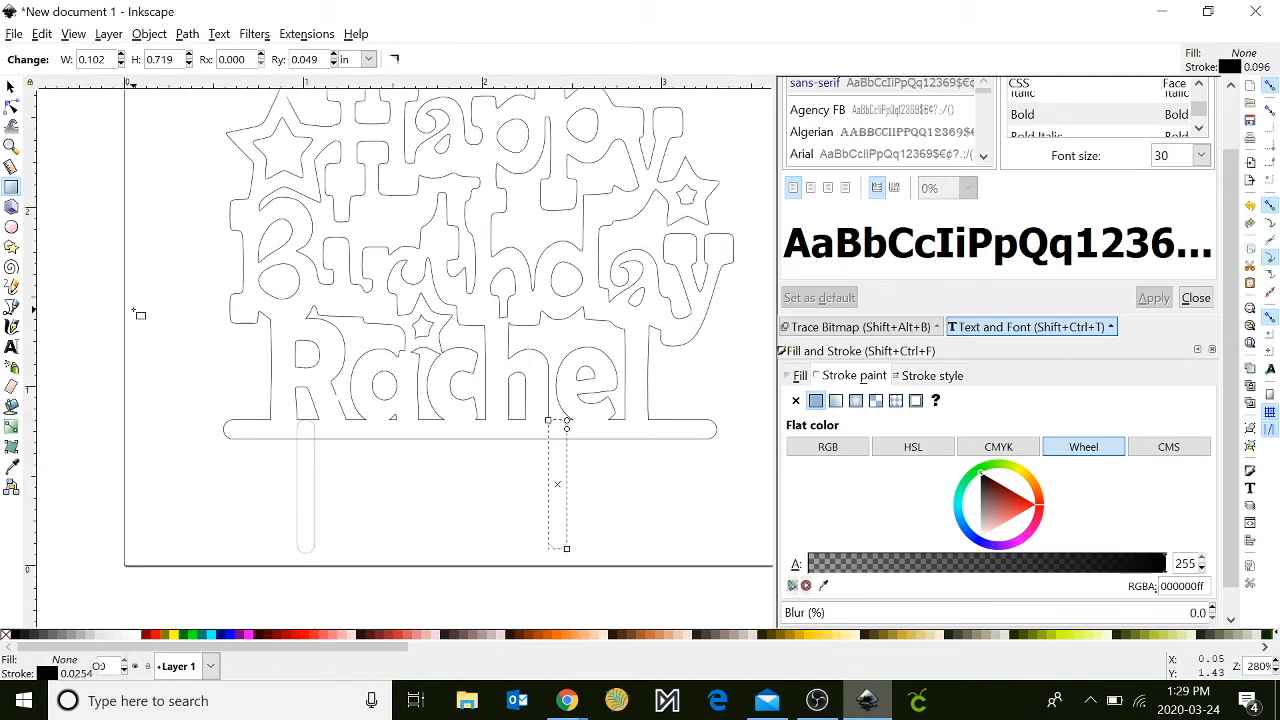
- Nudge both legs slightly down so their rounded upper ends sit within the base bar
click(11, 87)
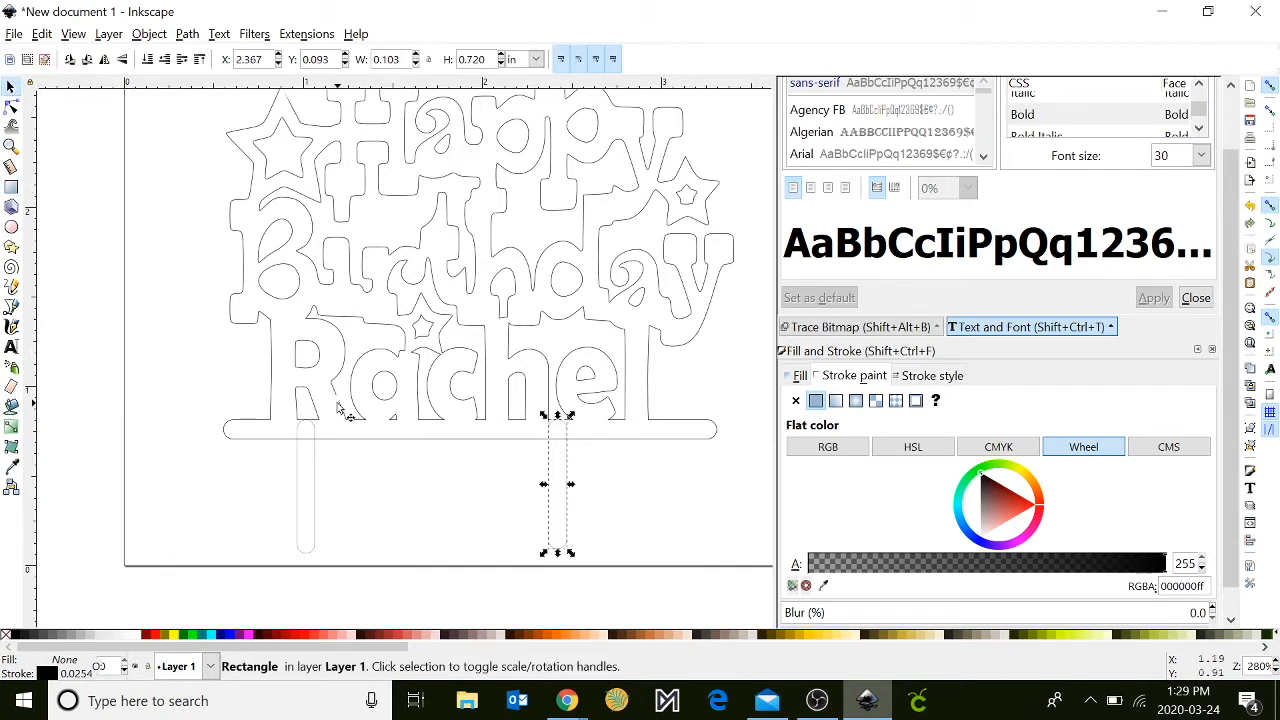
key(Down)
key(Down)
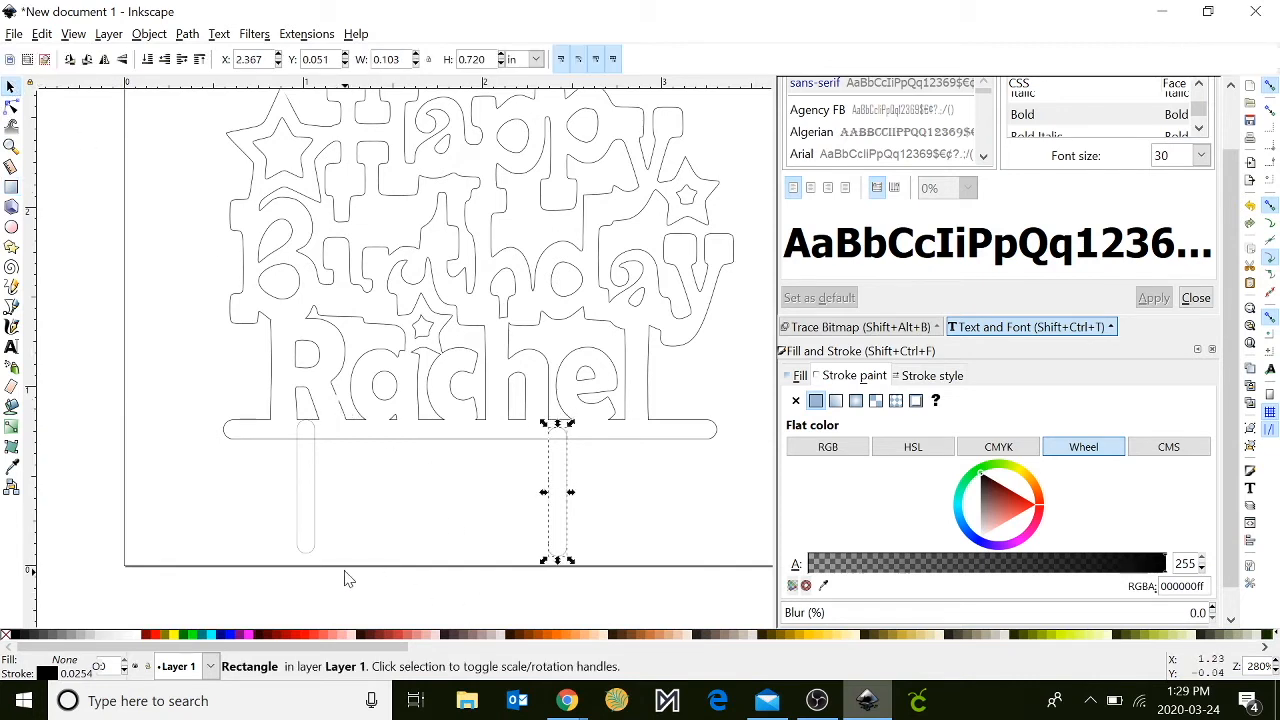
click(313, 537)
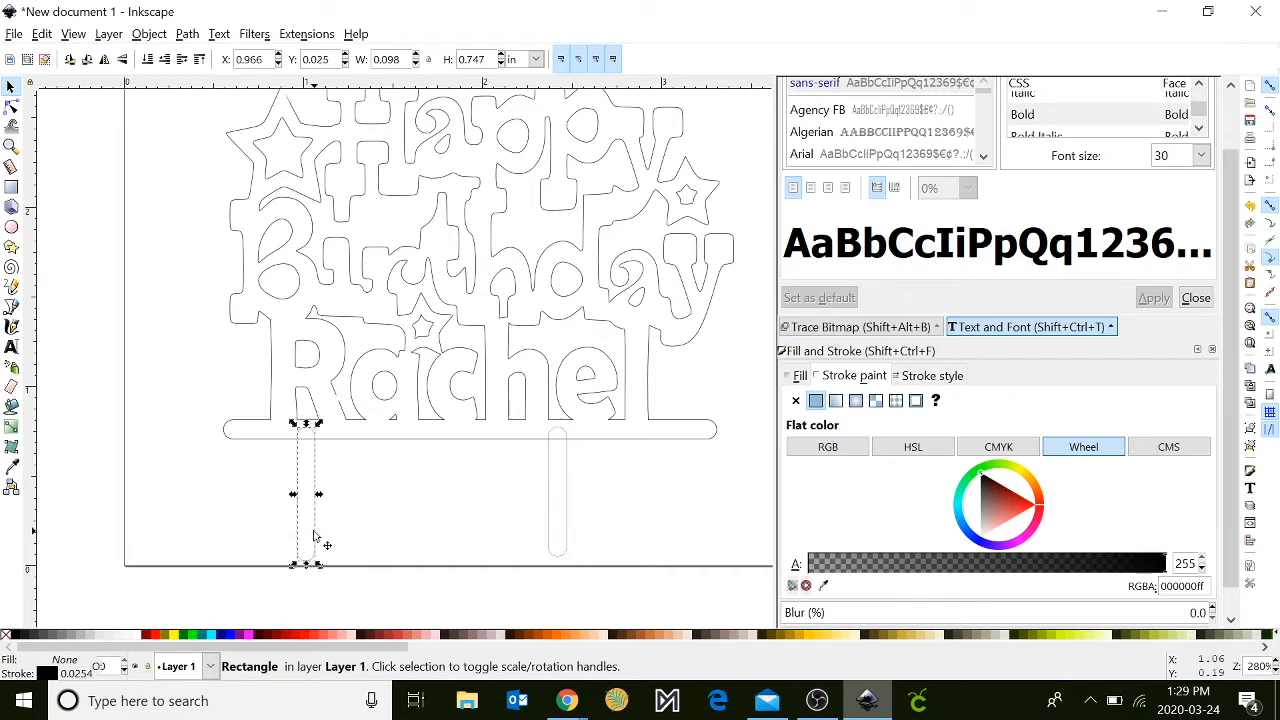
key(Up)
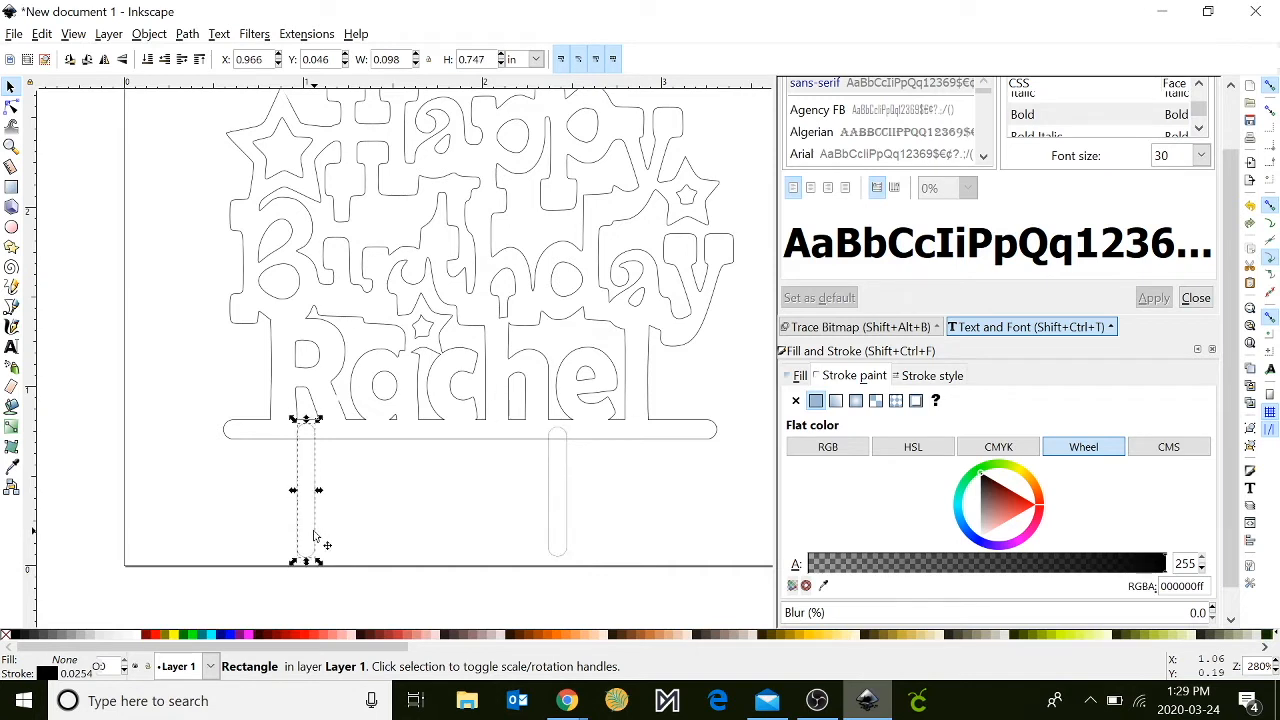
- Merge the left leg and then the right leg with the lettering outline using Union
shift+click(468, 440)
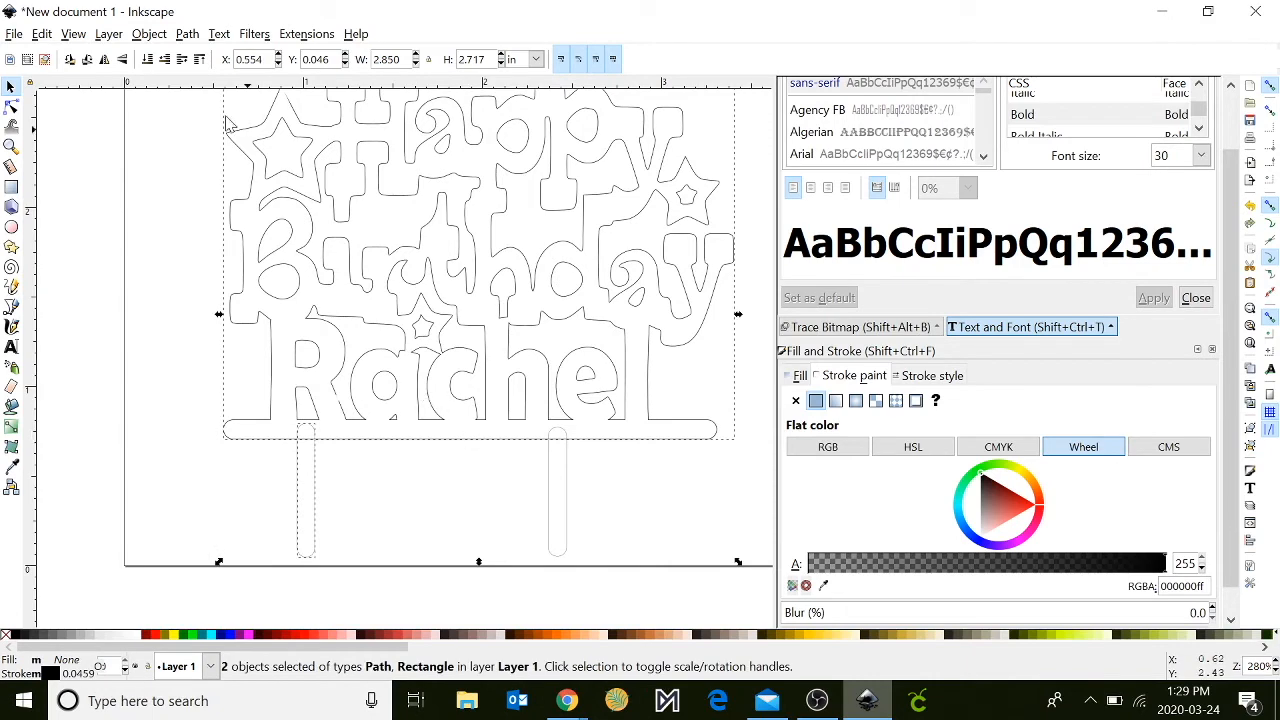
click(188, 34)
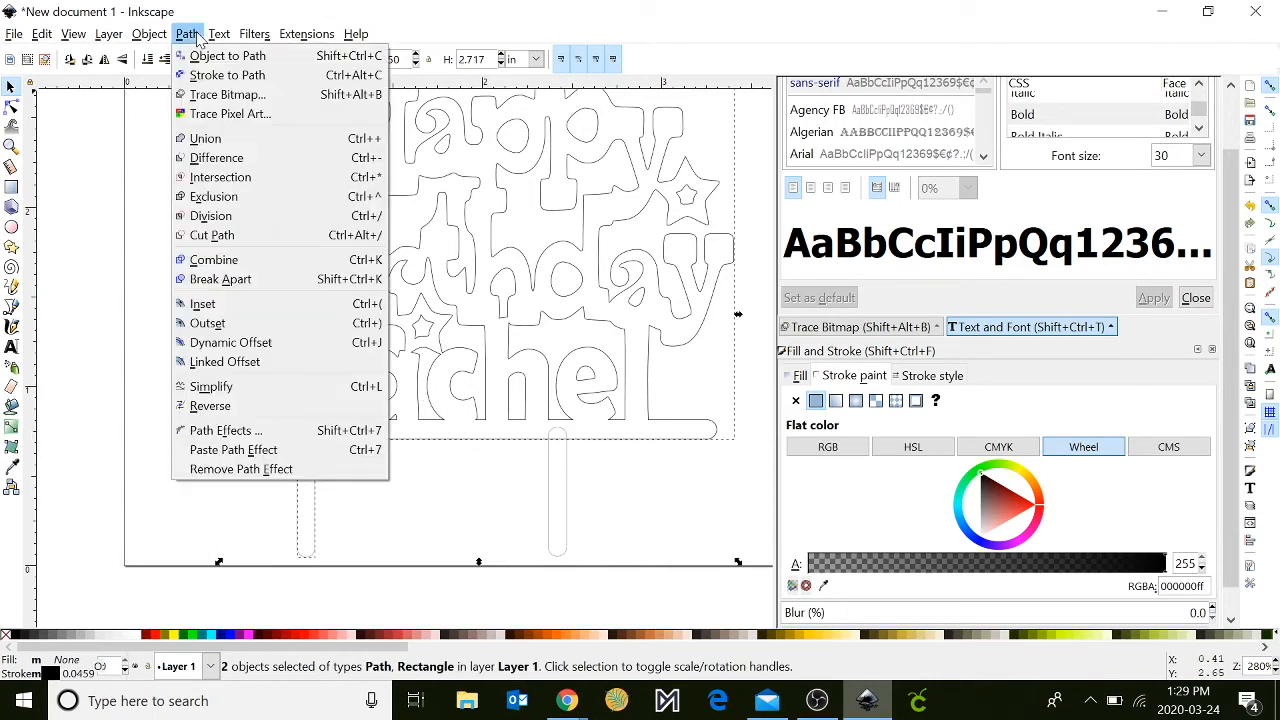
click(210, 139)
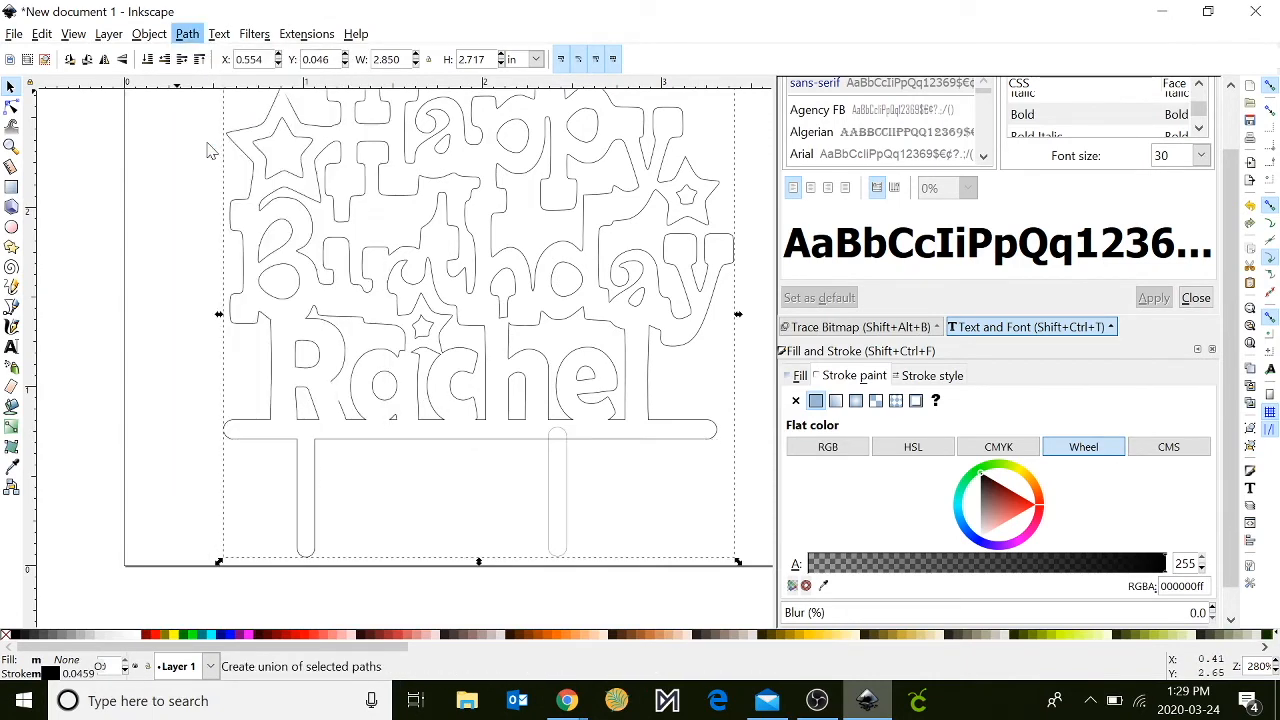
click(568, 482)
shift+click(610, 445)
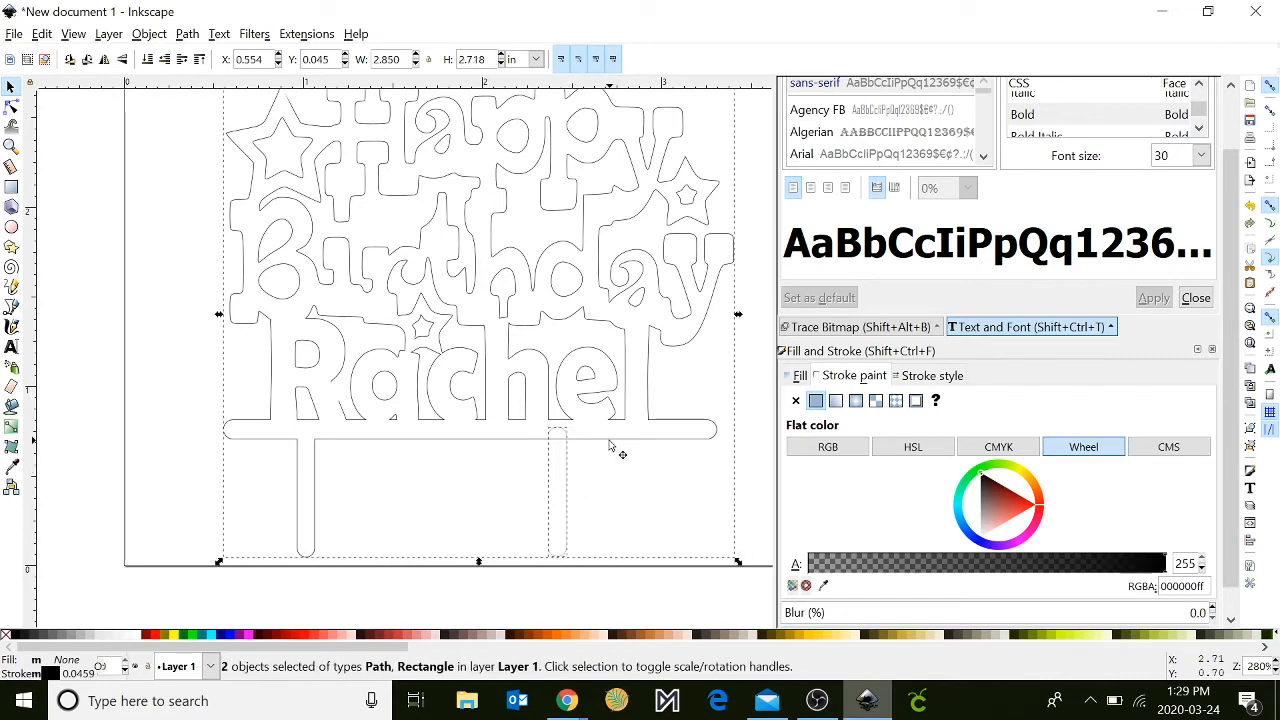
click(186, 36)
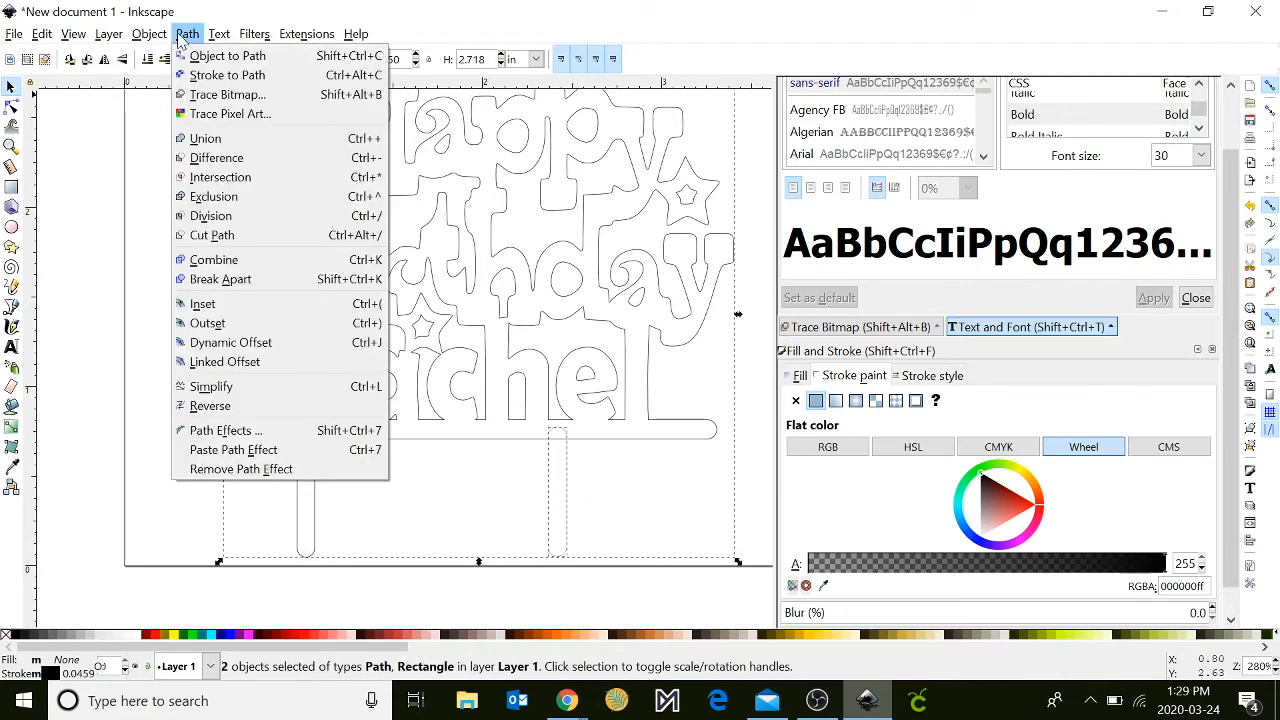
click(205, 140)
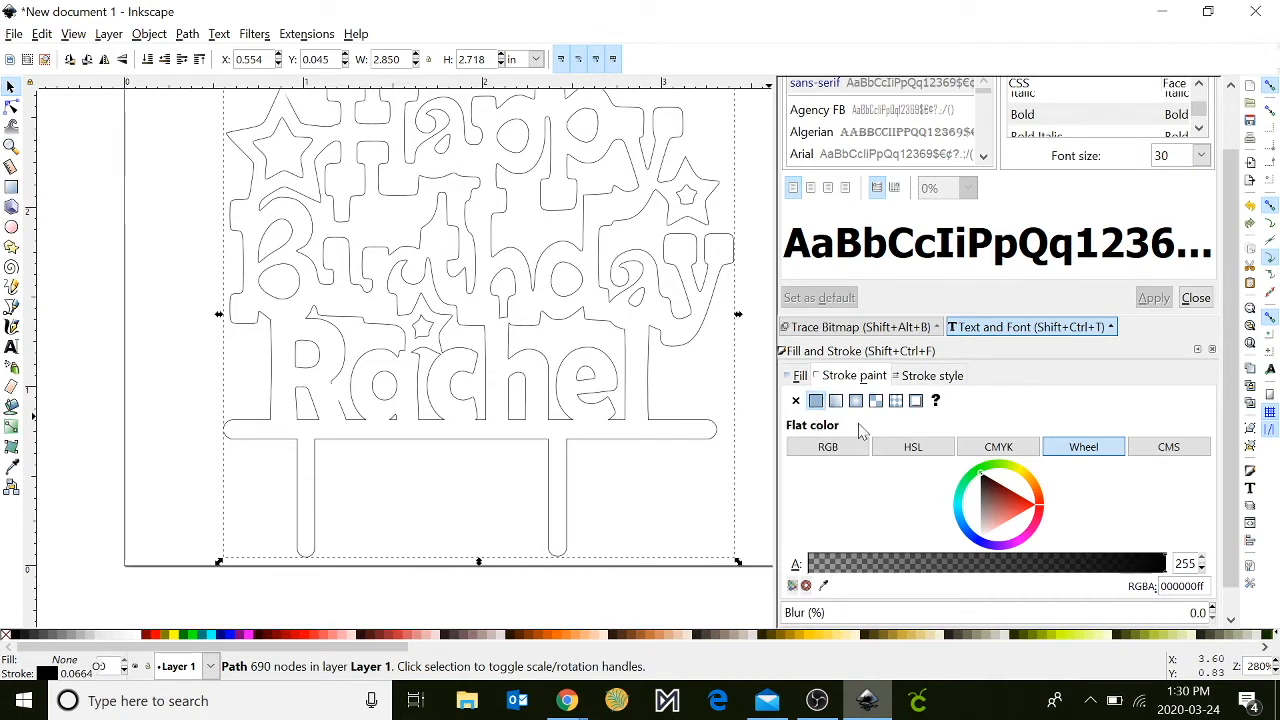
- Set the merged outline's stroke width to 0.001 in
key(minus)
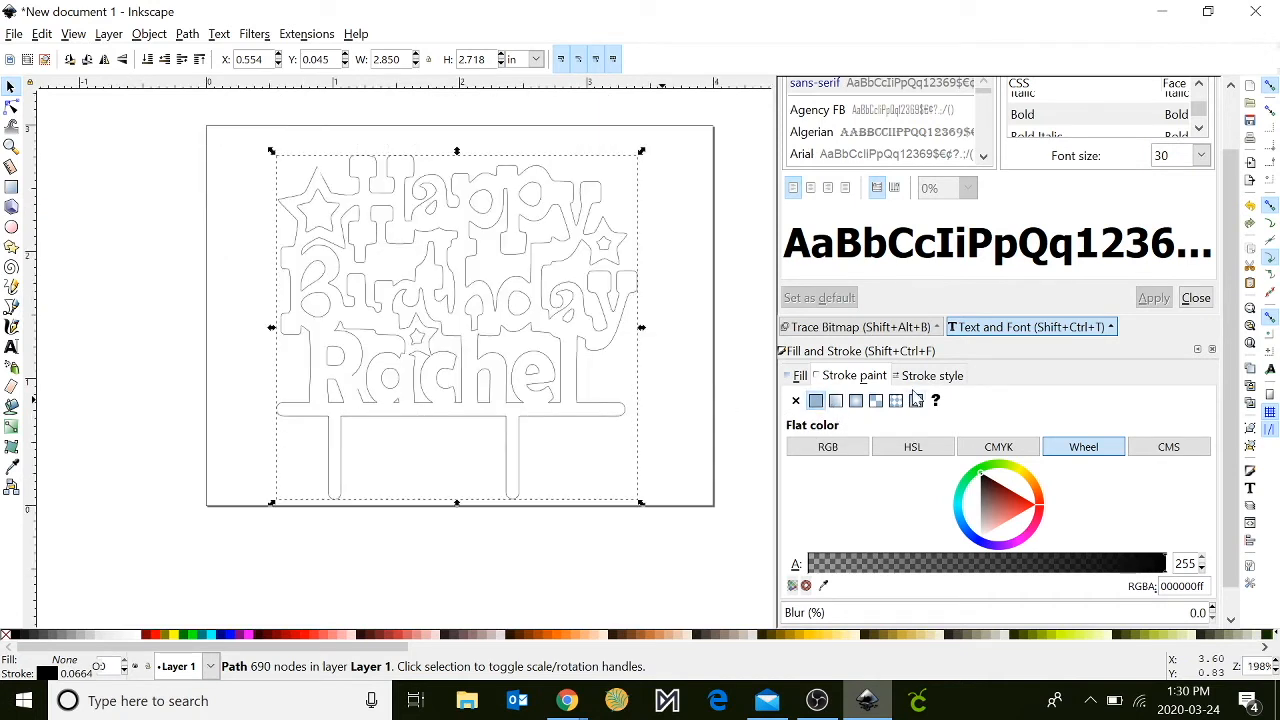
click(930, 376)
click(993, 402)
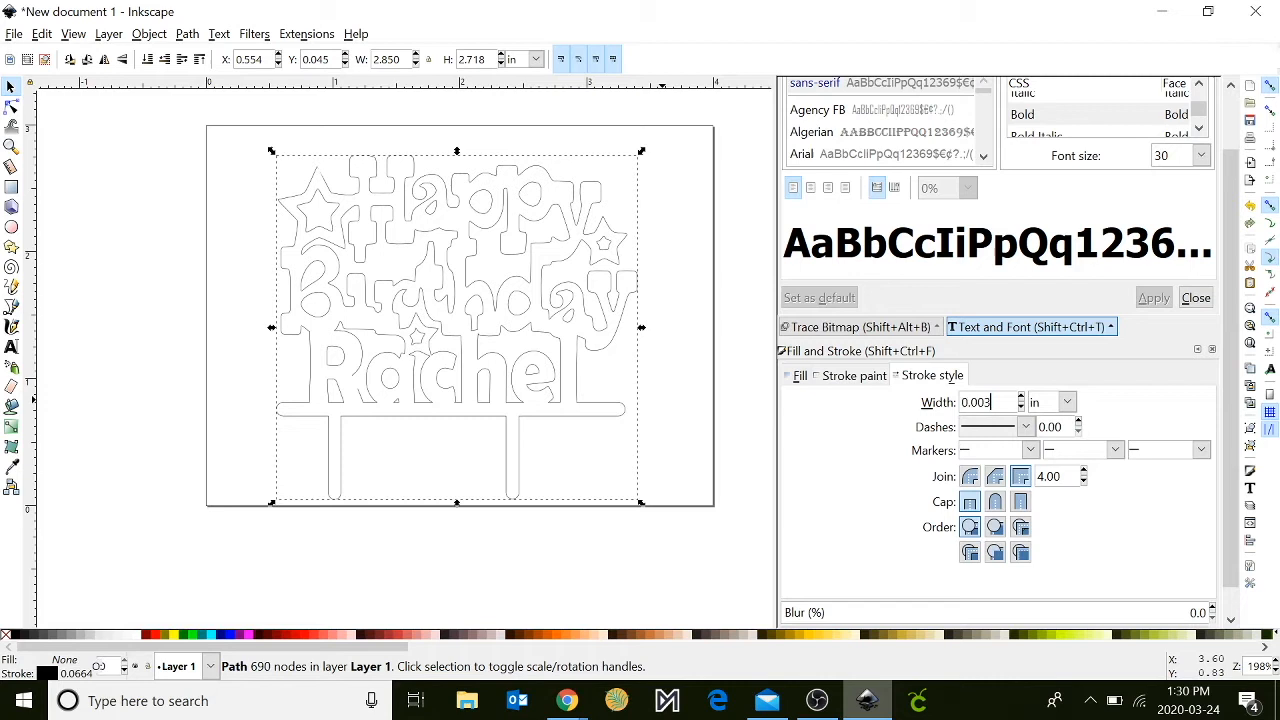
click(1068, 402)
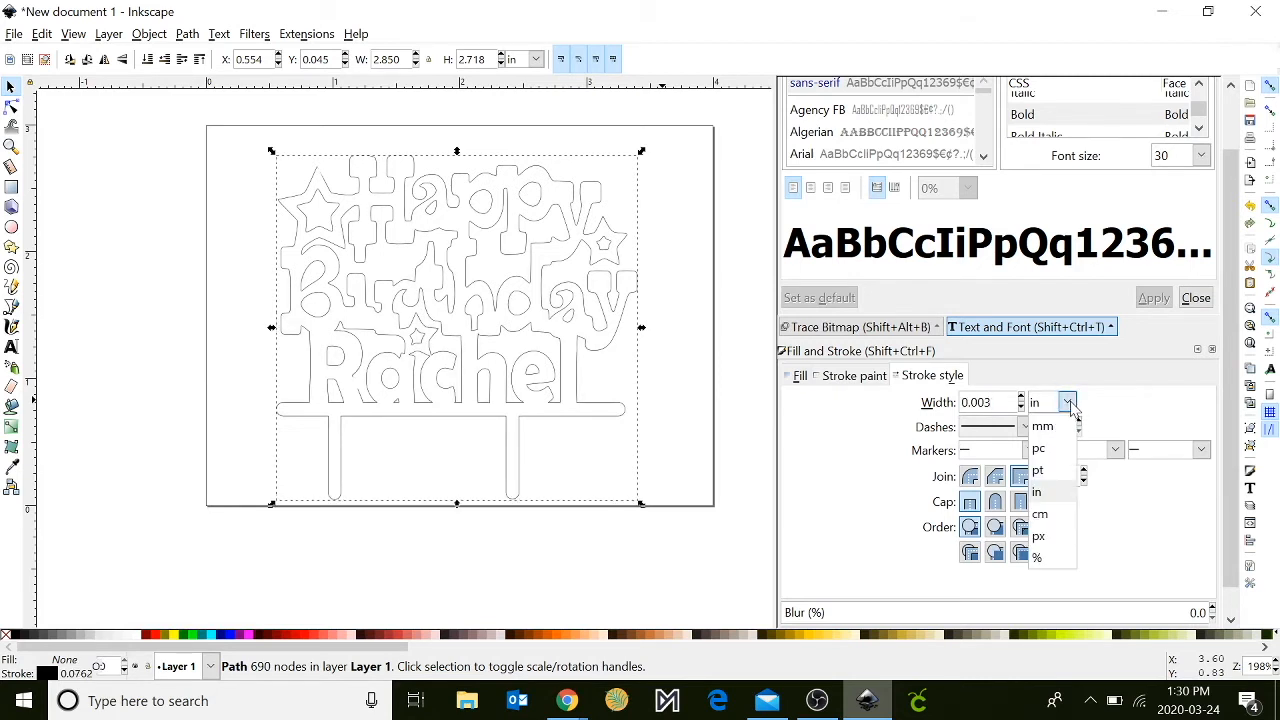
click(1048, 497)
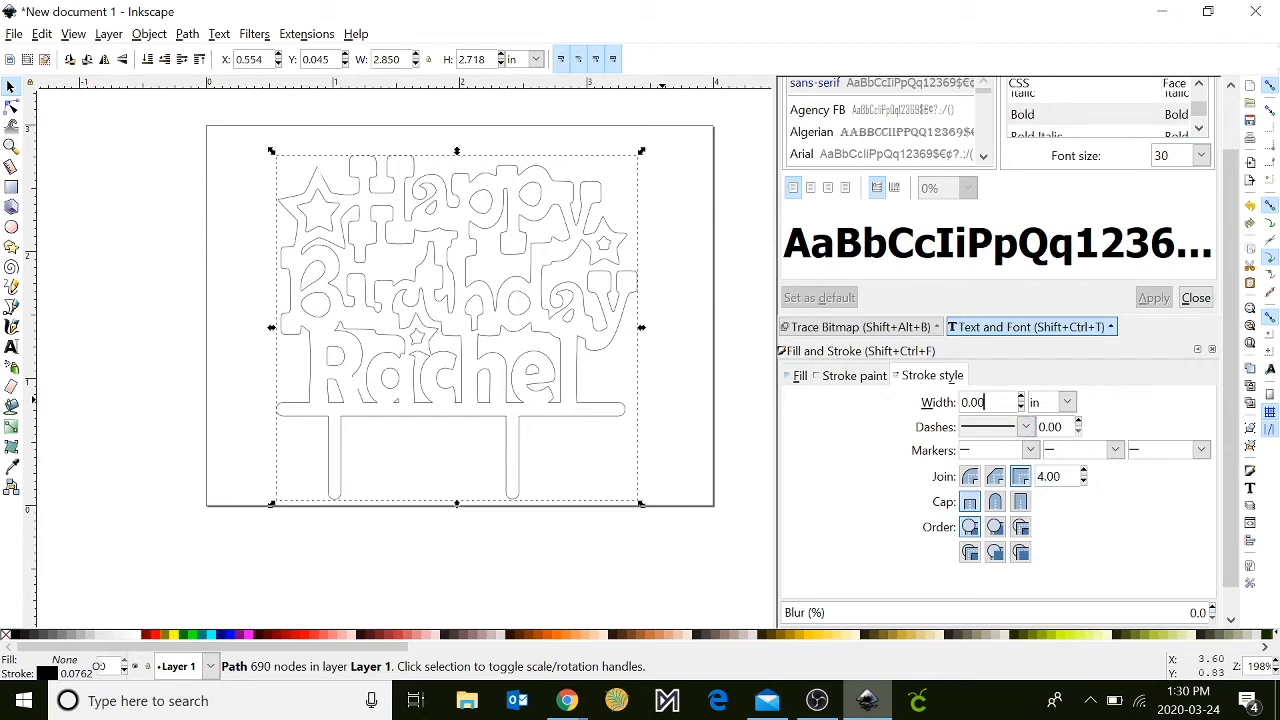
key(Return)
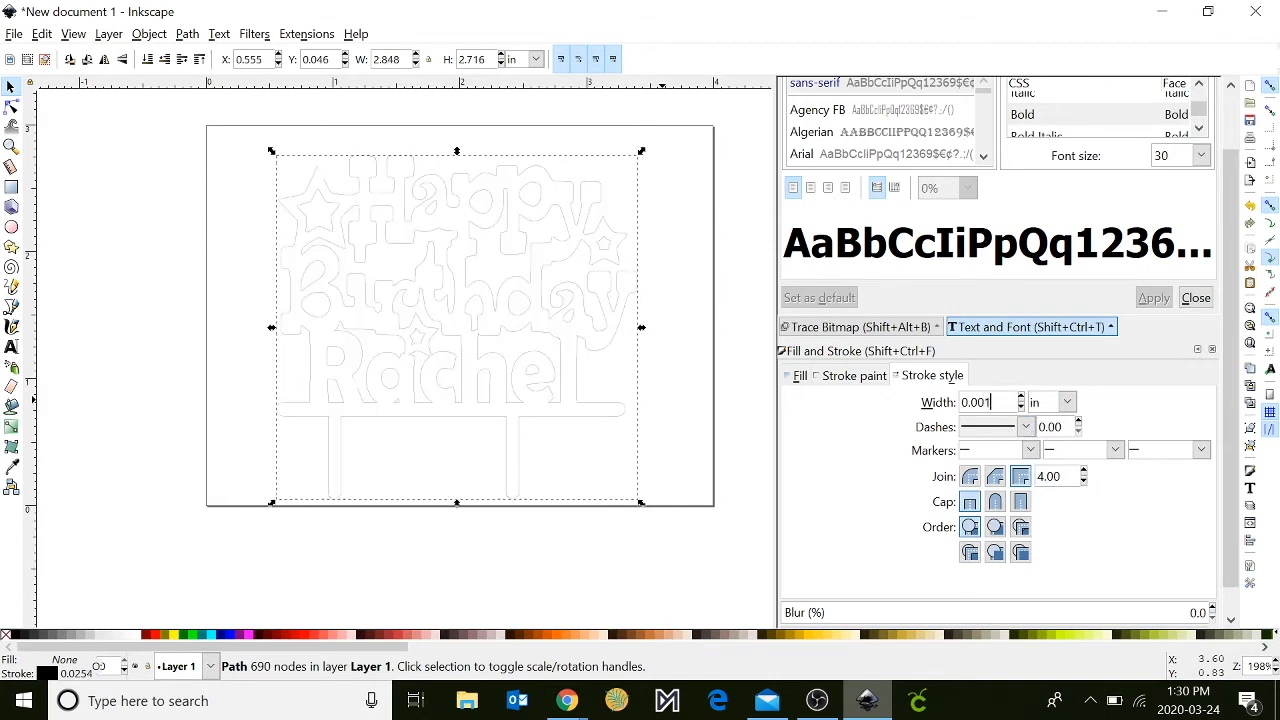
- Save the drawing to the Desktop as an Inkscape SVG named "Cake topprer"
click(14, 34)
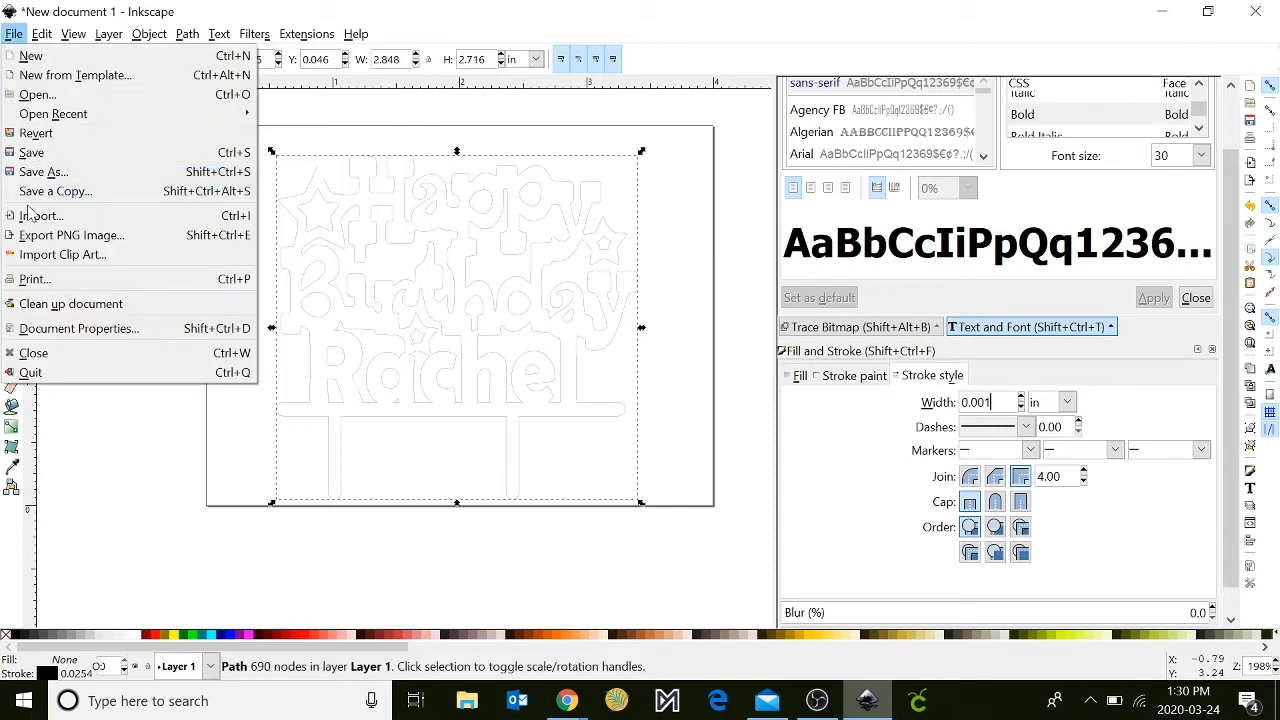
click(40, 172)
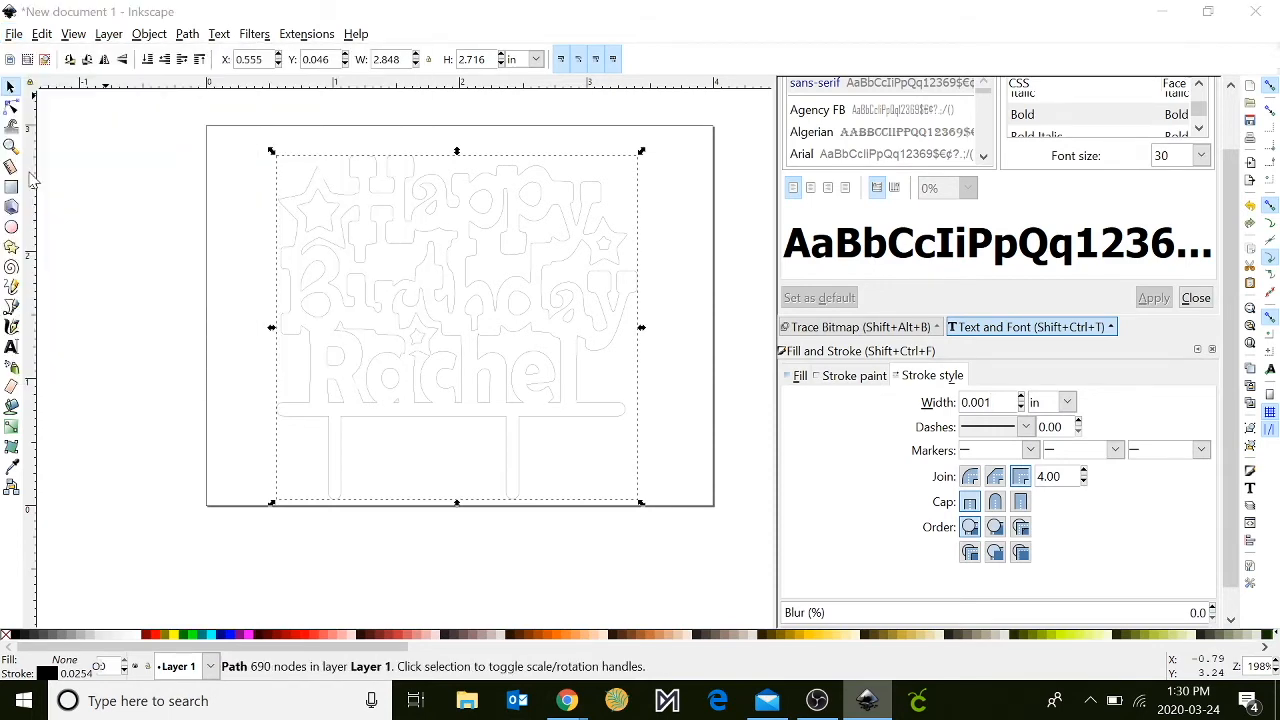
text(Cake)
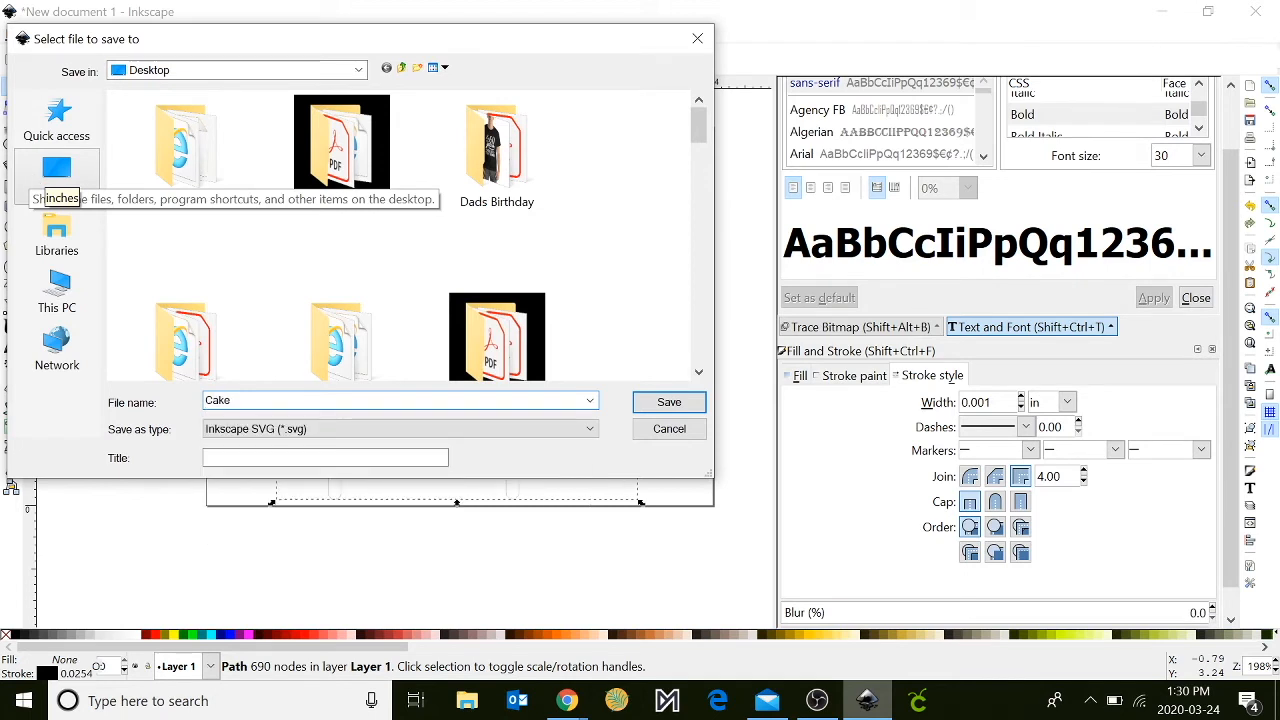
text( topprter)
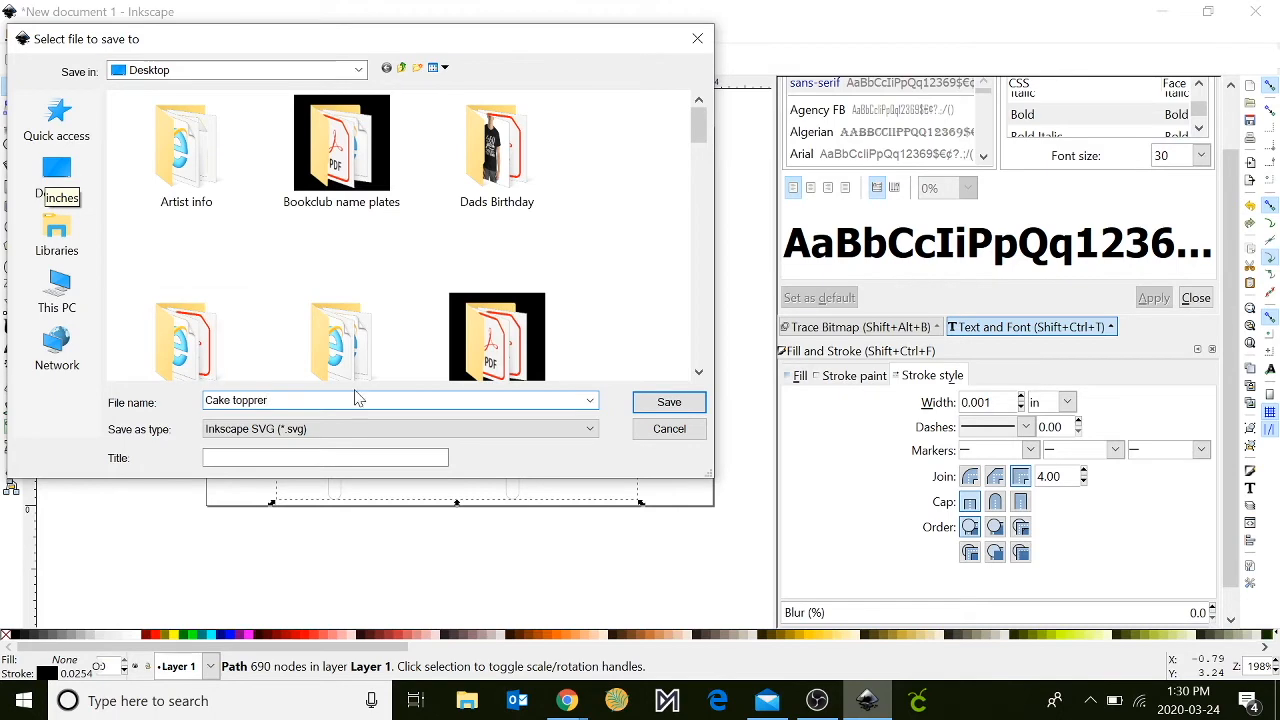
click(669, 405)
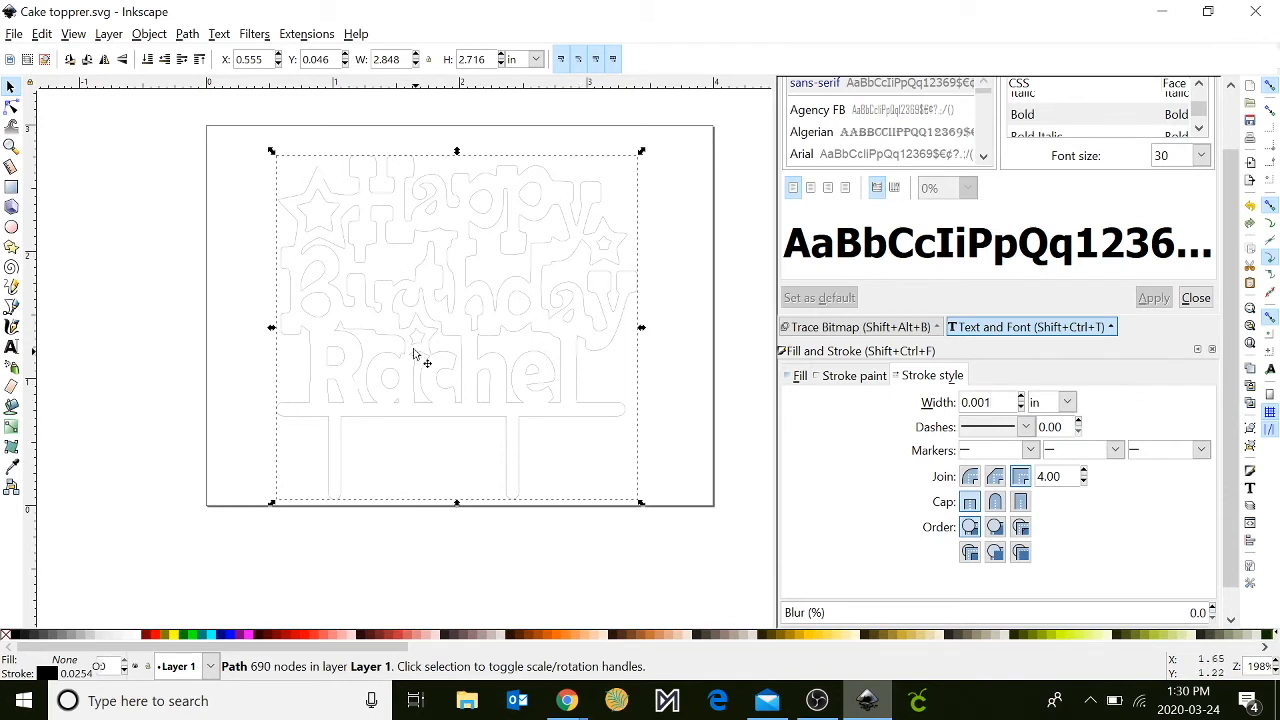
- Save the drawing also as a Portable Document Format (PDF) file named "Cake topprer", using PDF 1.5 and the document's page size
click(14, 36)
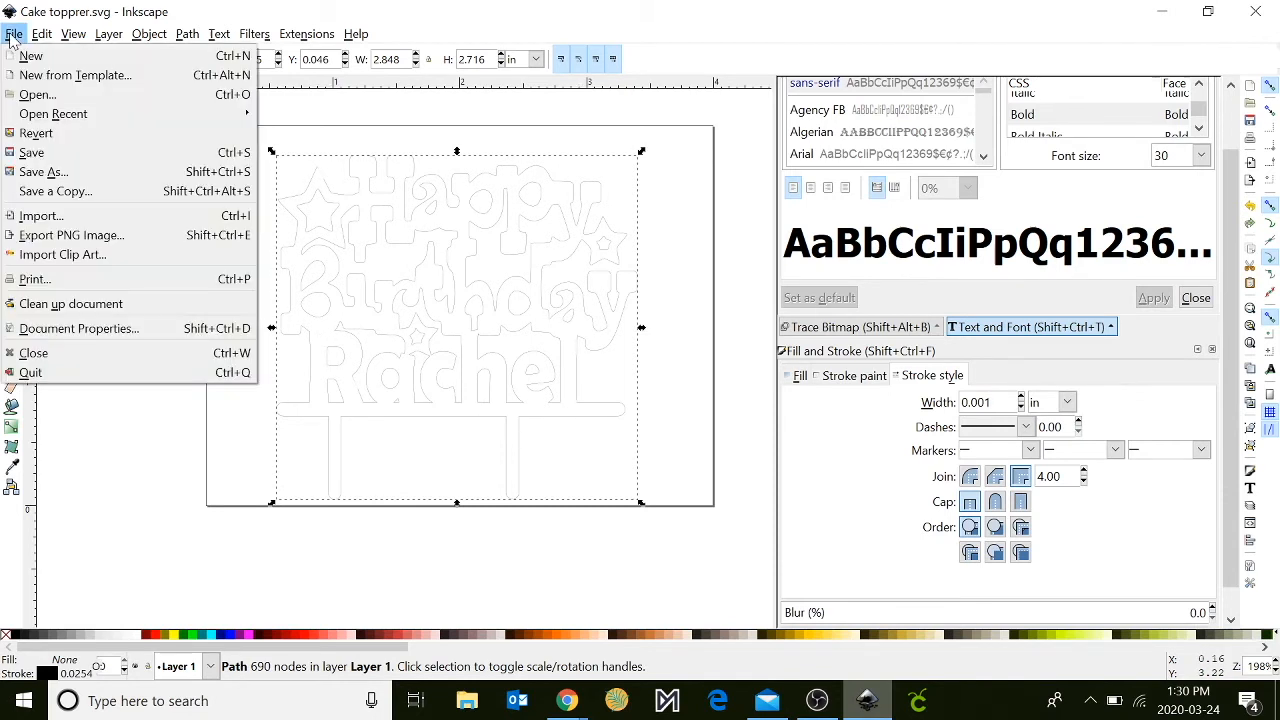
click(55, 174)
click(310, 430)
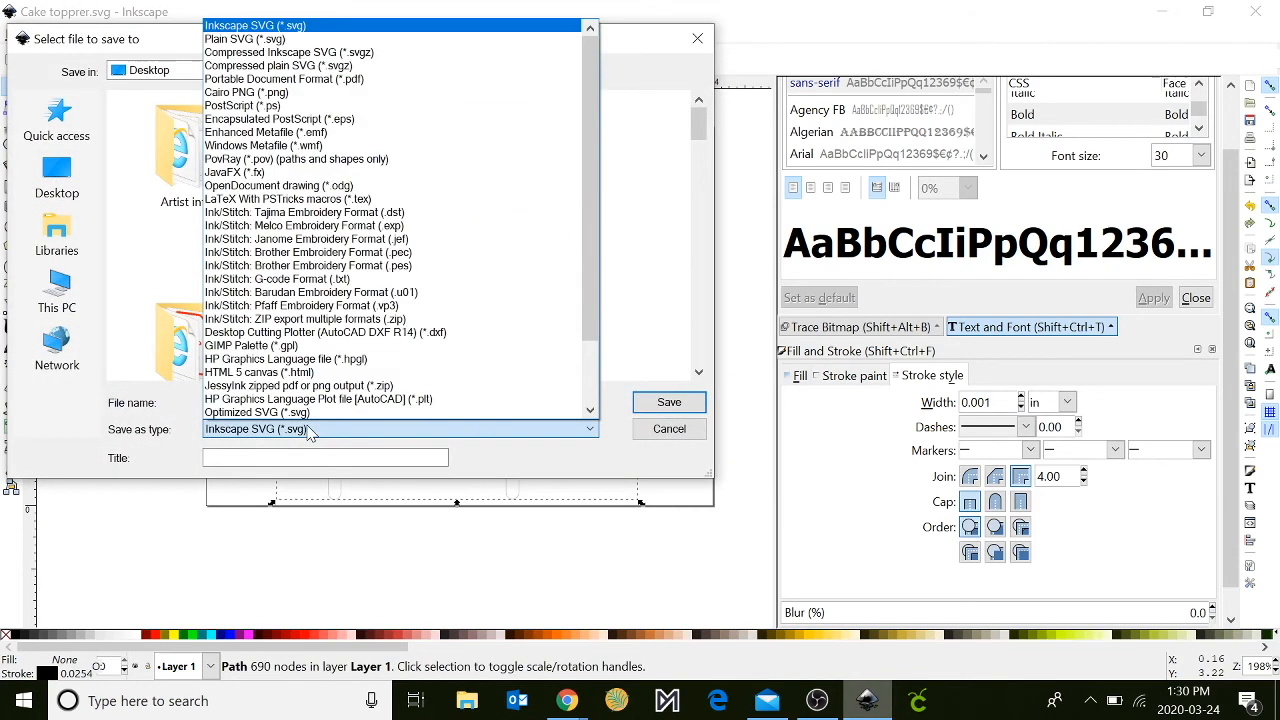
click(363, 80)
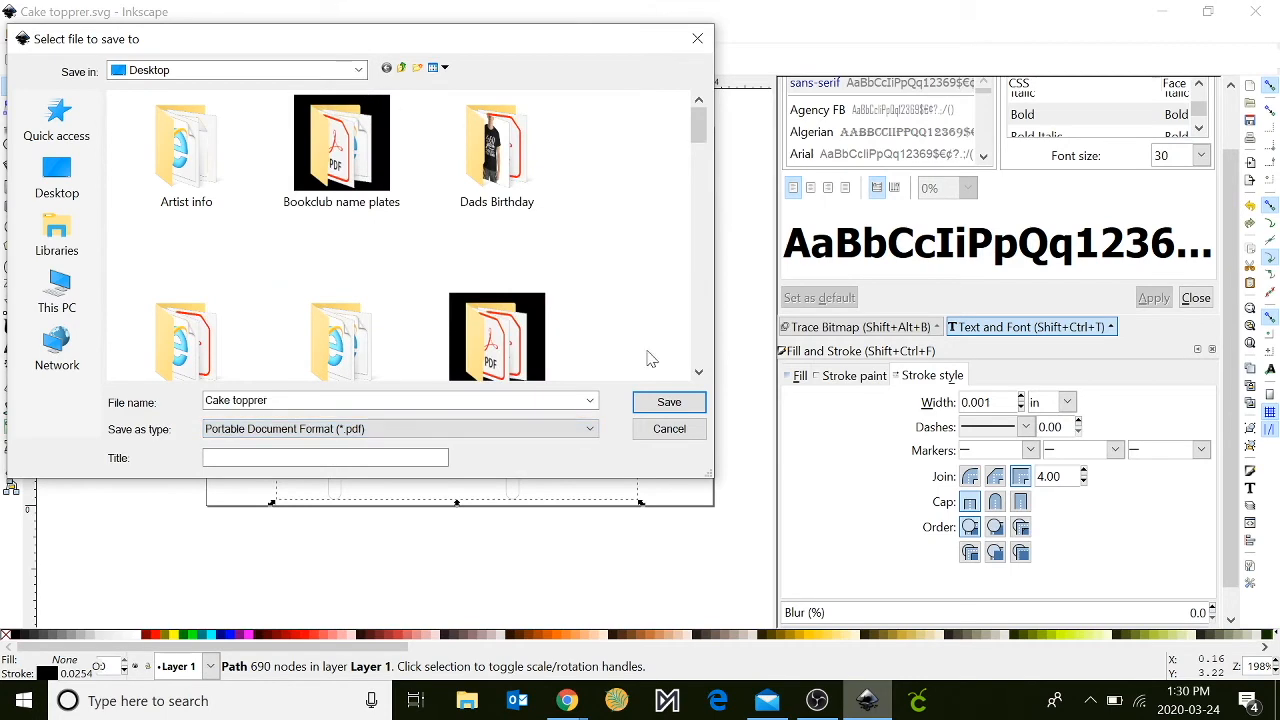
click(670, 403)
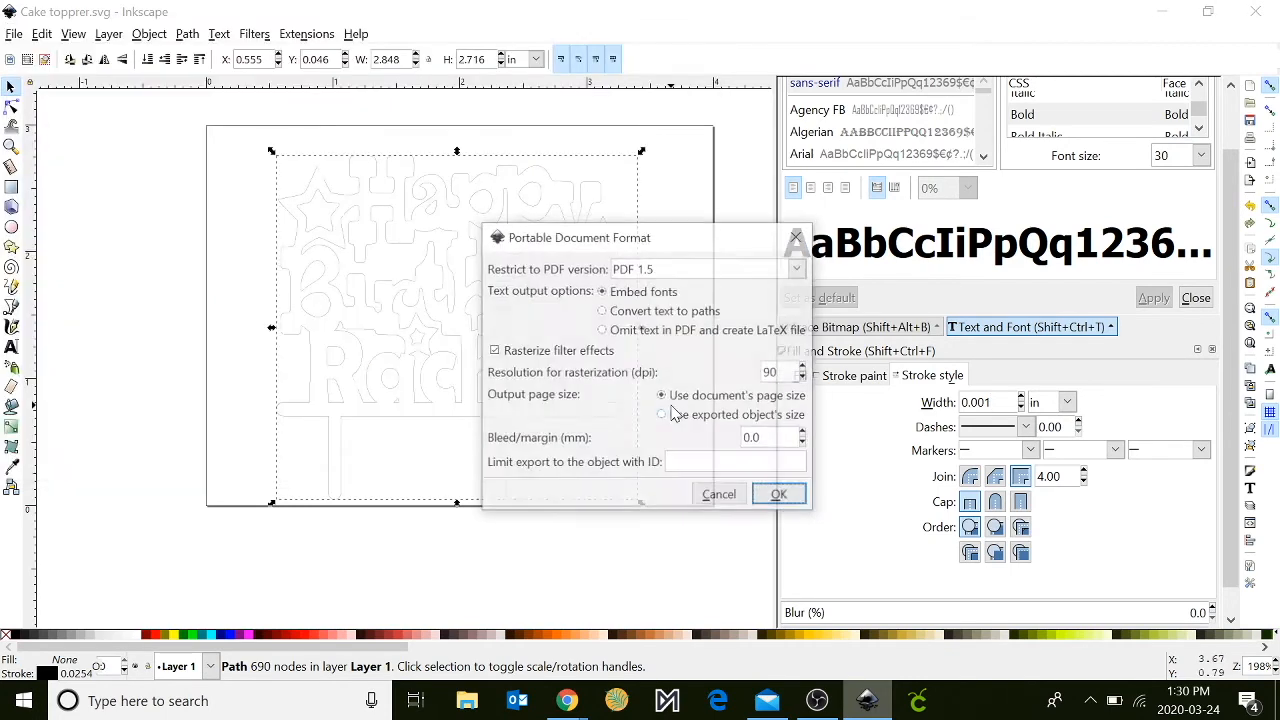
click(800, 500)
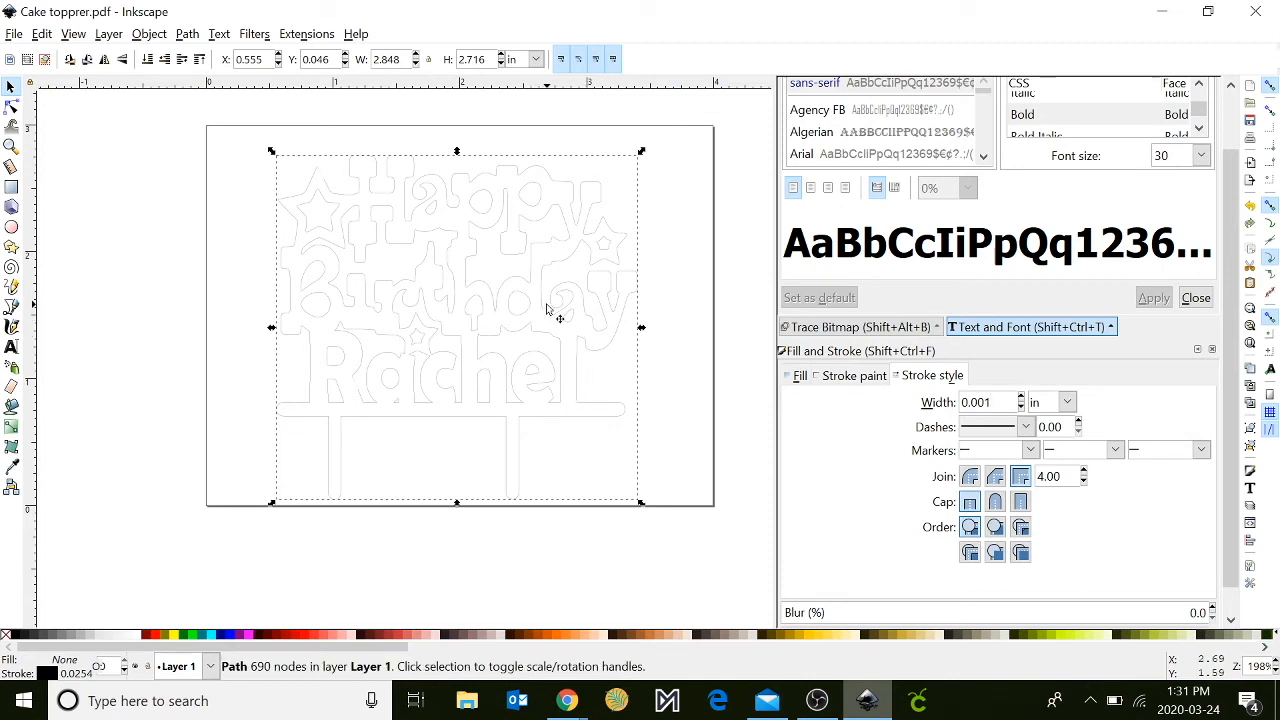
- Move the finished outline off the page's left side and draw an ellipse with radii about 0.83 × 0.68 in on the empty page
drag(546, 308, 57, 287)
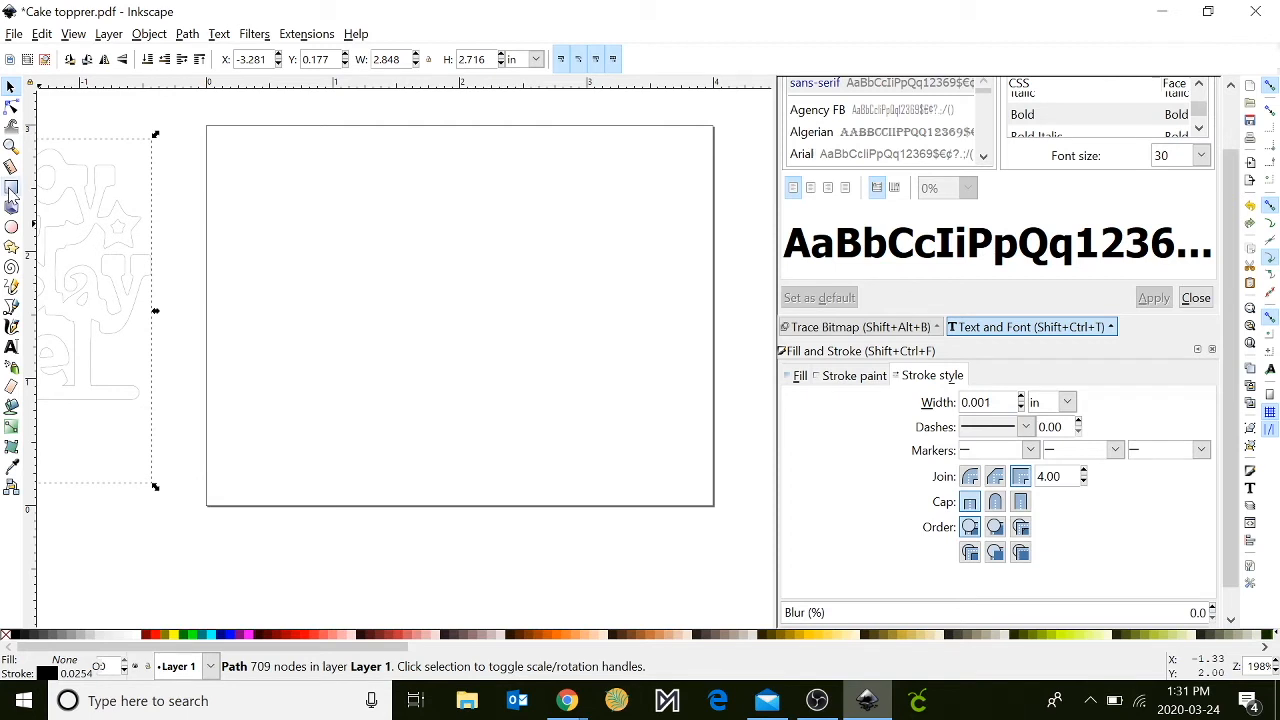
click(11, 189)
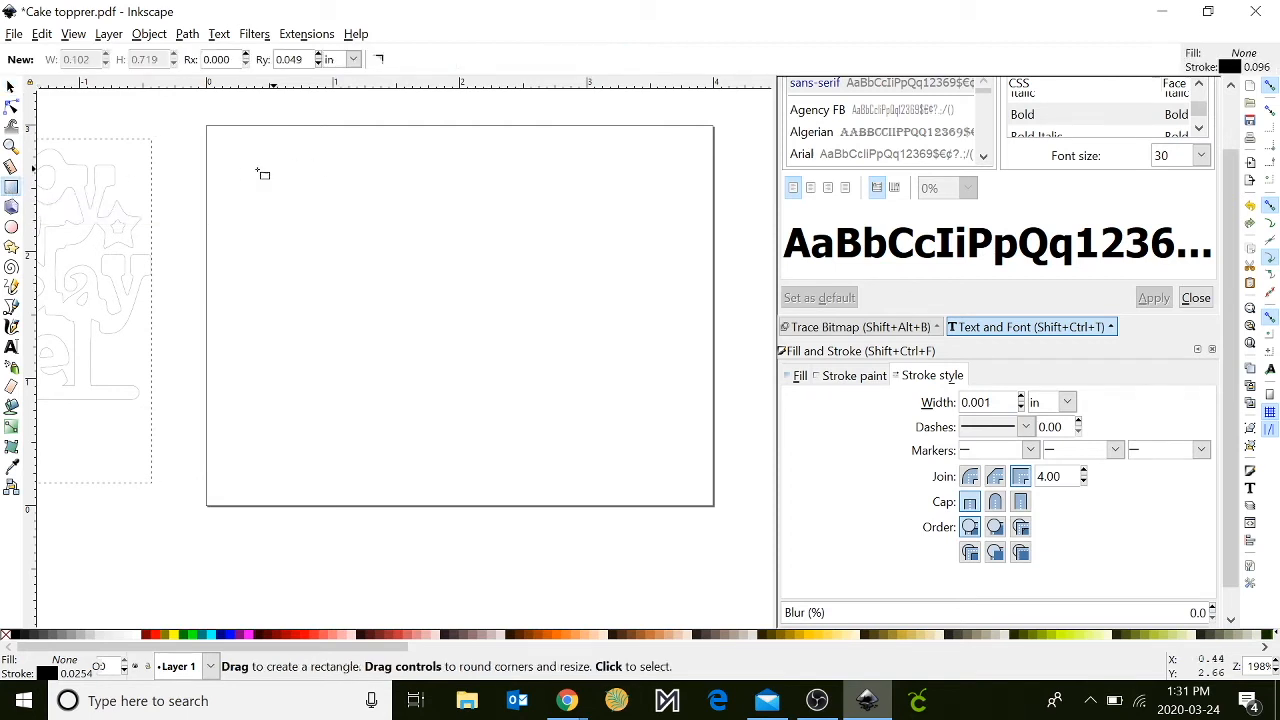
click(11, 227)
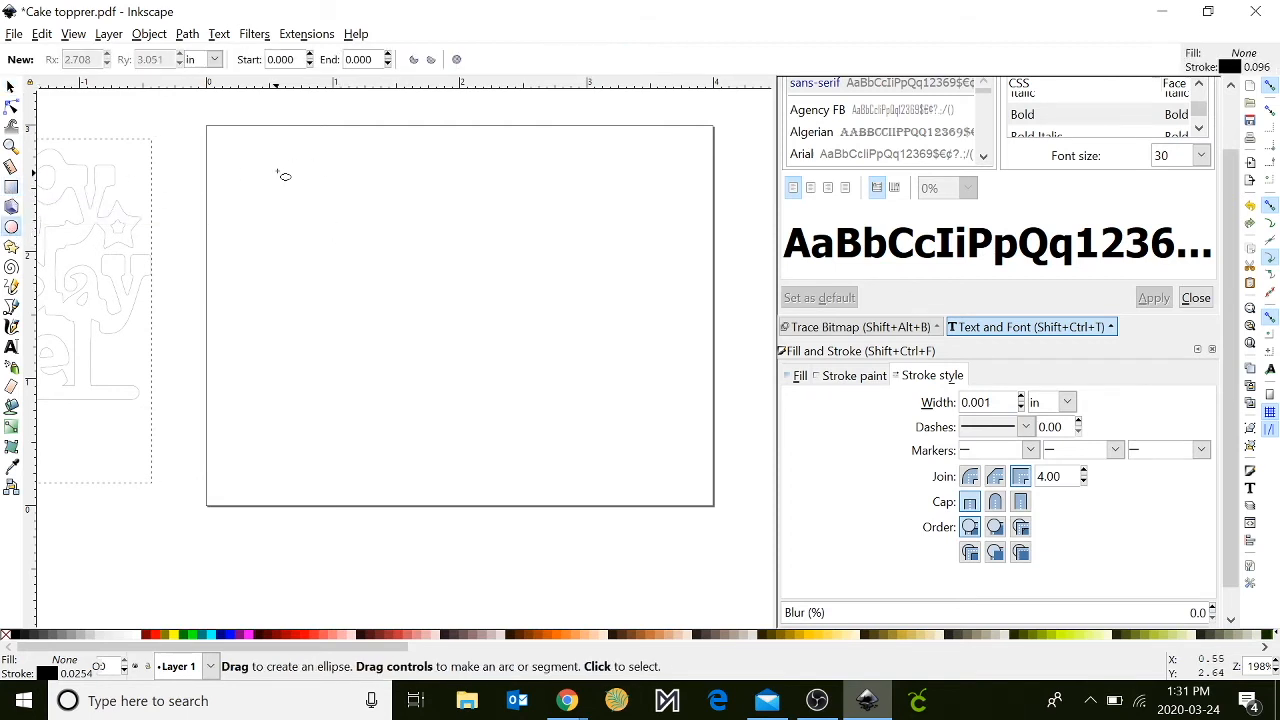
drag(280, 160, 494, 335)
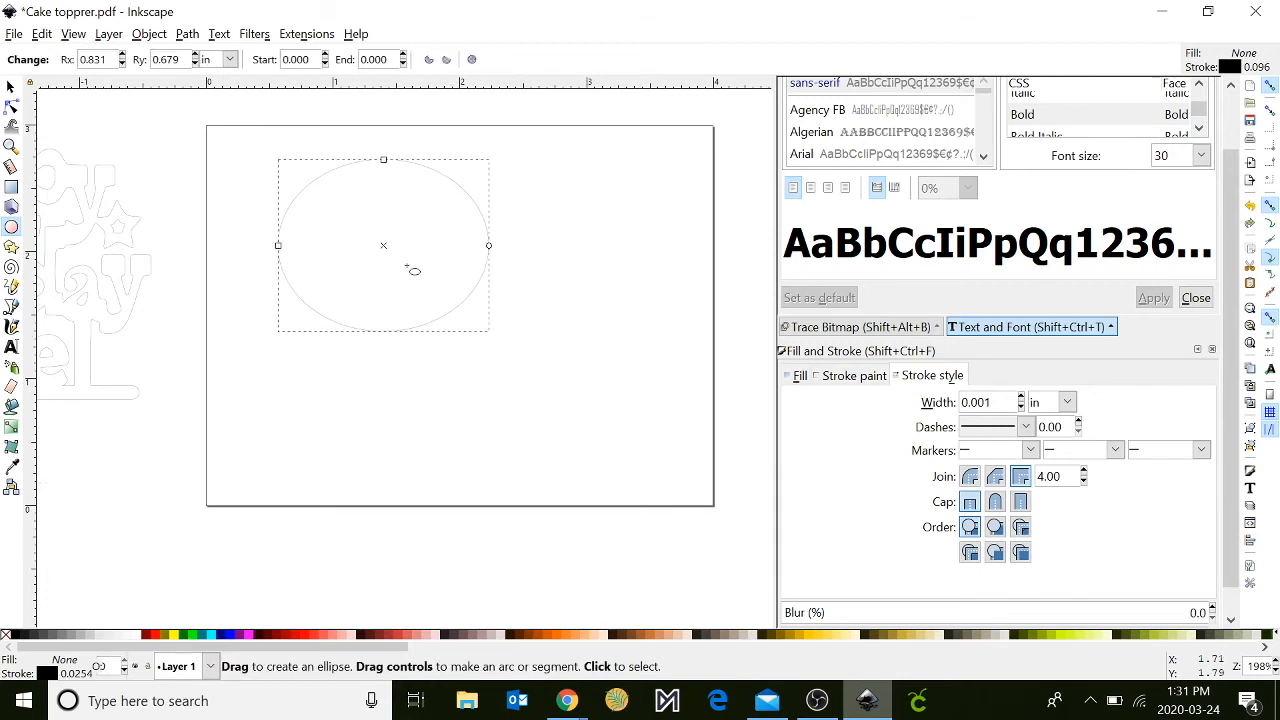
- Draw a vertical stick about 0.12 × 1.29 in, overlapping the ellipse's lower edge at its centre
click(11, 187)
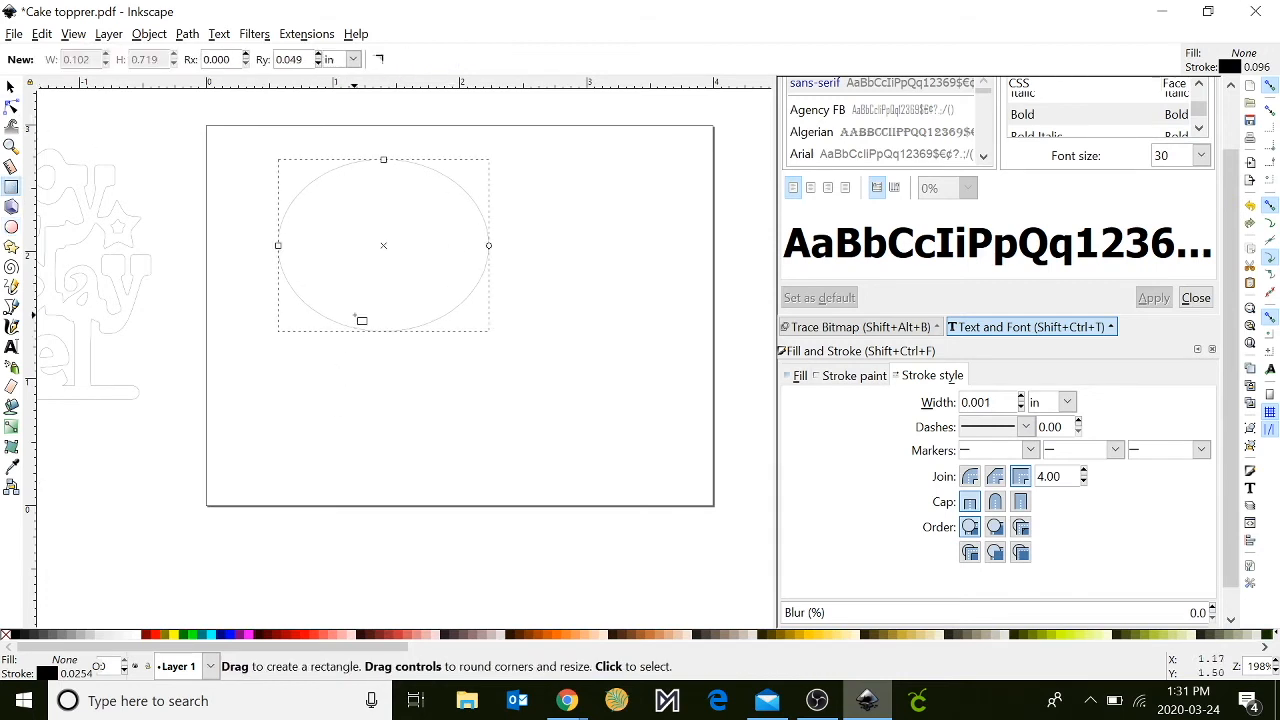
drag(378, 326, 392, 488)
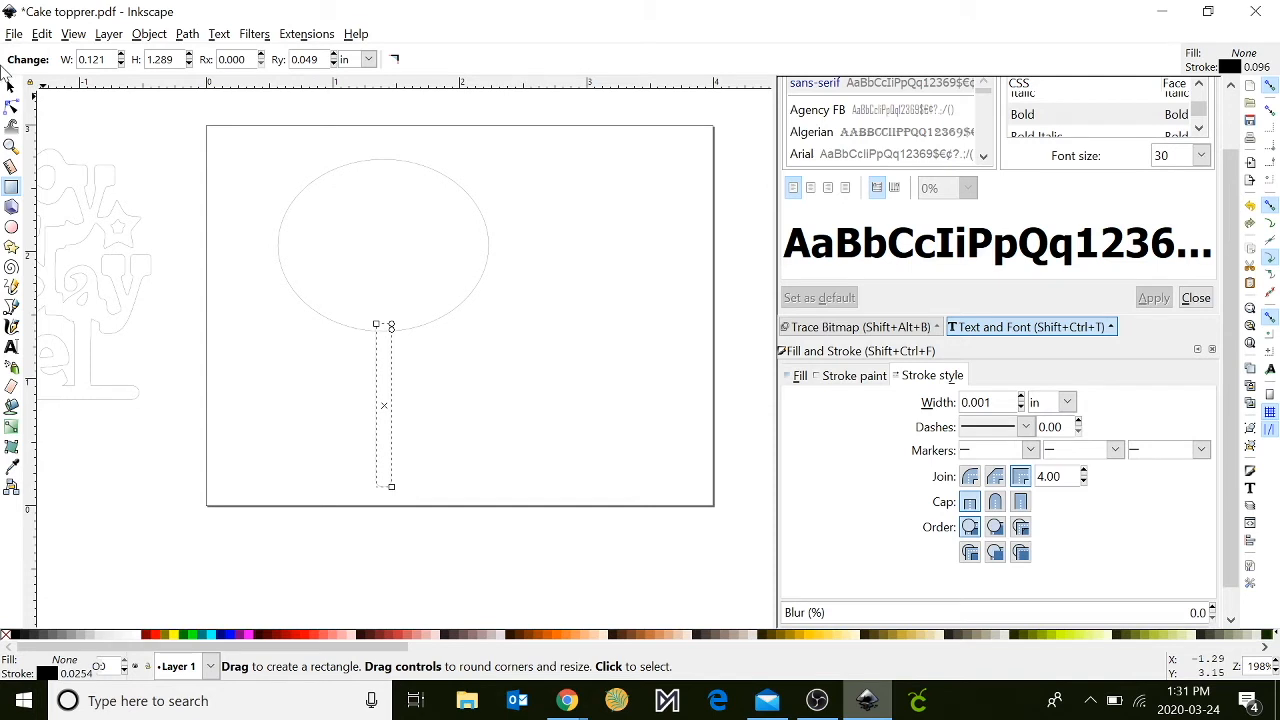
- Unite the ellipse and the stick into a single path with Union
click(10, 86)
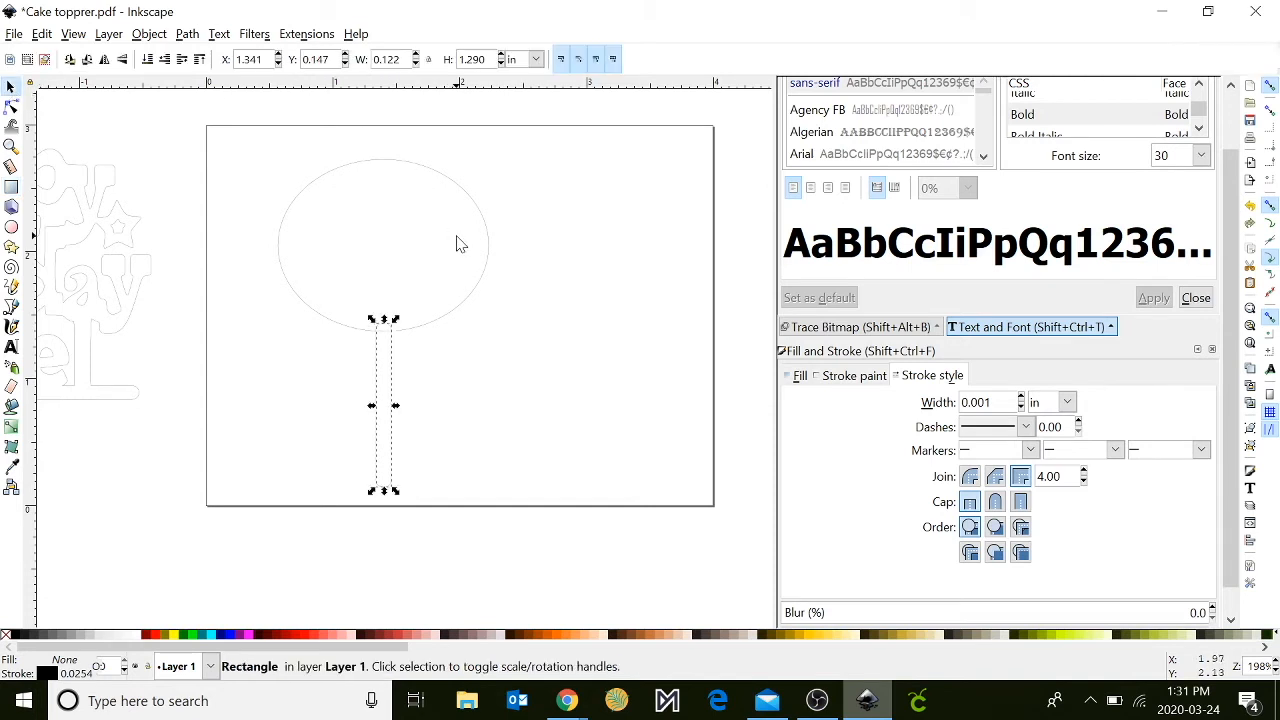
key(shift)
shift+click(488, 236)
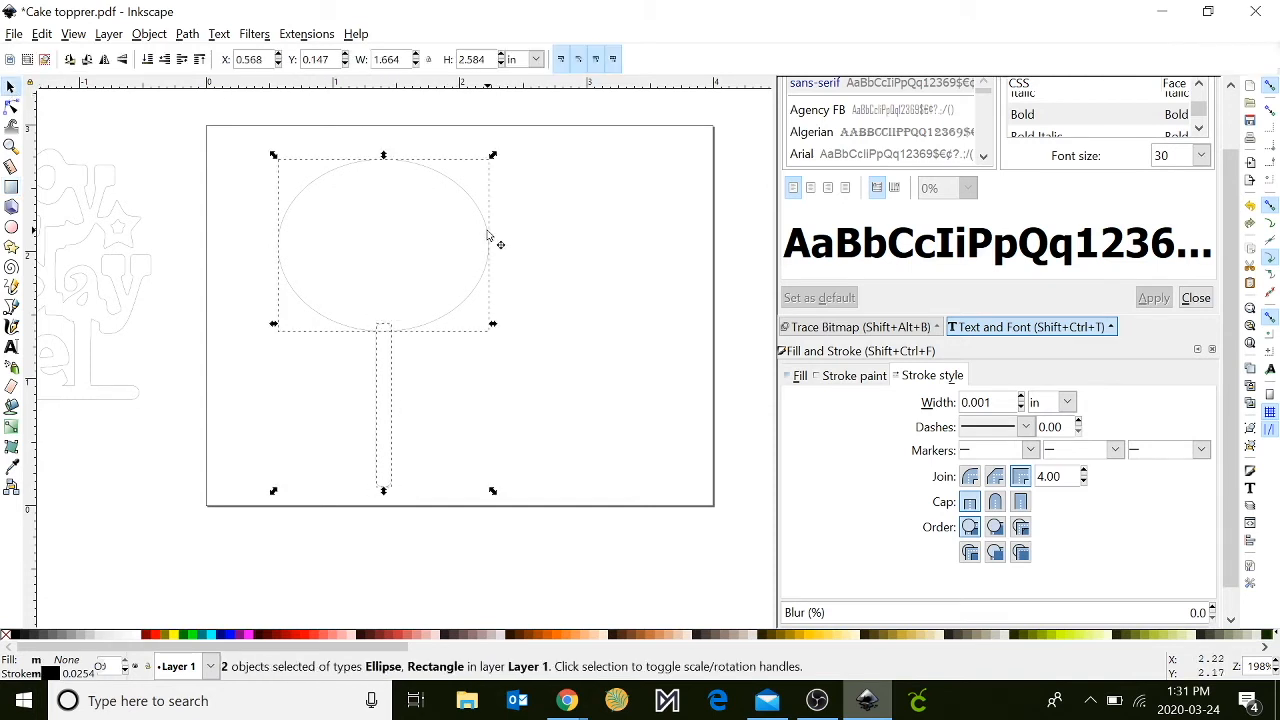
click(186, 35)
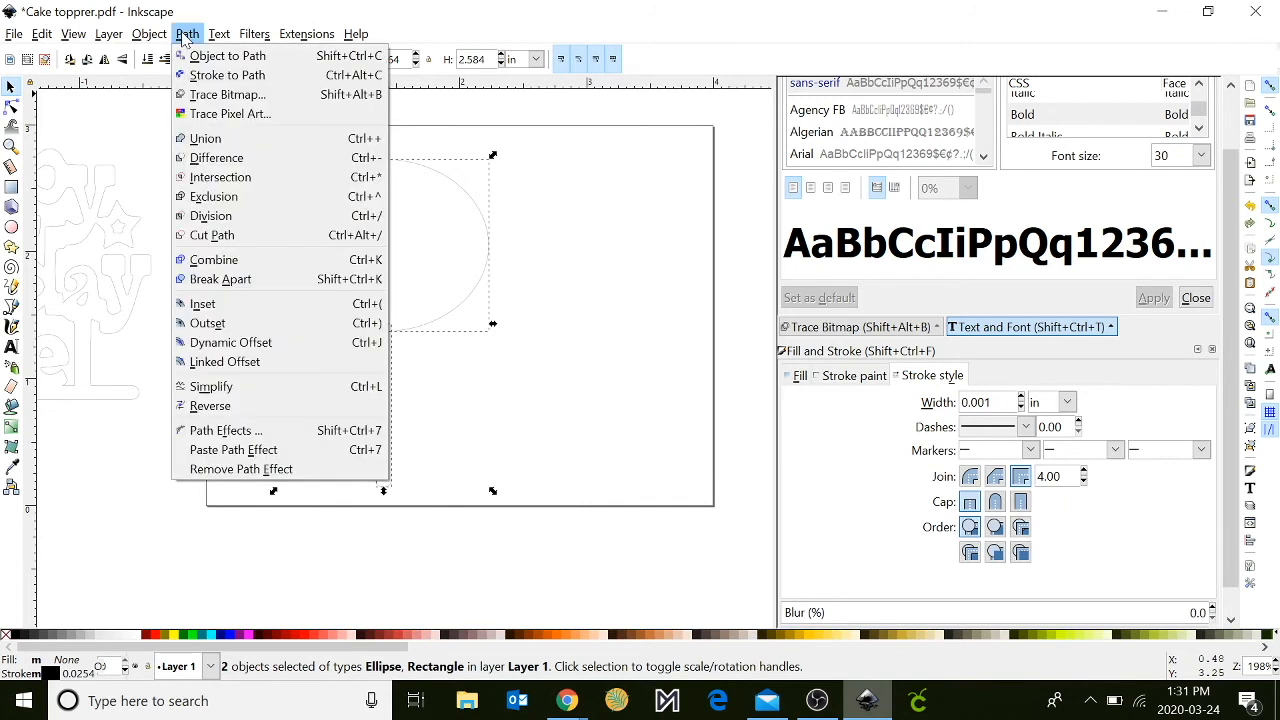
click(200, 139)
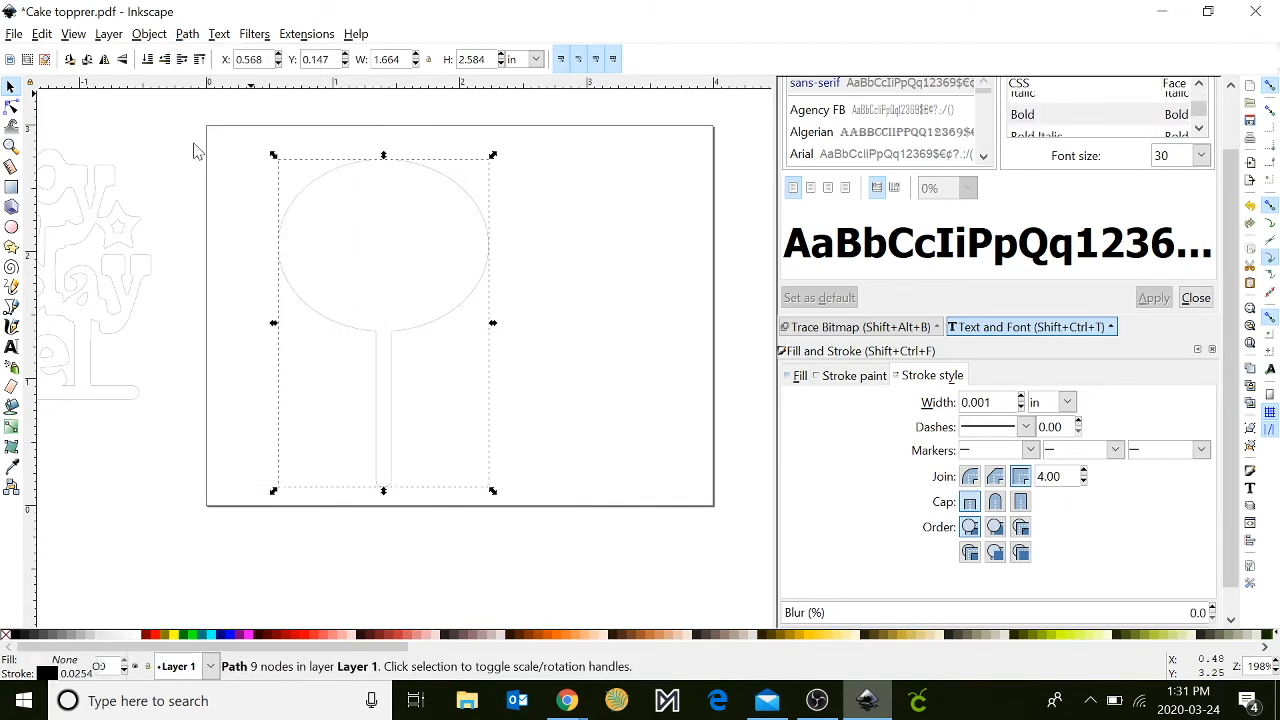
- Add the text "Happy" in 30 pt bold sans-serif in the upper part of the ellipse
click(12, 347)
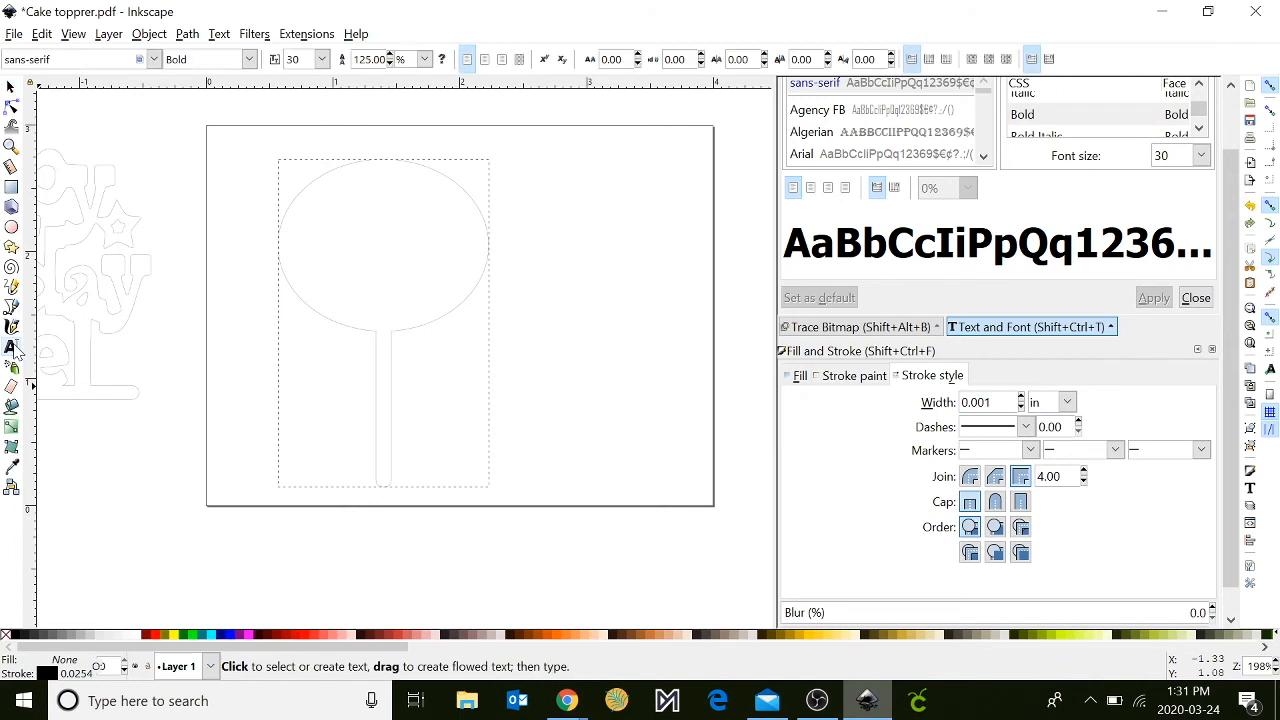
click(322, 222)
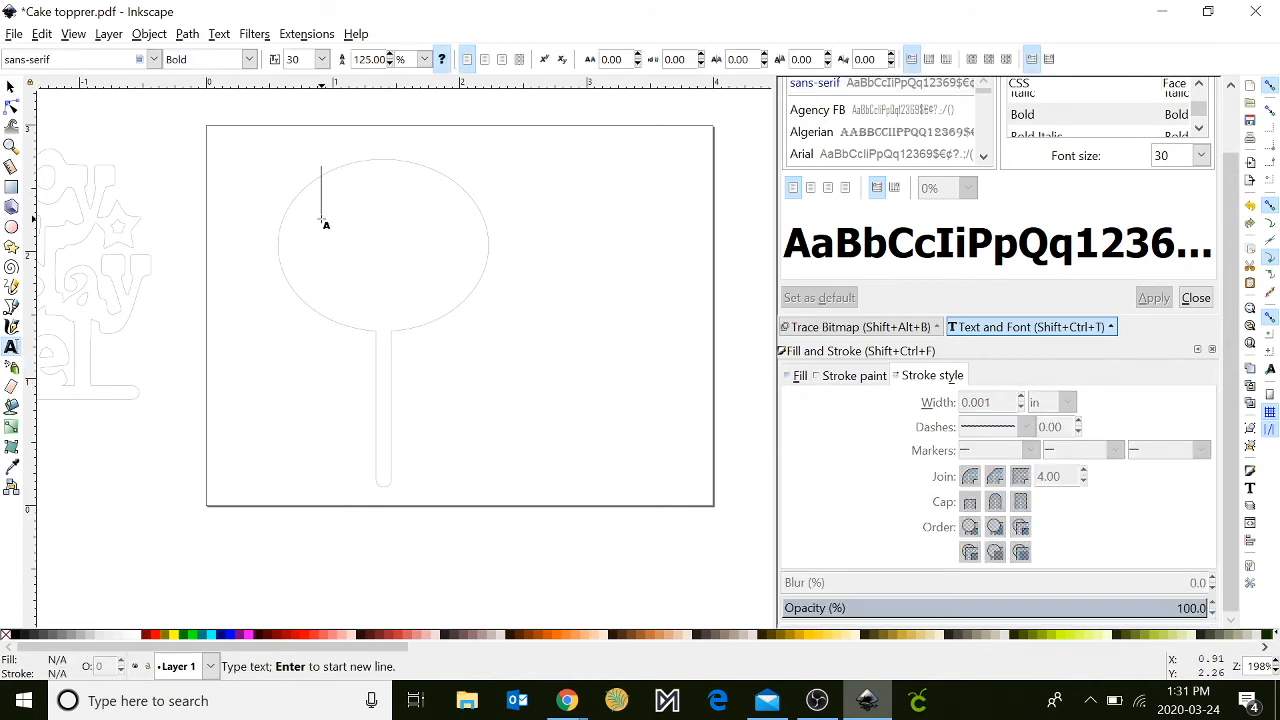
text(H)
text(App)
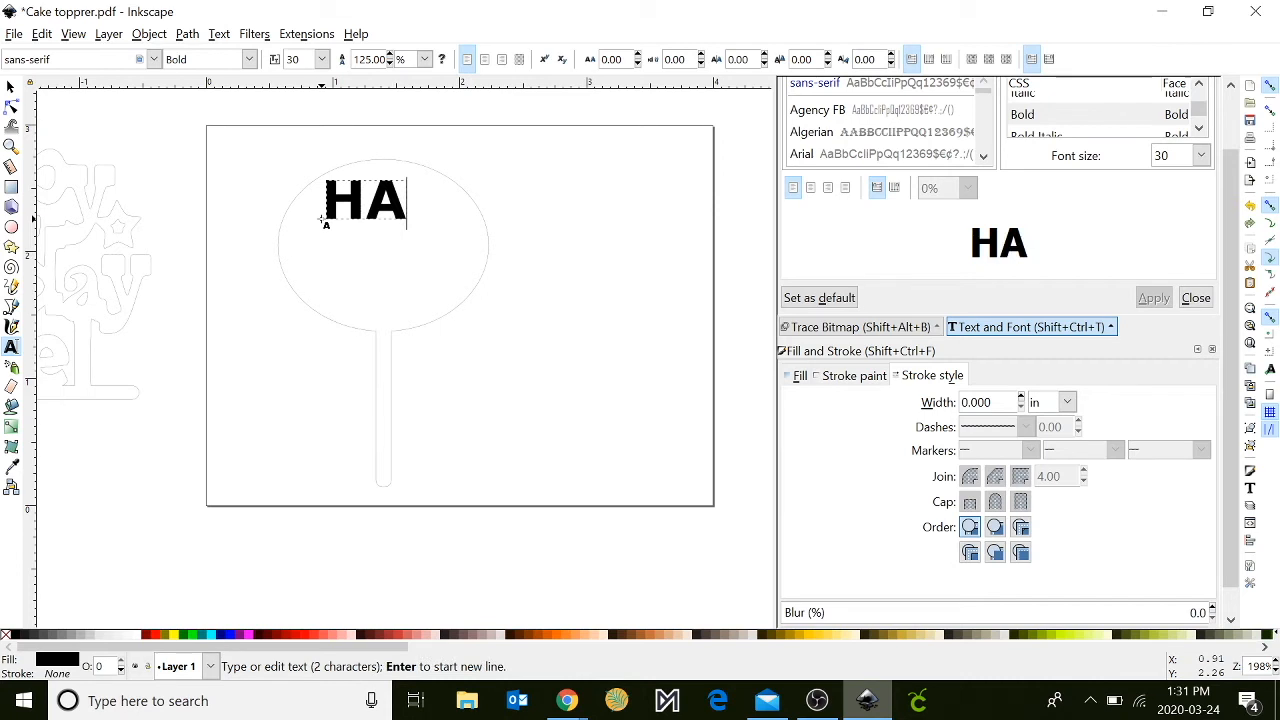
key(BackSpace)
key(BackSpace)
key(BackSpace)
text(appy)
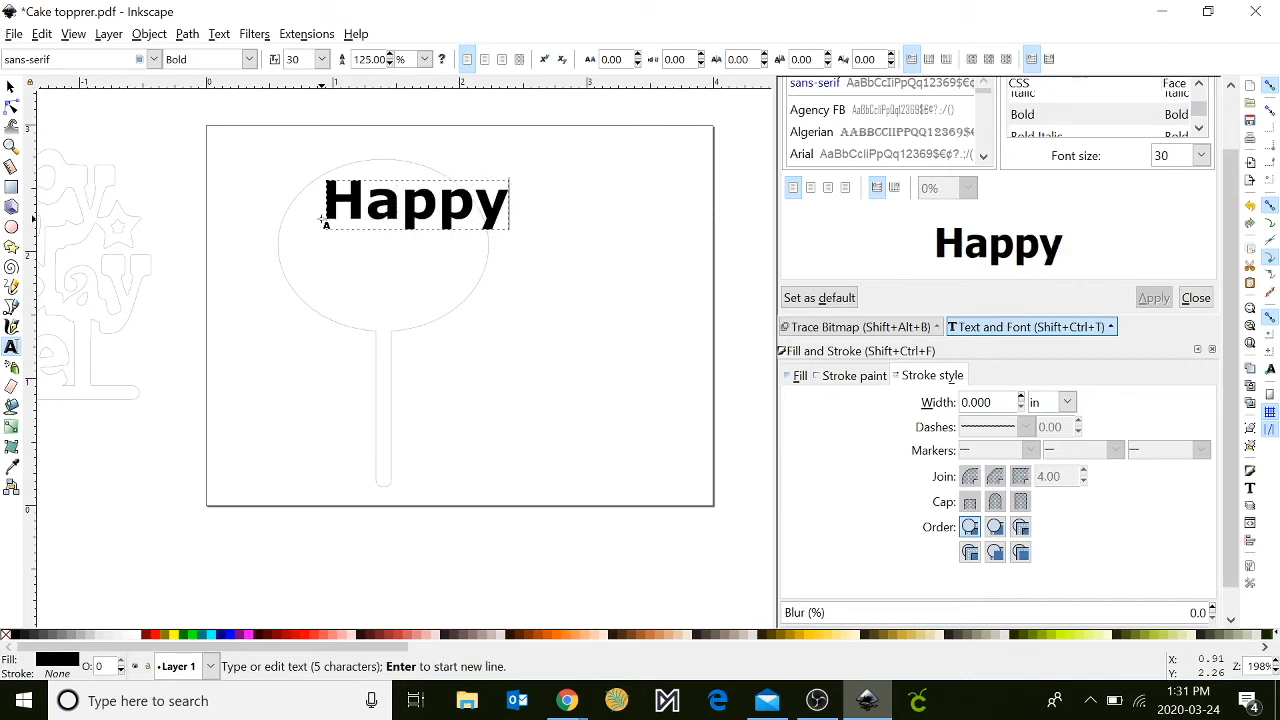
- Add the separate text "Birthday" below "Happy" and scale it down to about 1.39 × 0.29 in
click(351, 283)
text(B)
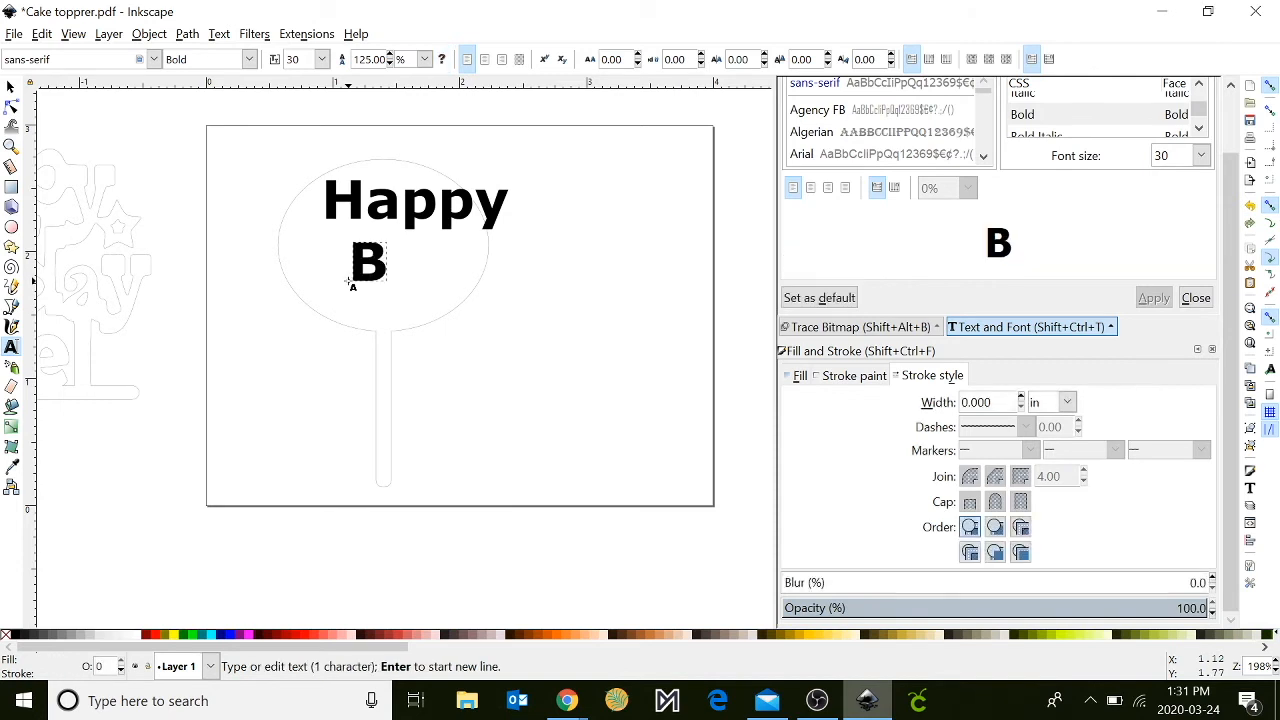
text(irtj)
key(BackSpace)
text(hday)
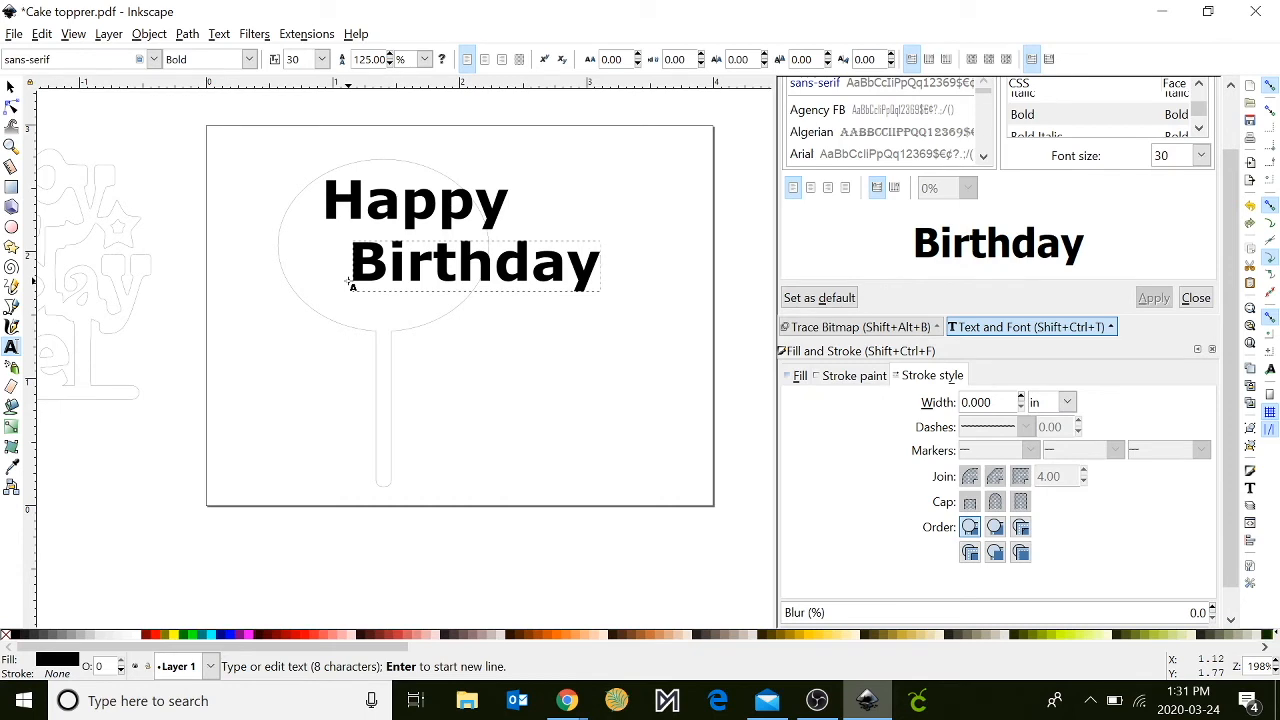
click(10, 87)
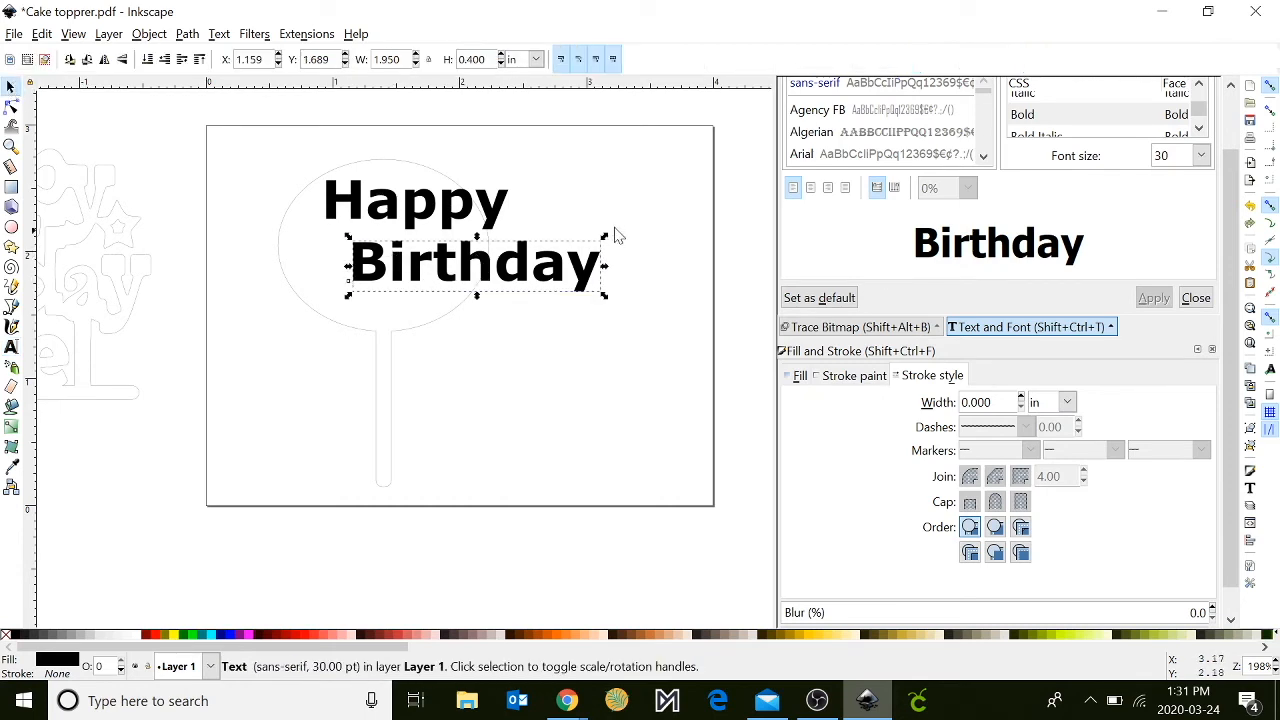
drag(610, 240, 558, 255)
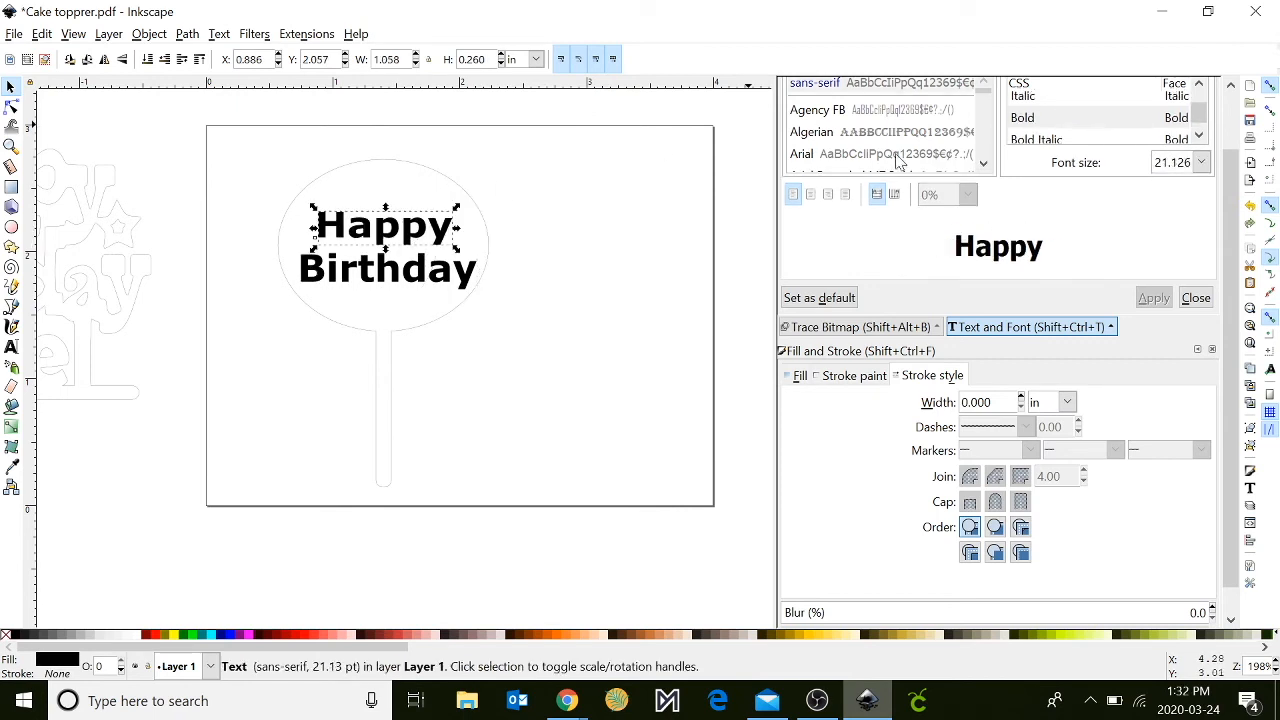
- Set the font of the "Happy" and "Birthday" texts to Britannic Bold
click(900, 133)
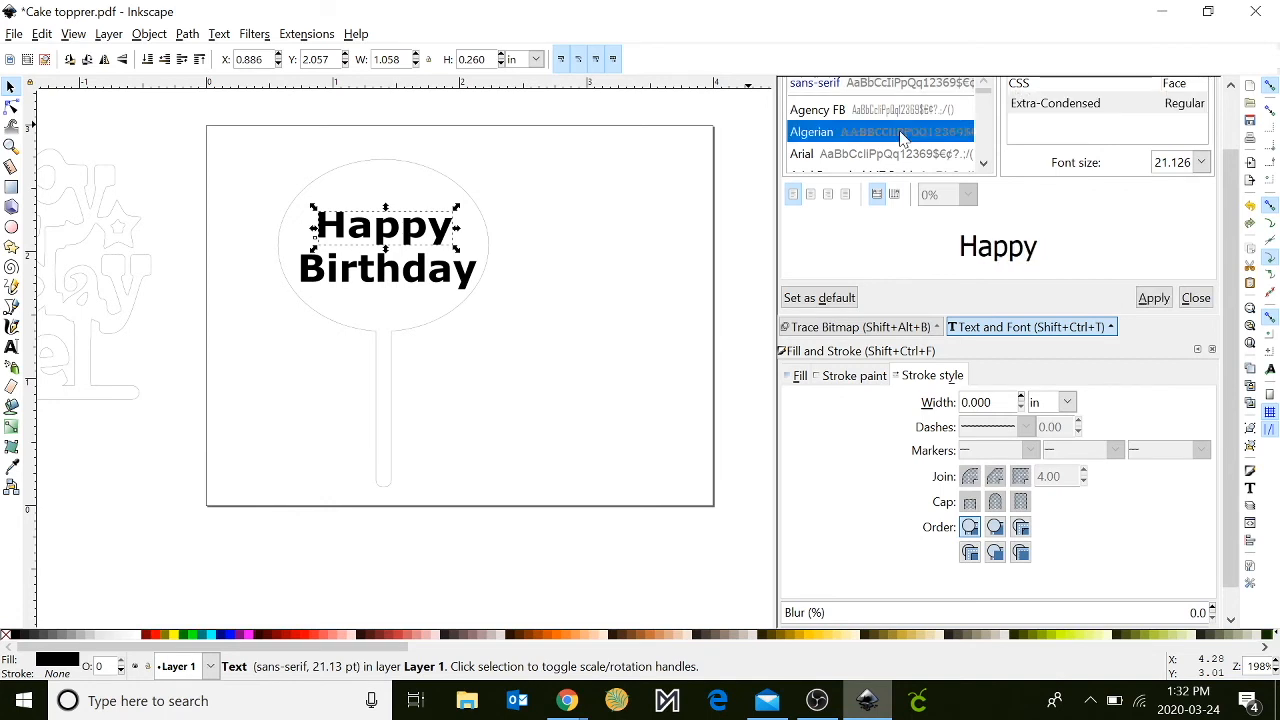
key(Down)
key(Down)
key(Down)
key(Down)
key(Down)
key(Down)
key(Down)
key(Down)
key(Down)
key(Down)
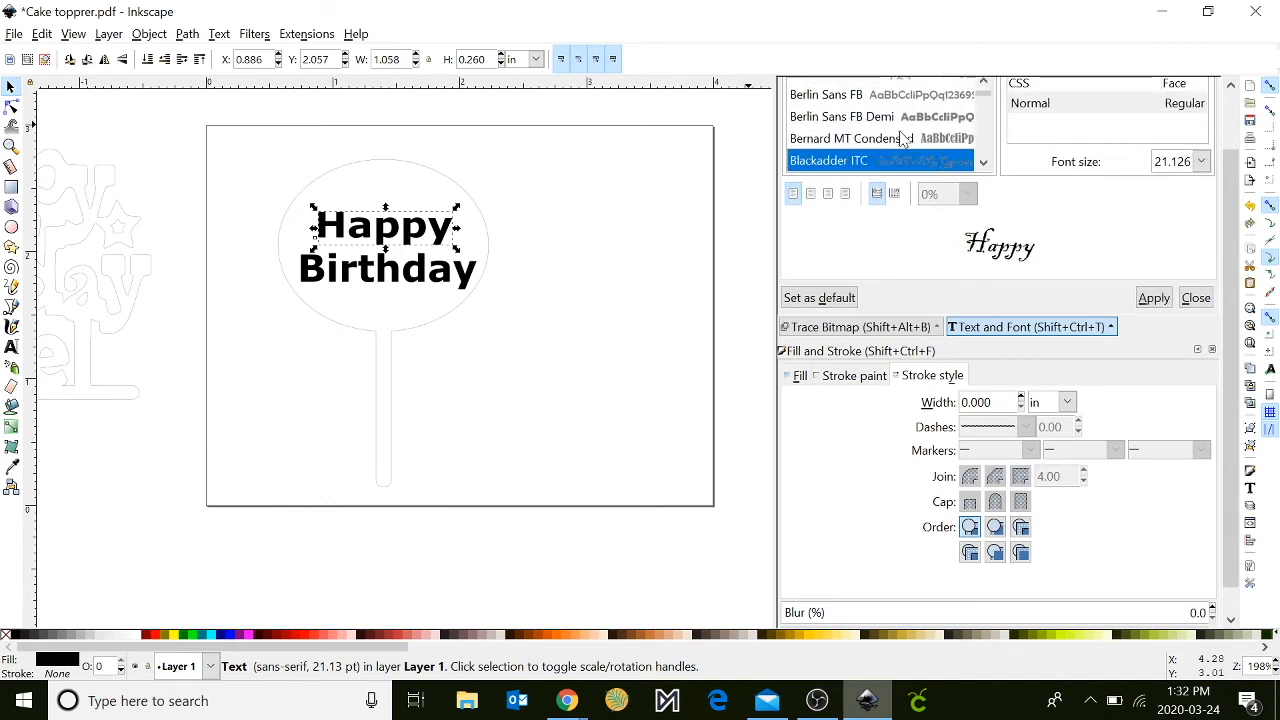
key(Down)
key(Down)
key(Down)
key(Down)
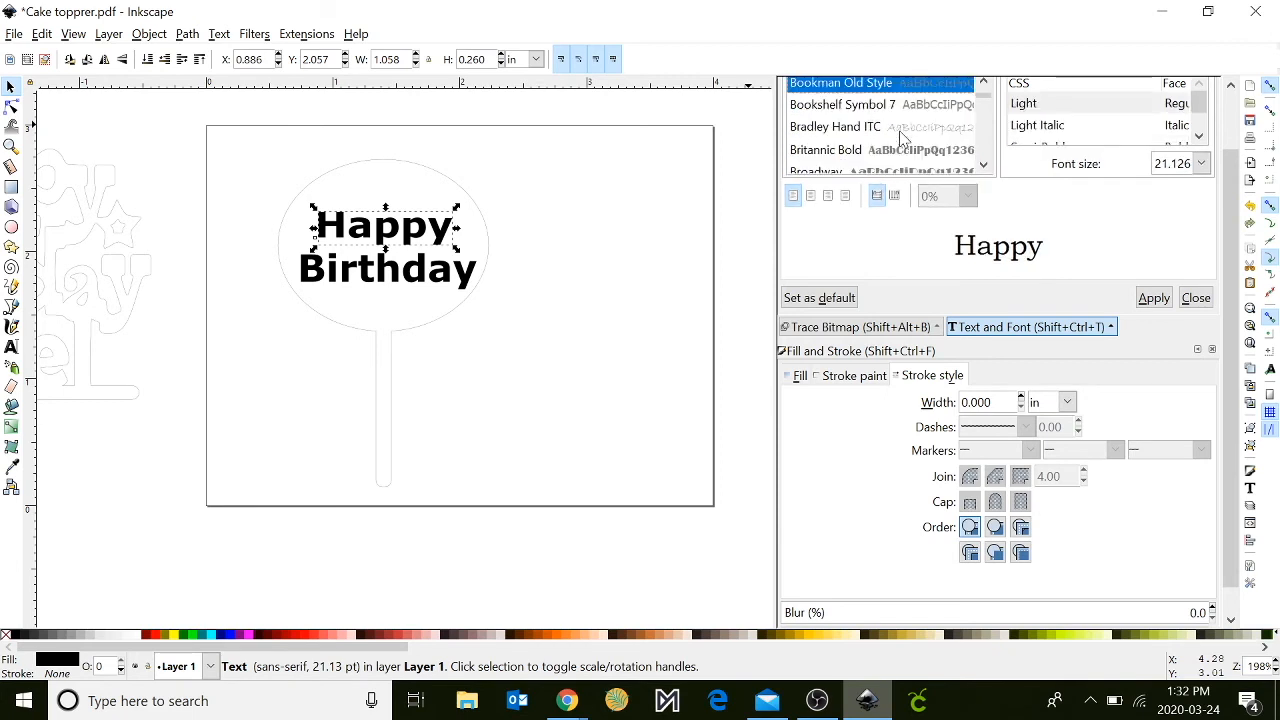
key(Down)
key(Down)
key(Up)
key(Down)
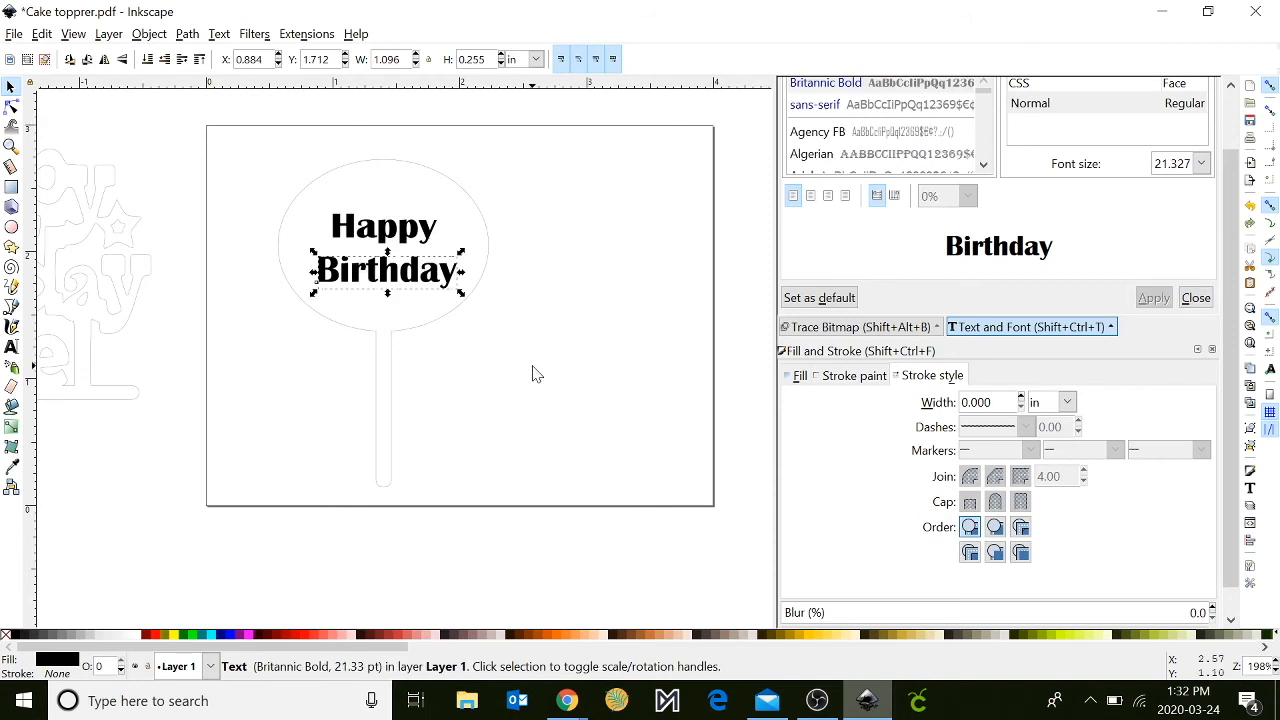
click(532, 366)
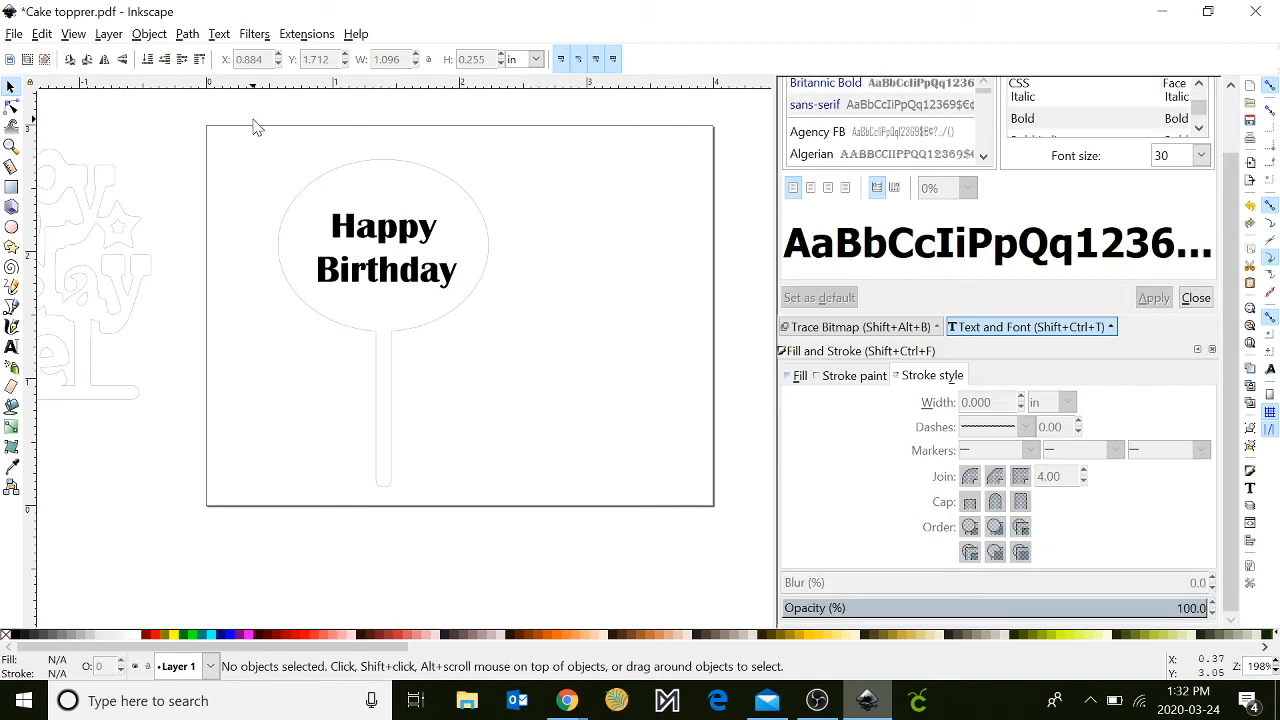
- Duplicate the whole topper with its texts and place the copy beside the original, at about X 2.29, Y 0.16 in
drag(253, 125, 533, 519)
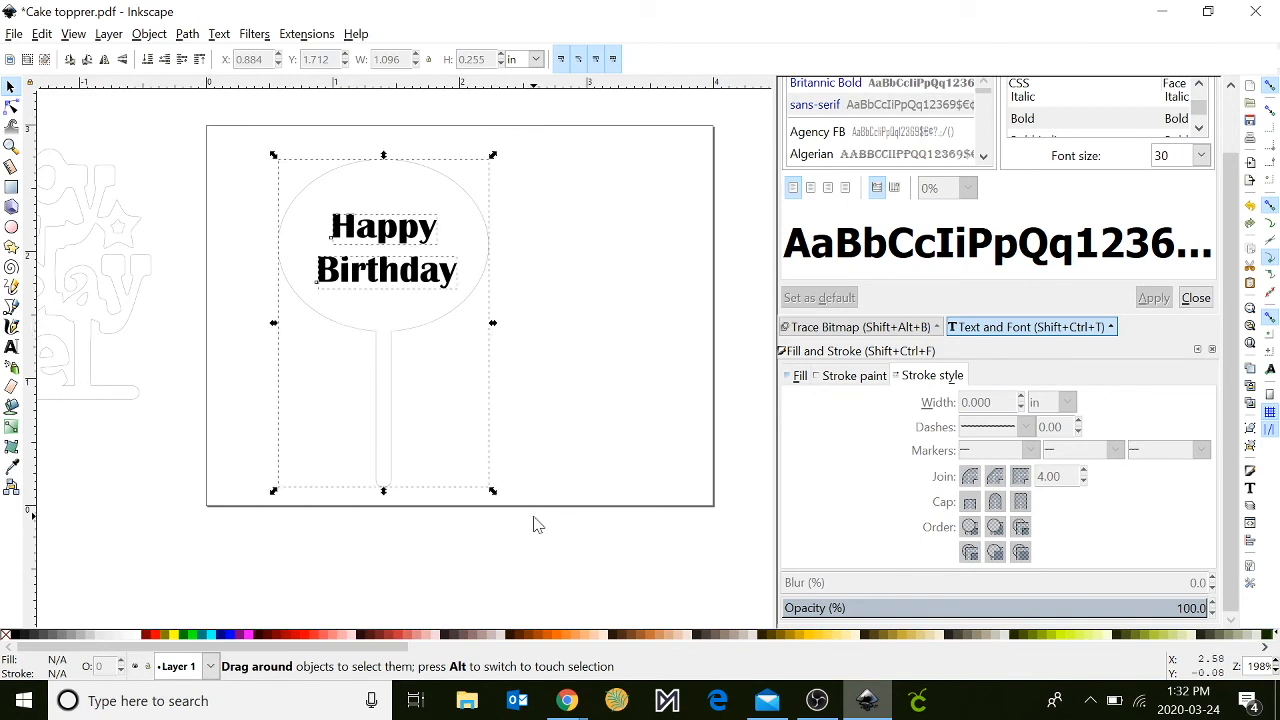
right_click(410, 332)
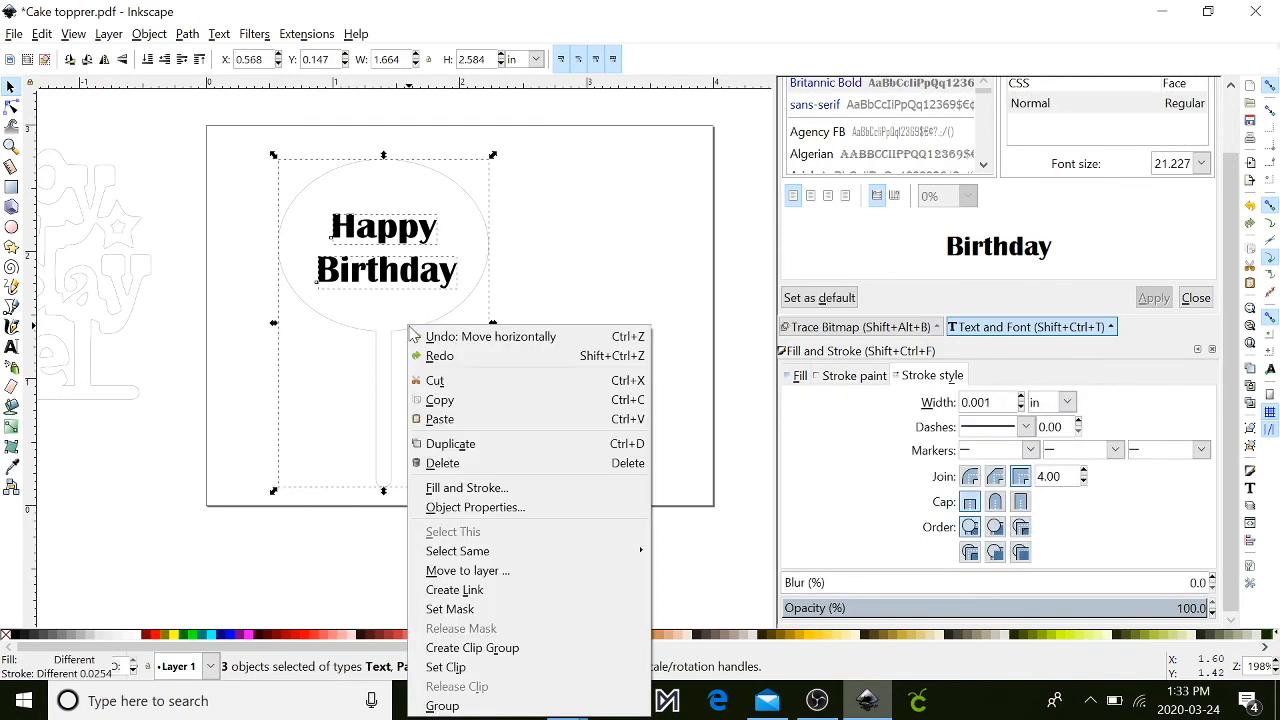
click(449, 445)
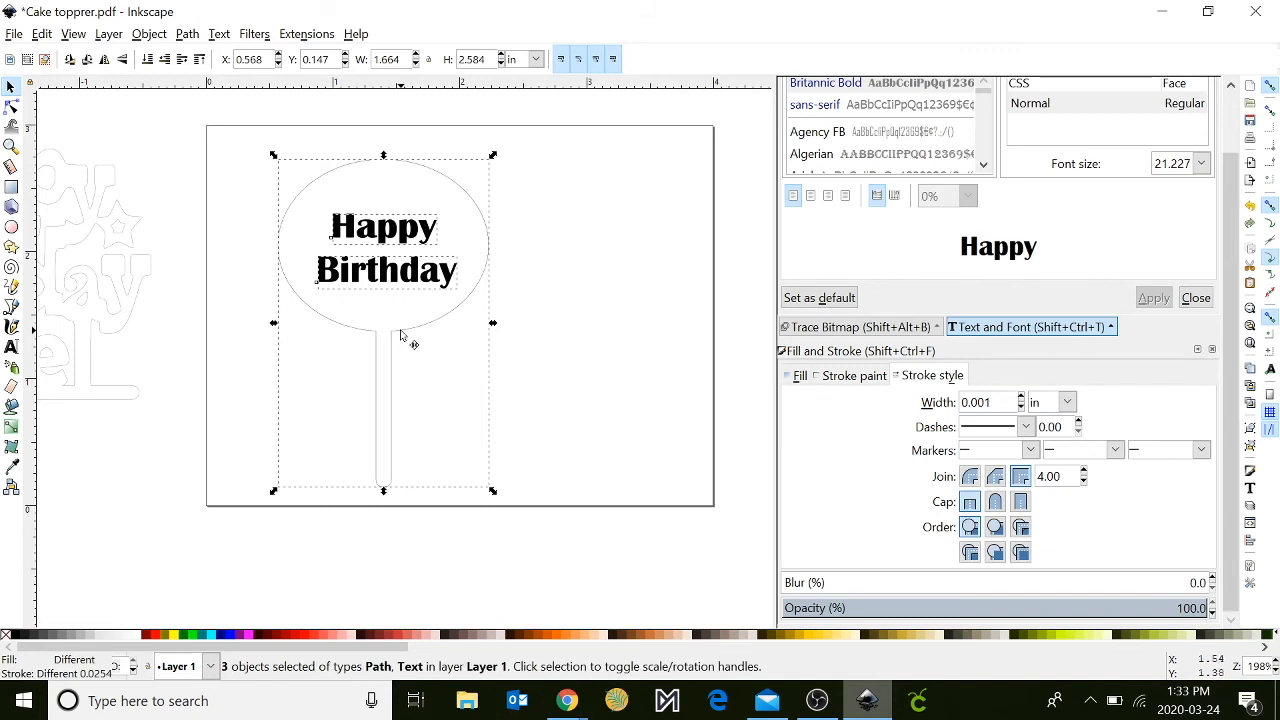
drag(400, 335, 621, 335)
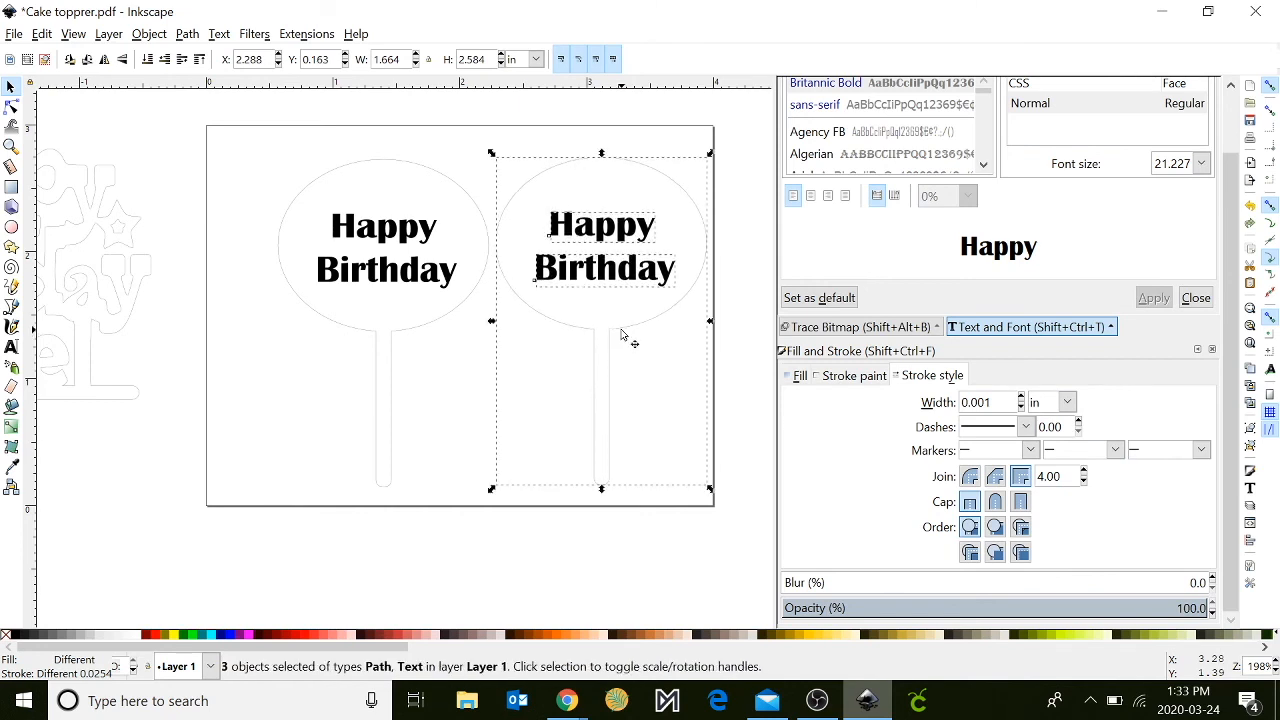
click(426, 426)
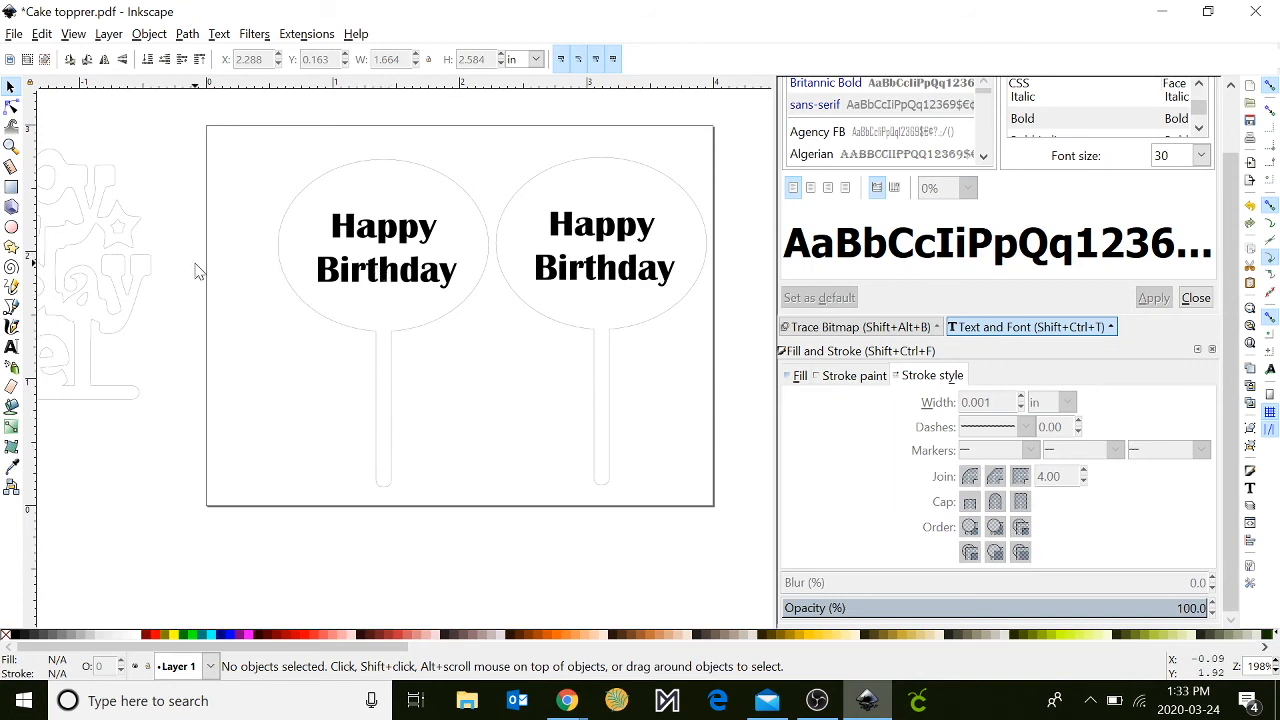
- Save the drawing to the Desktop as an Inkscape SVG named "Cupcake topprer"
click(14, 34)
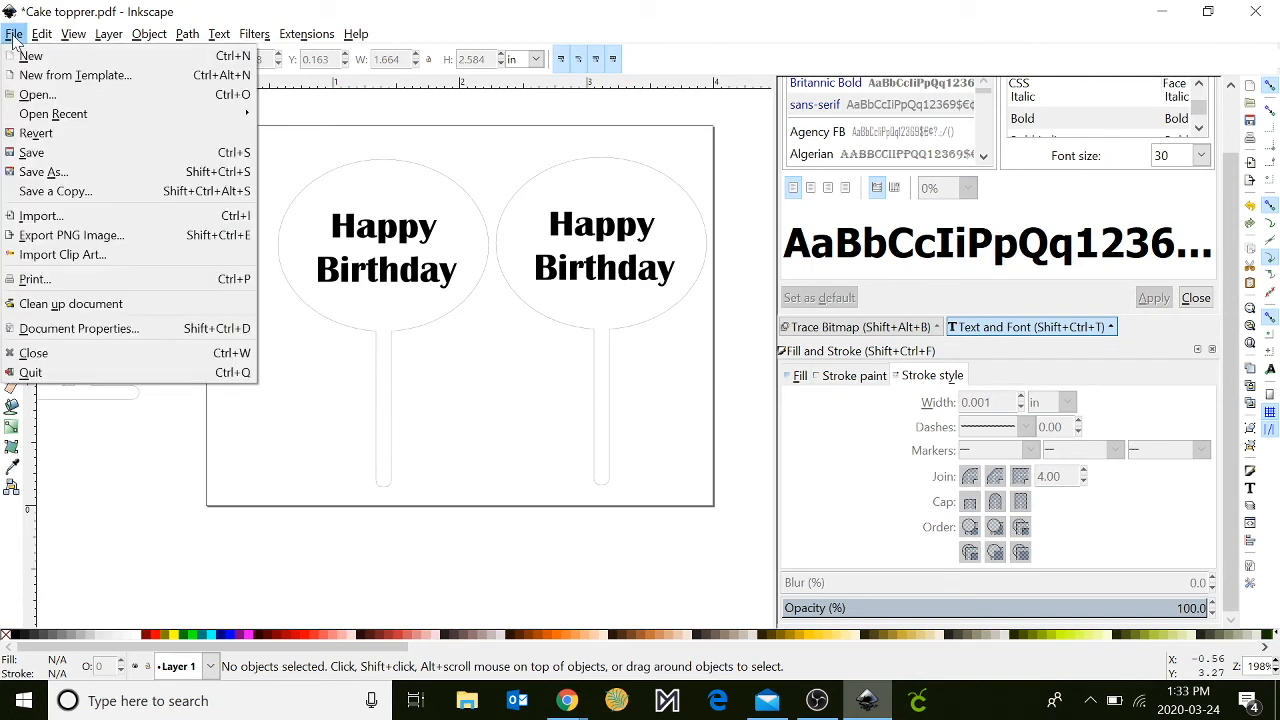
click(48, 177)
click(270, 400)
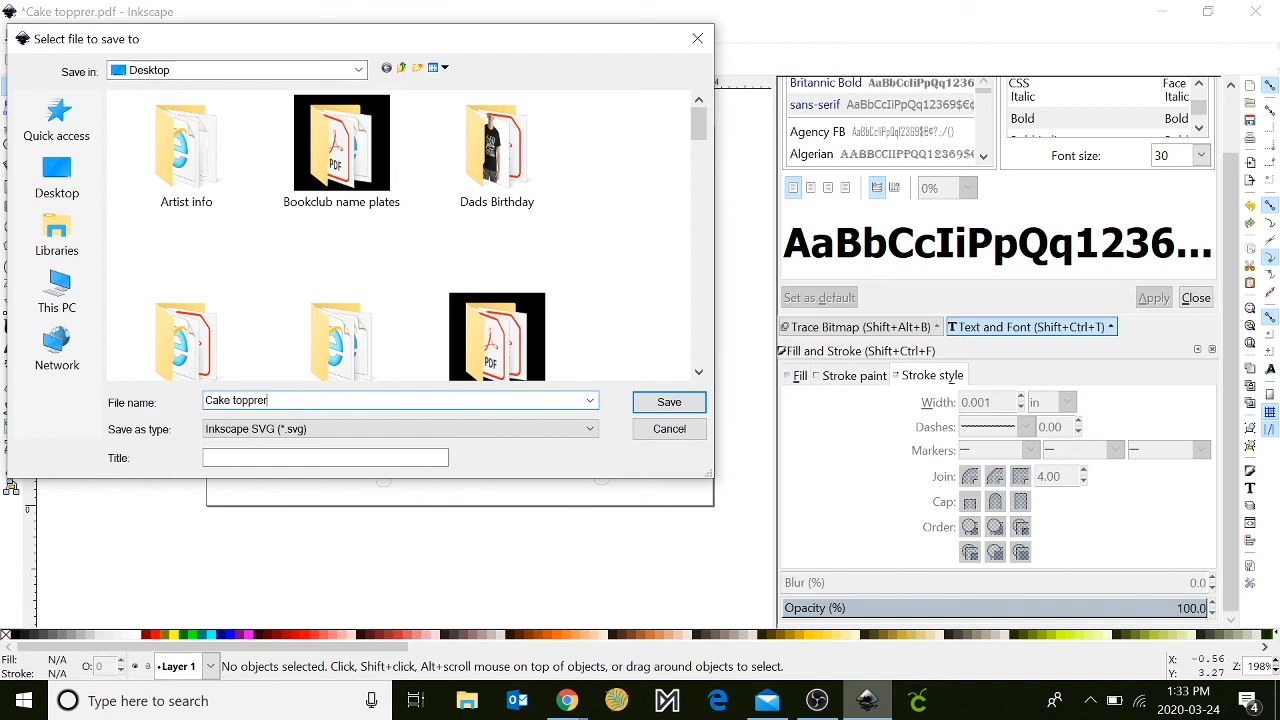
key(BackSpace)
key(BackSpace)
text(ke)
click(668, 402)
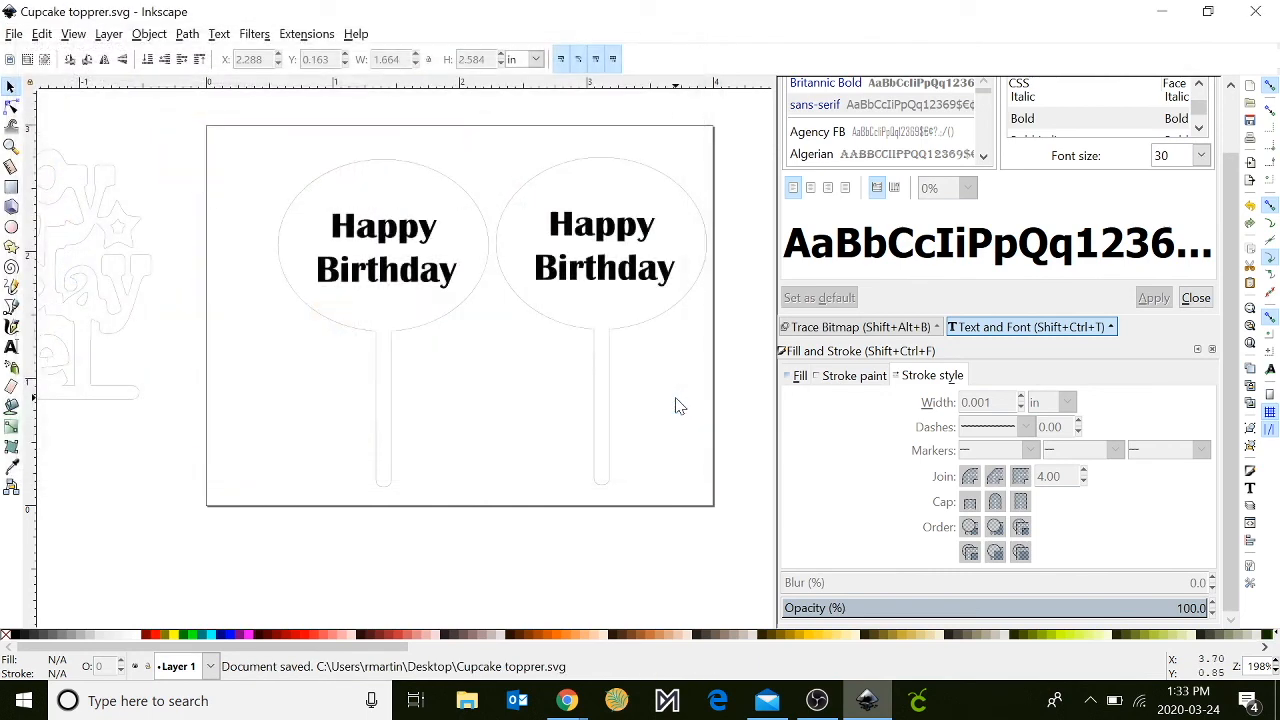
- Save the drawing also as a PDF named "Cupcake topprer", using PDF 1.5, embedded fonts and the document's page size
click(14, 34)
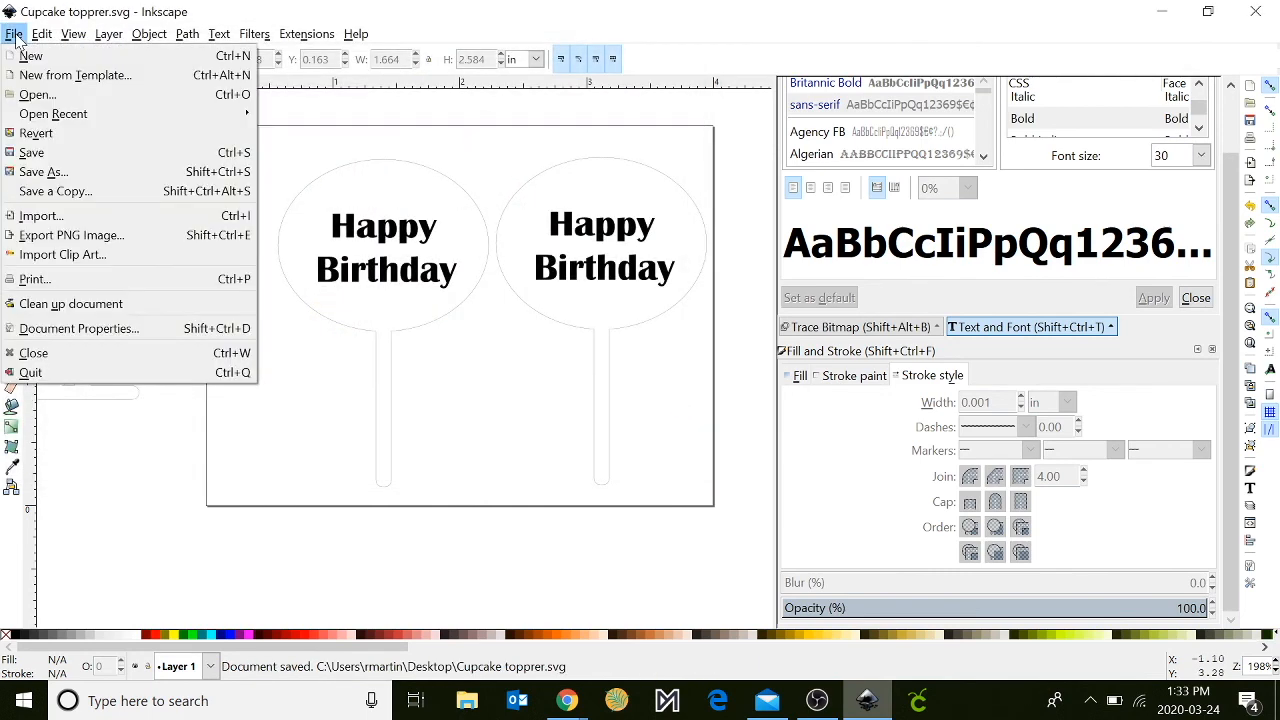
click(30, 168)
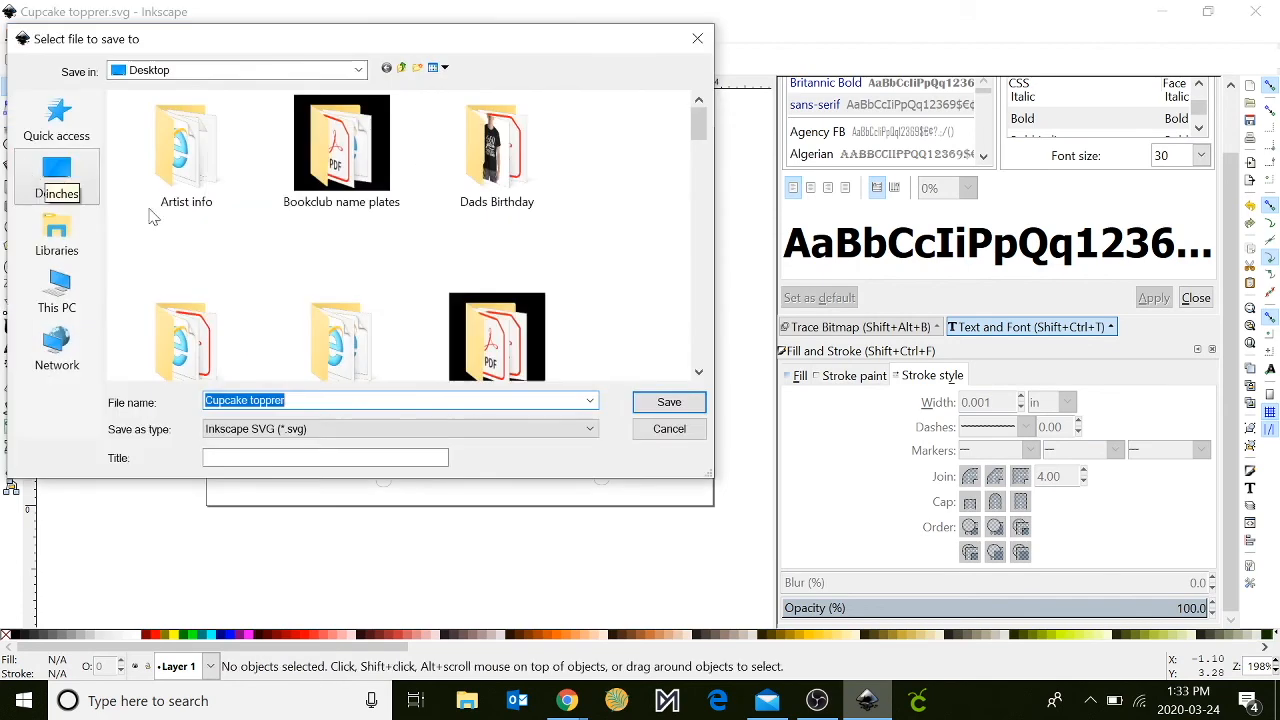
click(322, 432)
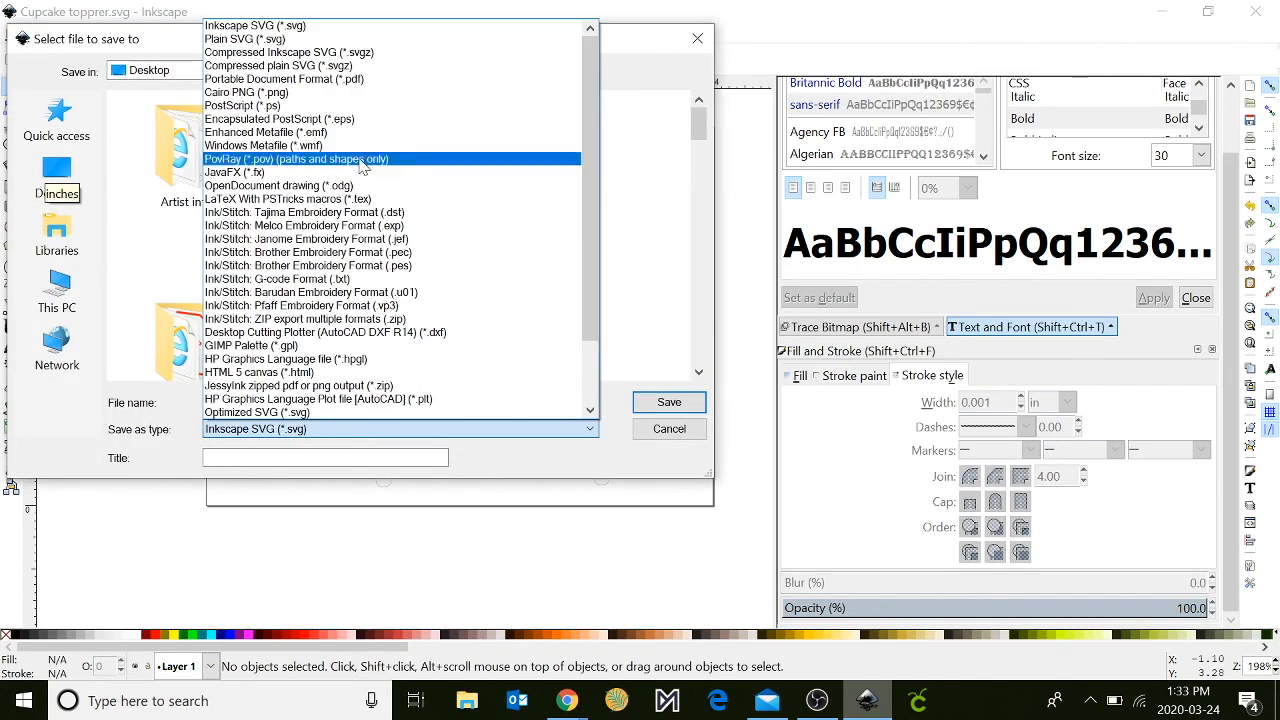
click(364, 82)
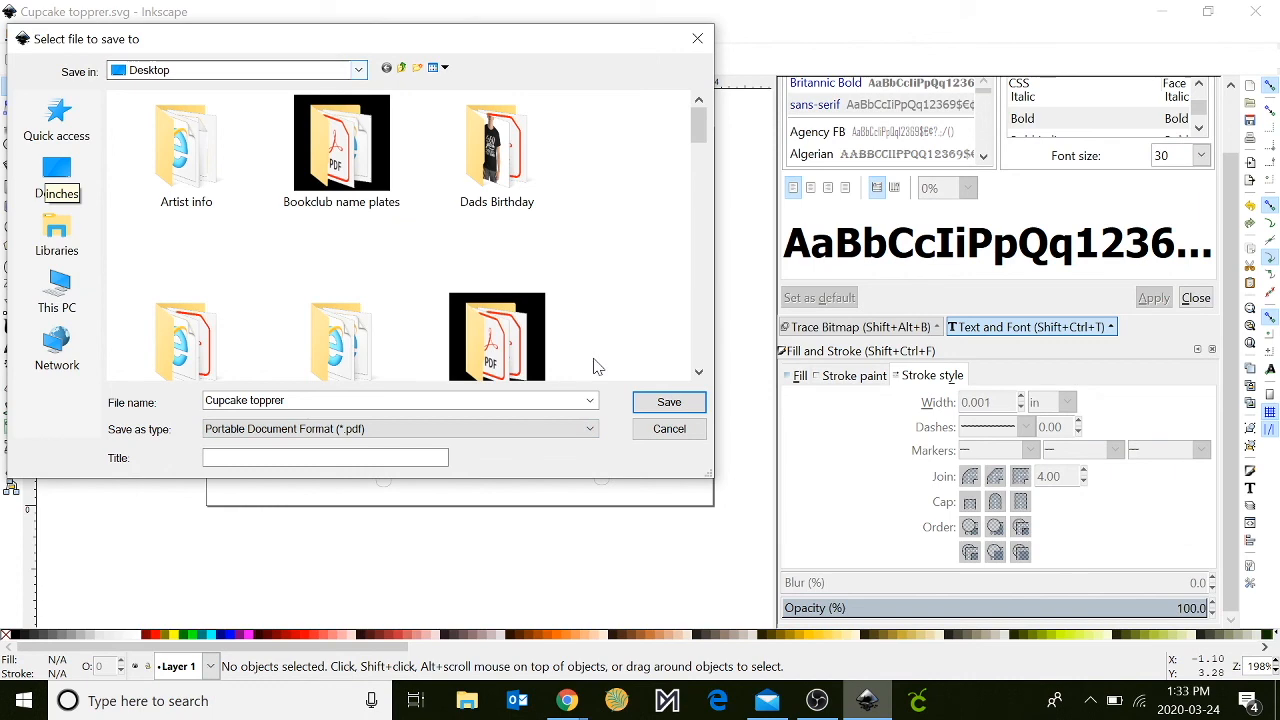
click(660, 404)
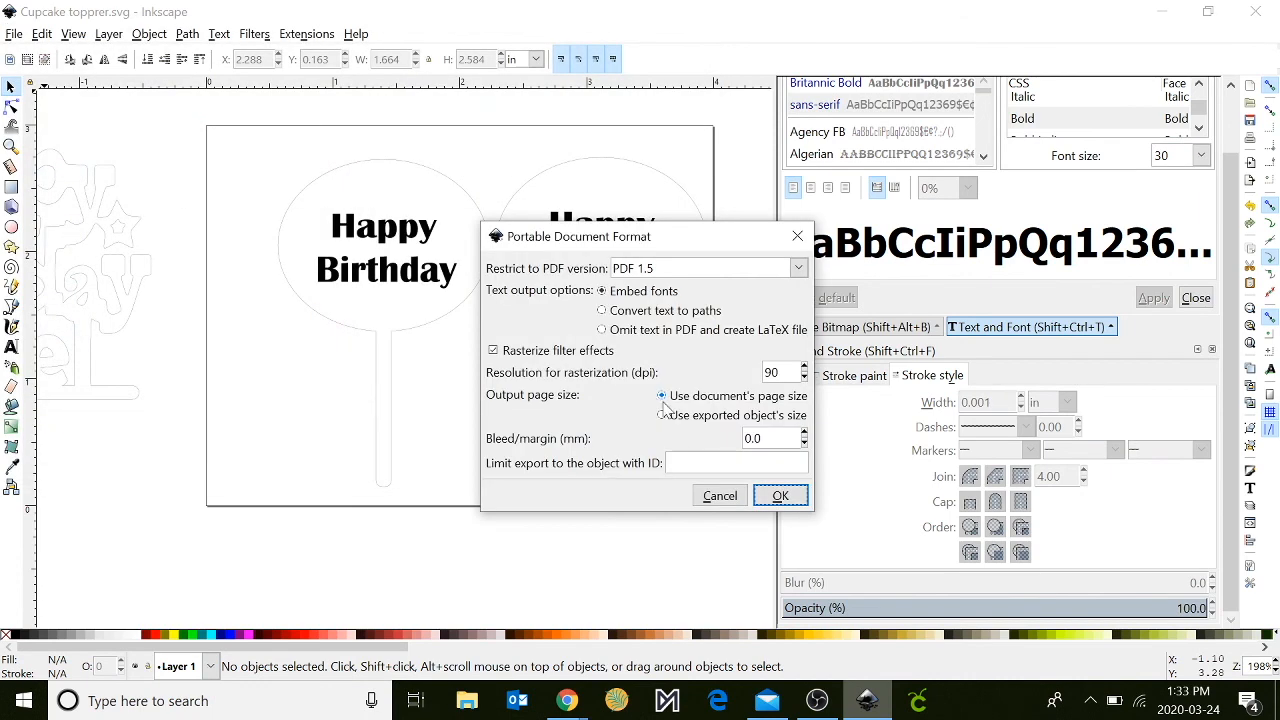
click(781, 496)
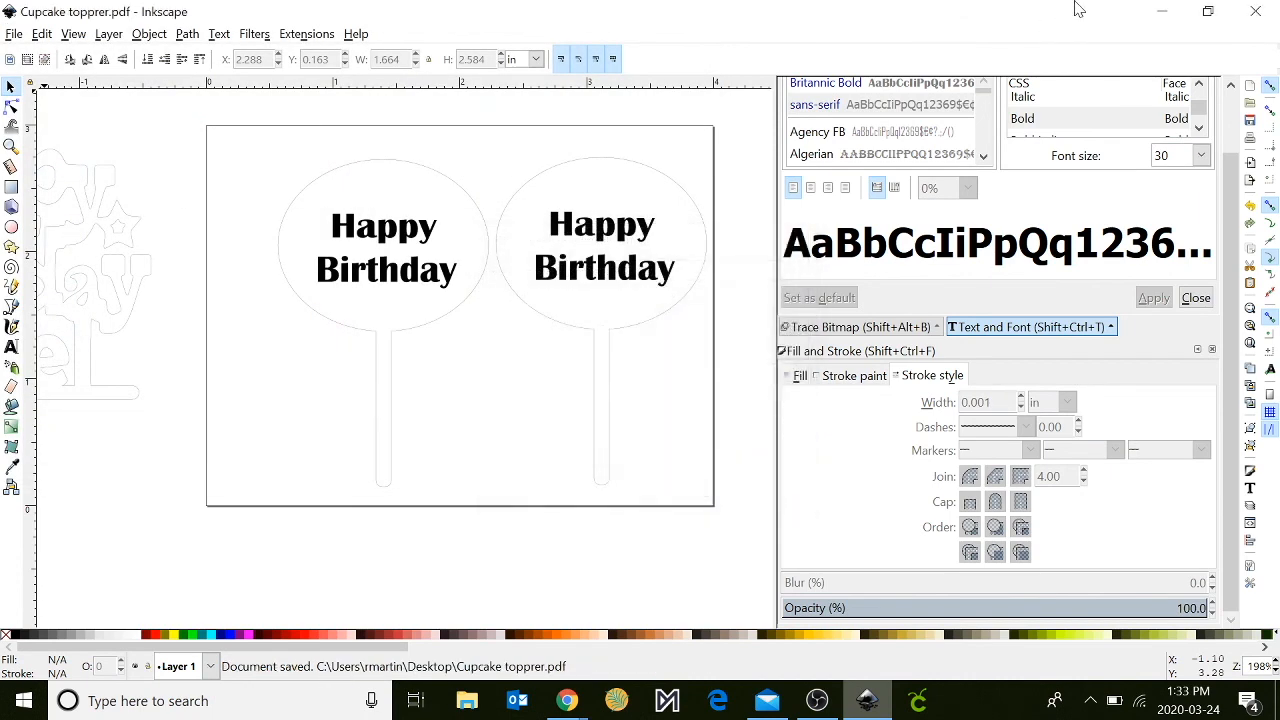